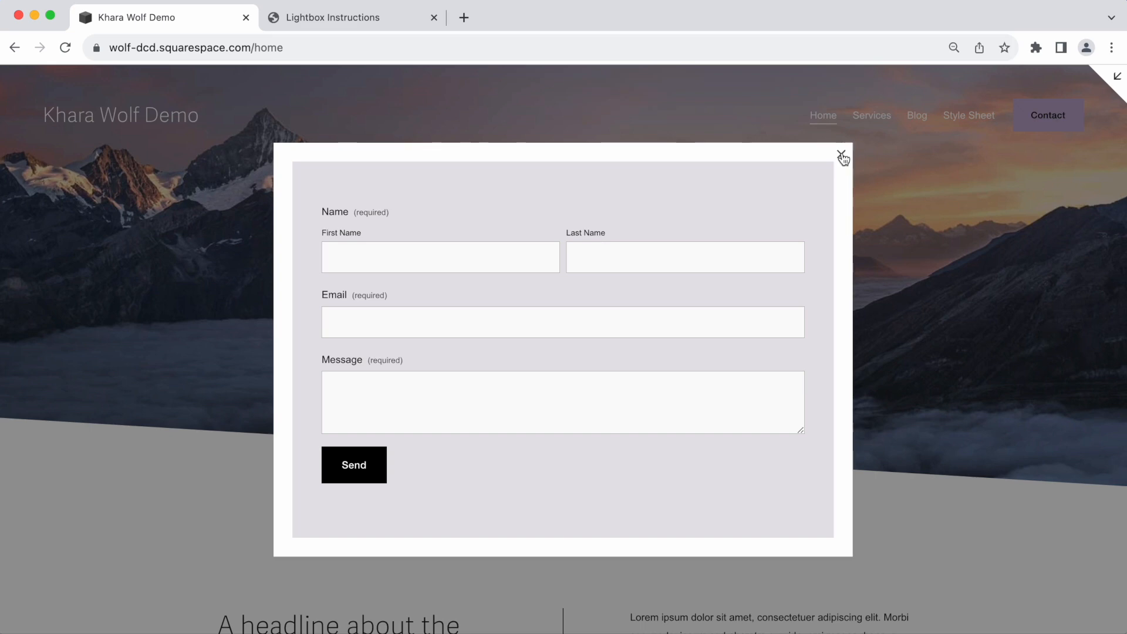
Preview the Book an Appointment lightbox, choosing 11:00am on Thursday, October 12, and close it.
{"action": "left_click", "coordinate": [842, 154]}
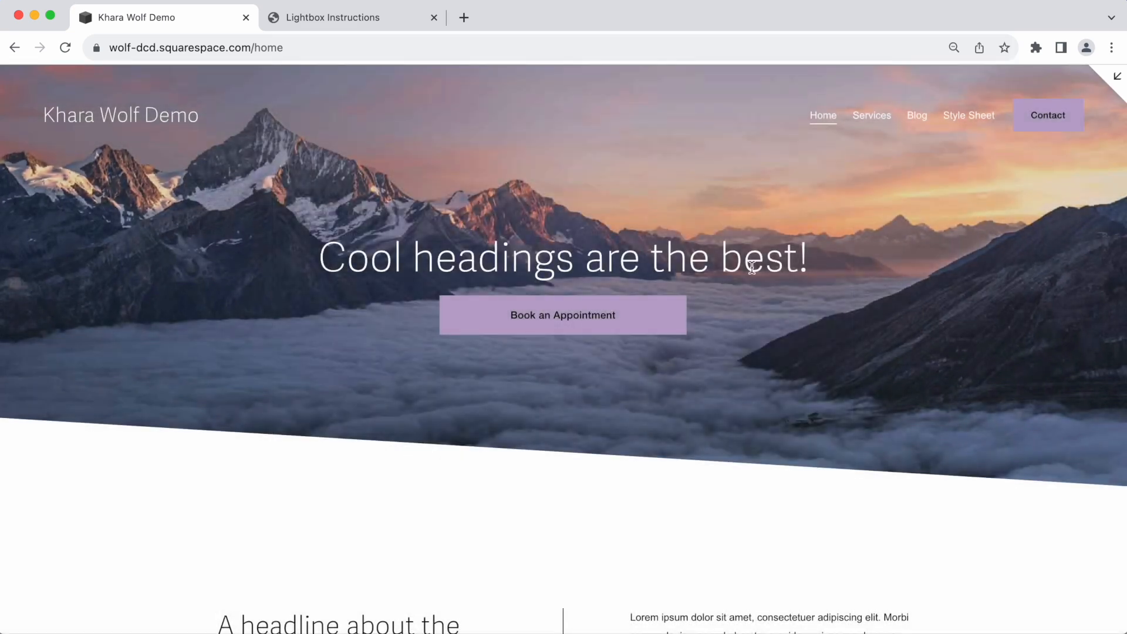
{"action": "left_click", "coordinate": [548, 318]}
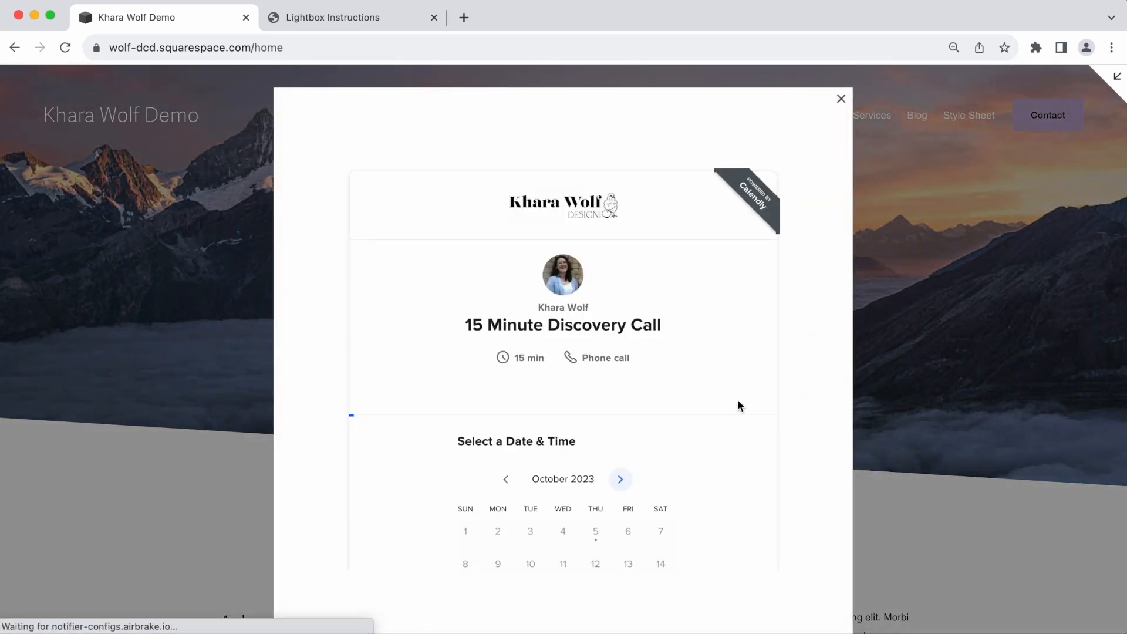
{"action": "scroll", "coordinate": [737, 400], "scroll_direction": "down", "scroll_amount": 5}
{"action": "left_click", "coordinate": [596, 335]}
{"action": "left_click", "coordinate": [671, 529]}
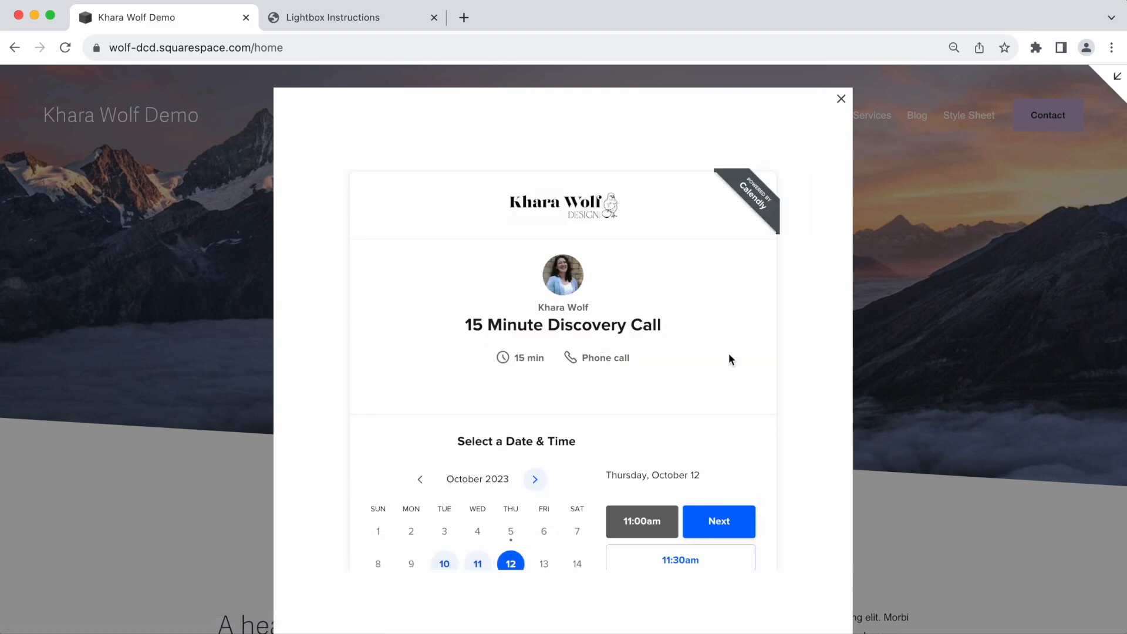
{"action": "left_click", "coordinate": [842, 98]}
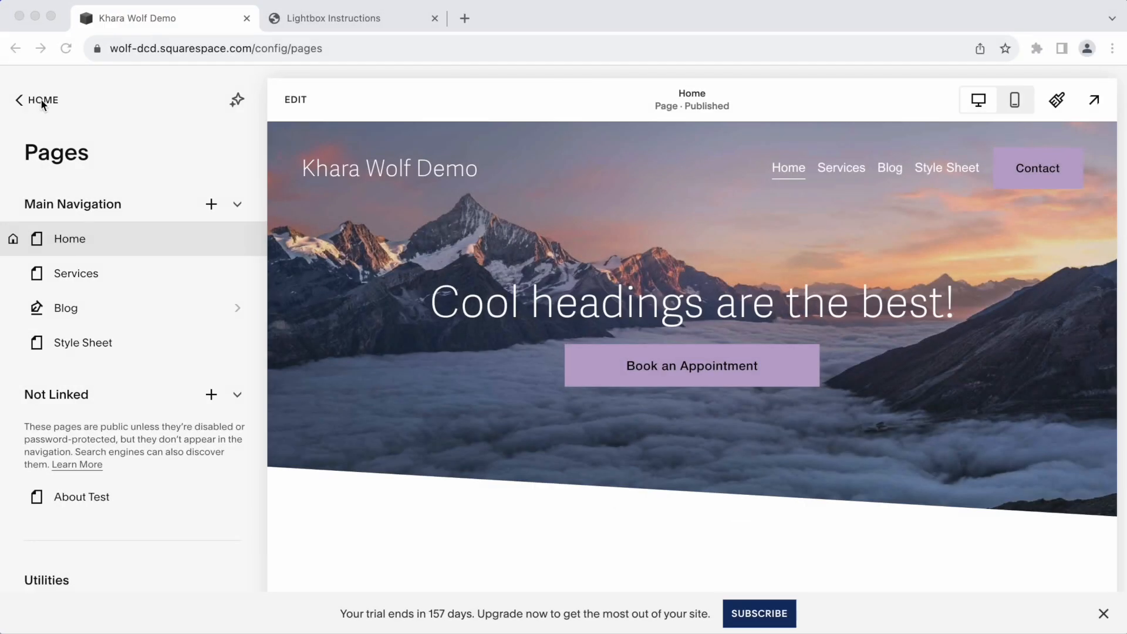
Look over plugin-lightbox.css, plugin-lightbox.js and instructions.html in the Lightbox plugin folder, and view the plugin's install instructions.
{"action": "left_click", "coordinate": [20, 103]}
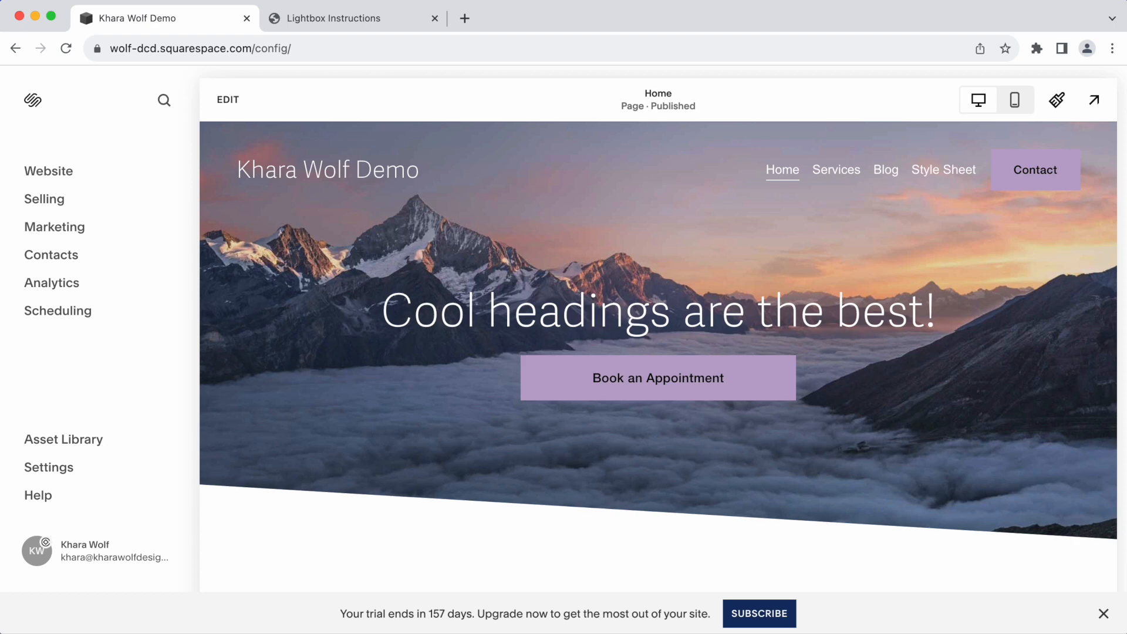
{"action": "left_click", "coordinate": [993, 633]}
{"action": "left_click", "coordinate": [841, 430]}
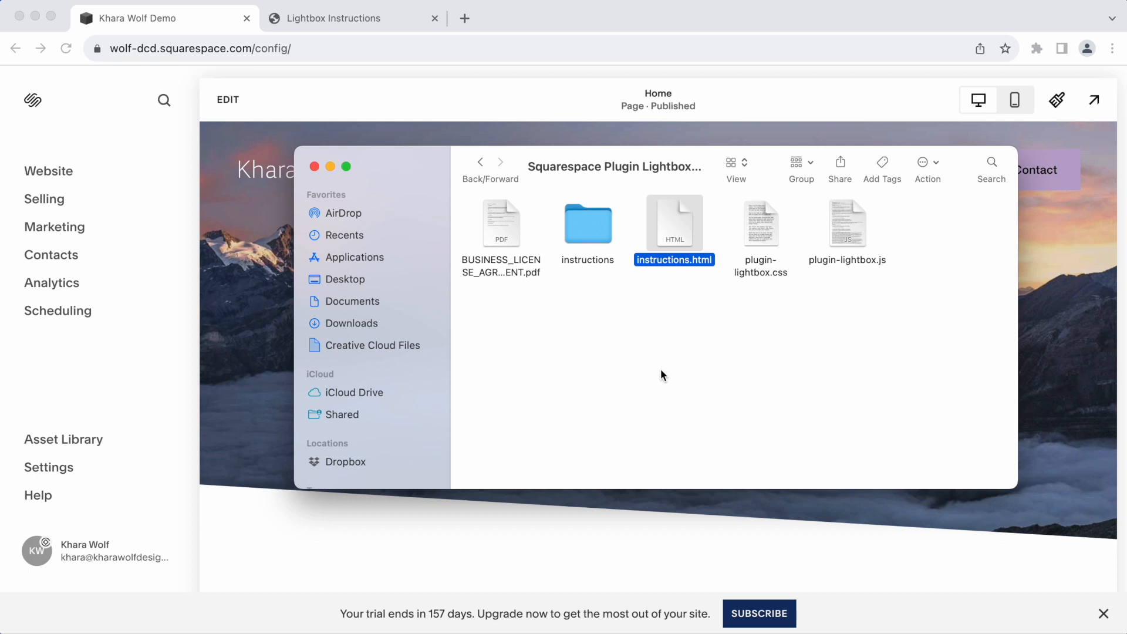
{"action": "left_click_drag", "start_coordinate": [866, 289], "coordinate": [757, 221]}
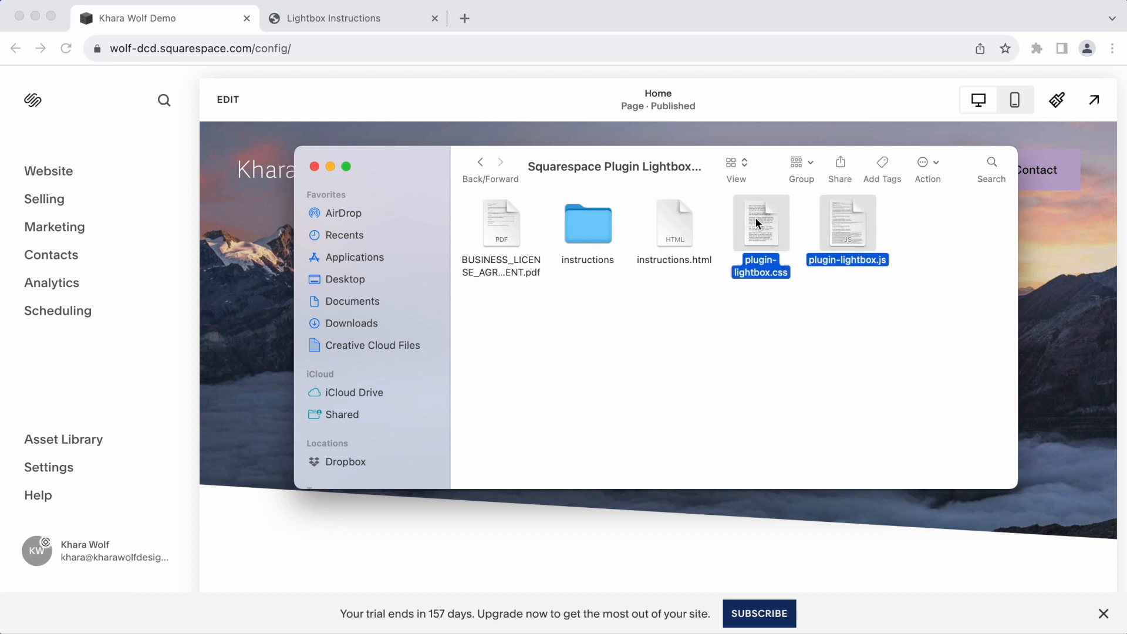
{"action": "left_click", "coordinate": [668, 219]}
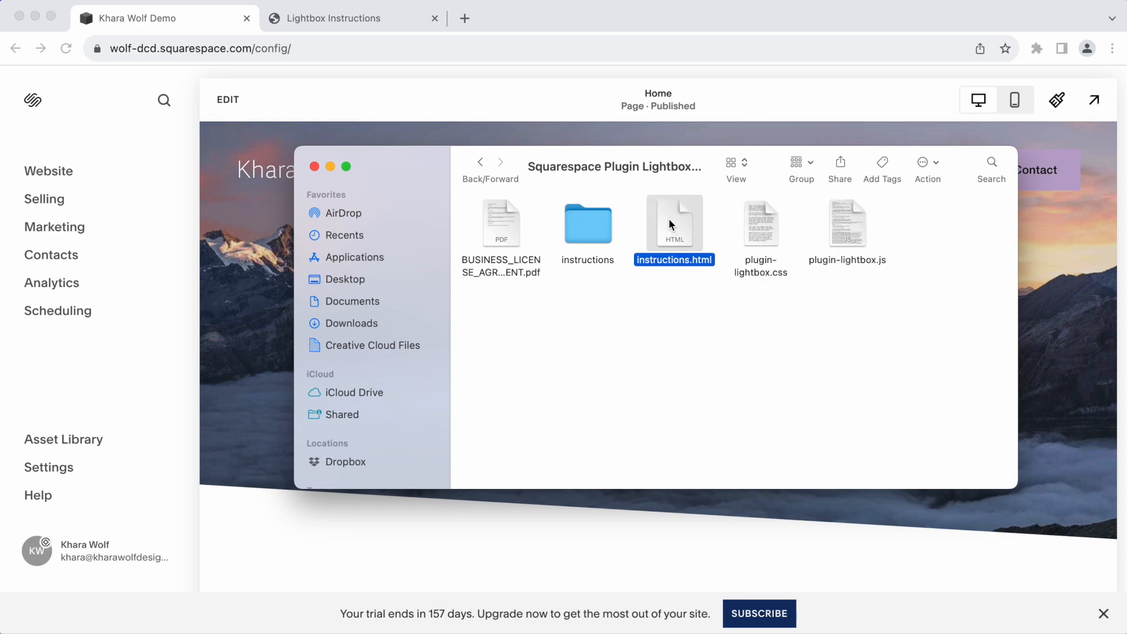
{"action": "left_click", "coordinate": [338, 19]}
{"action": "scroll", "coordinate": [448, 189], "scroll_direction": "up", "scroll_amount": 10}
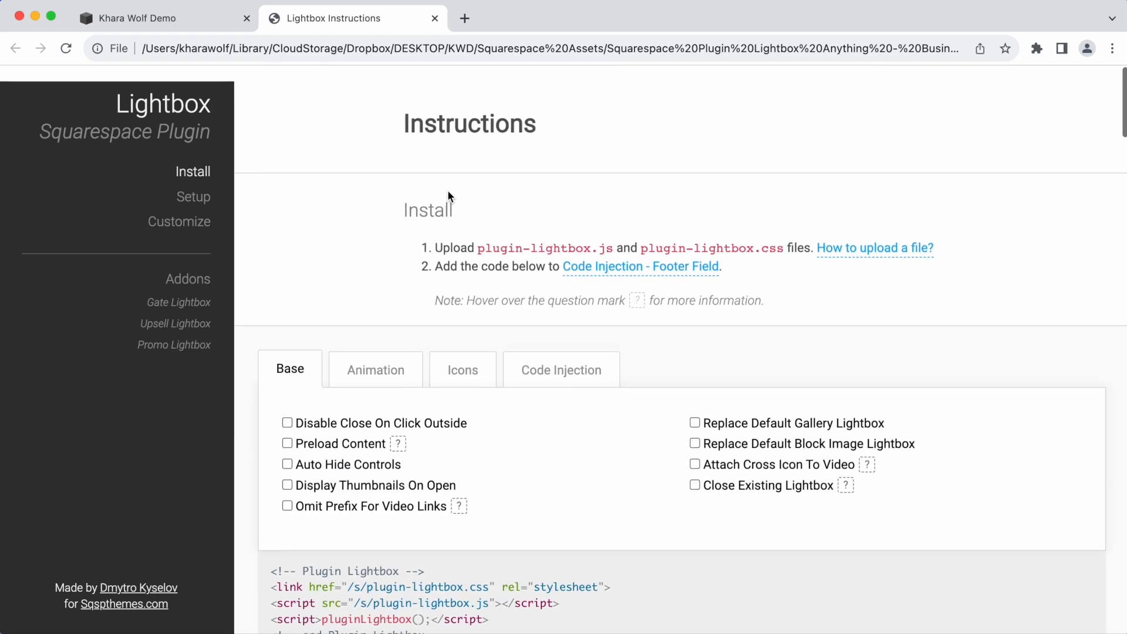
In the Squarespace site, upload plugin-lightbox.js through the file option of a new Main Navigation link.
{"action": "left_click", "coordinate": [183, 17]}
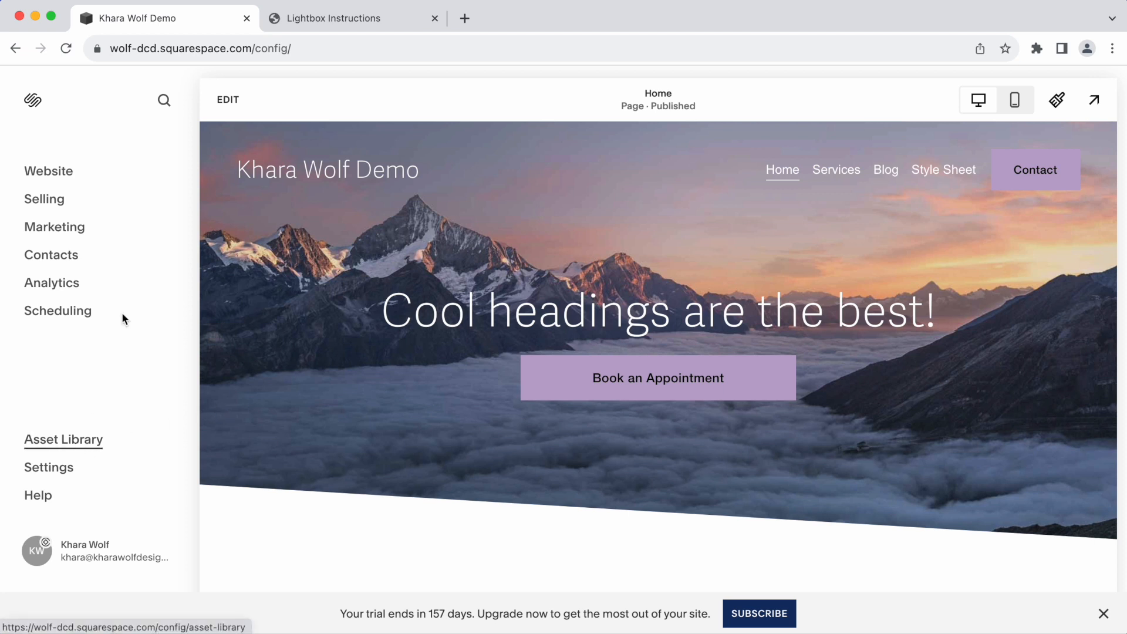
{"action": "left_click", "coordinate": [62, 170]}
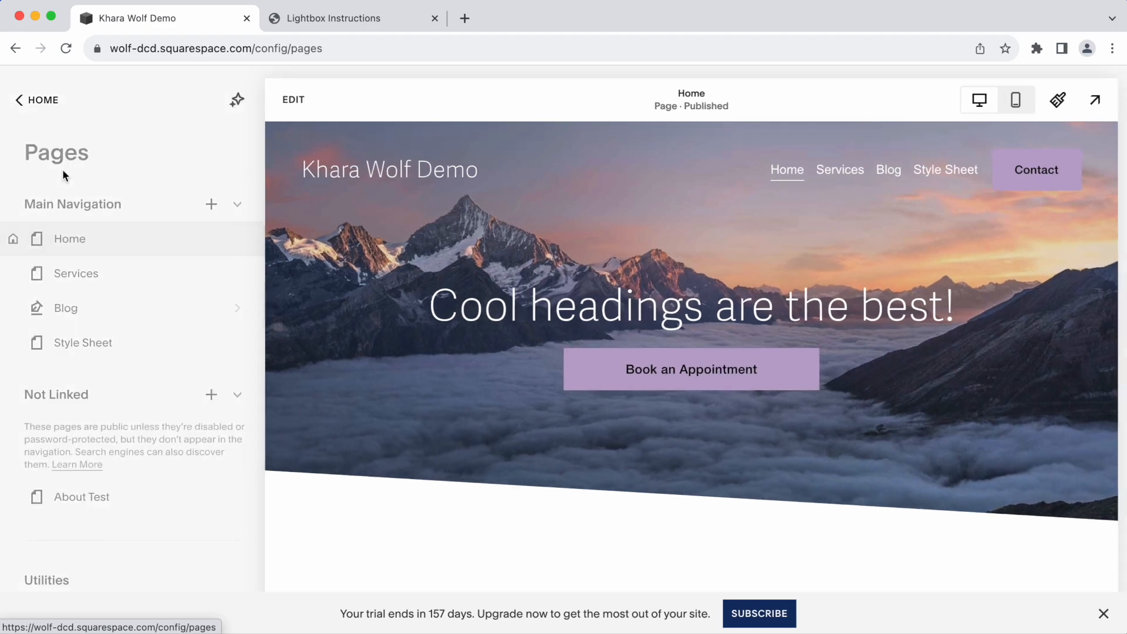
{"action": "left_click", "coordinate": [211, 207]}
{"action": "scroll", "coordinate": [231, 414], "scroll_direction": "down", "scroll_amount": 1}
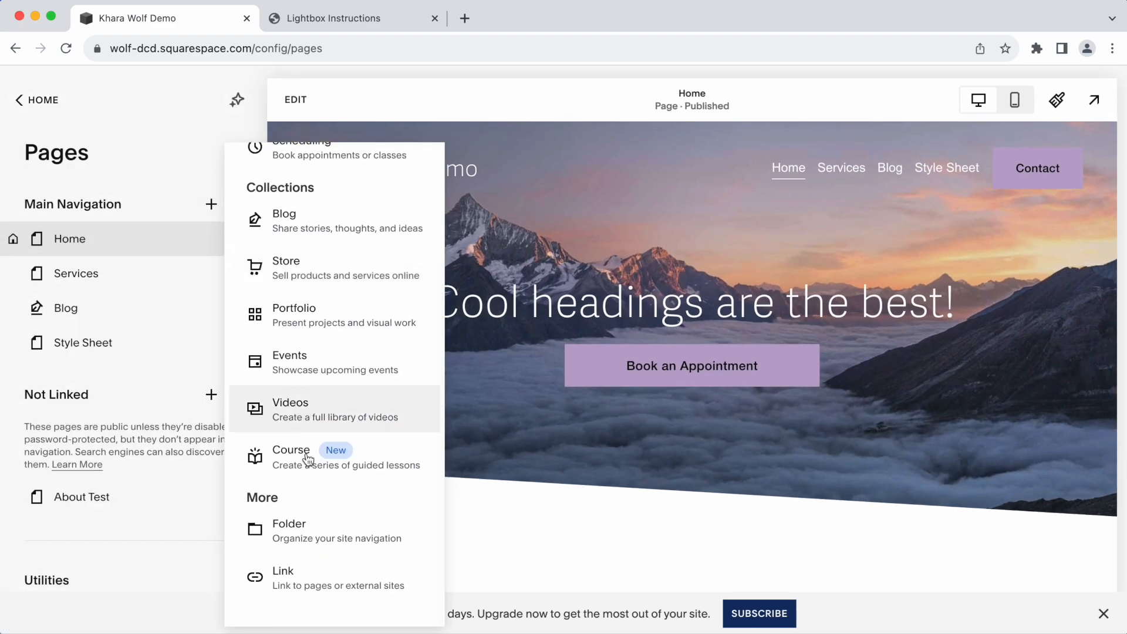
{"action": "left_click", "coordinate": [332, 586]}
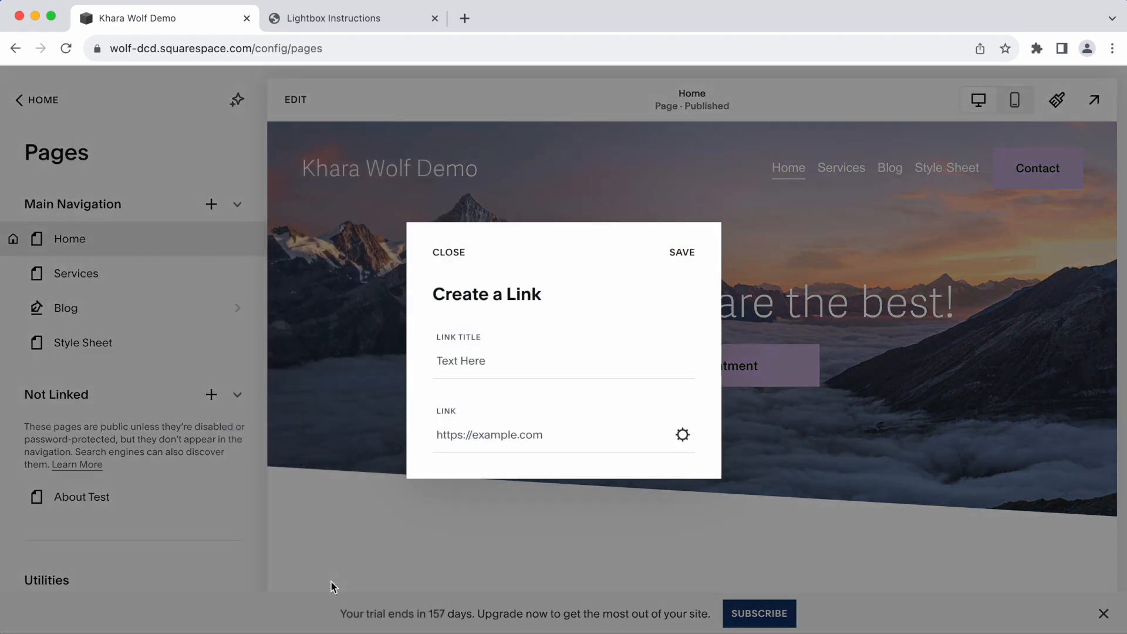
{"action": "left_click", "coordinate": [683, 437]}
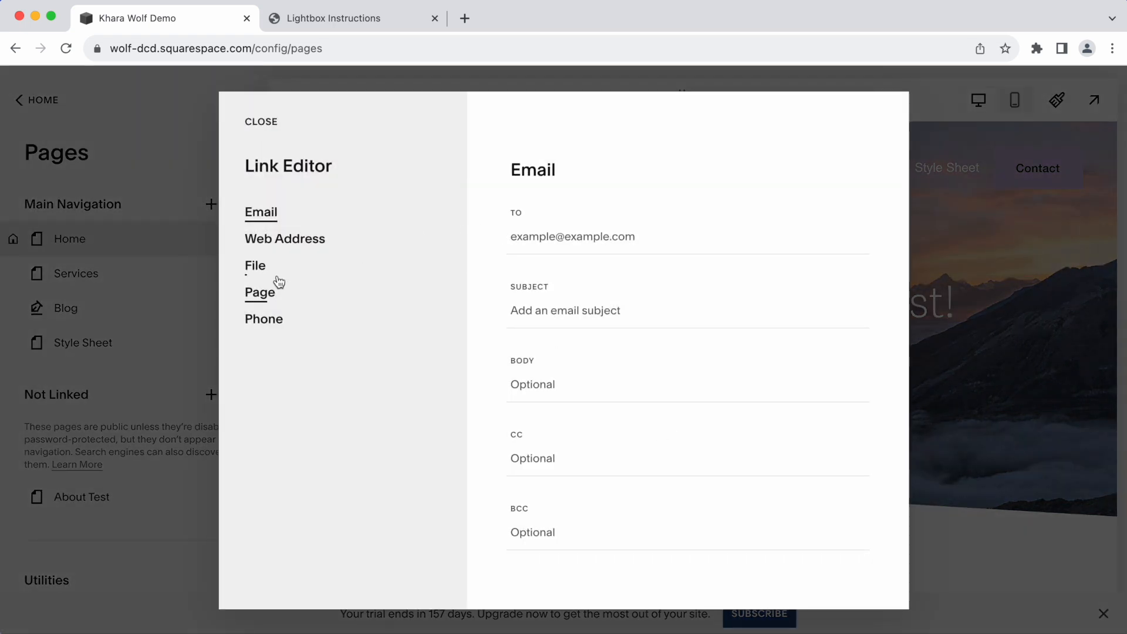
{"action": "left_click", "coordinate": [254, 269]}
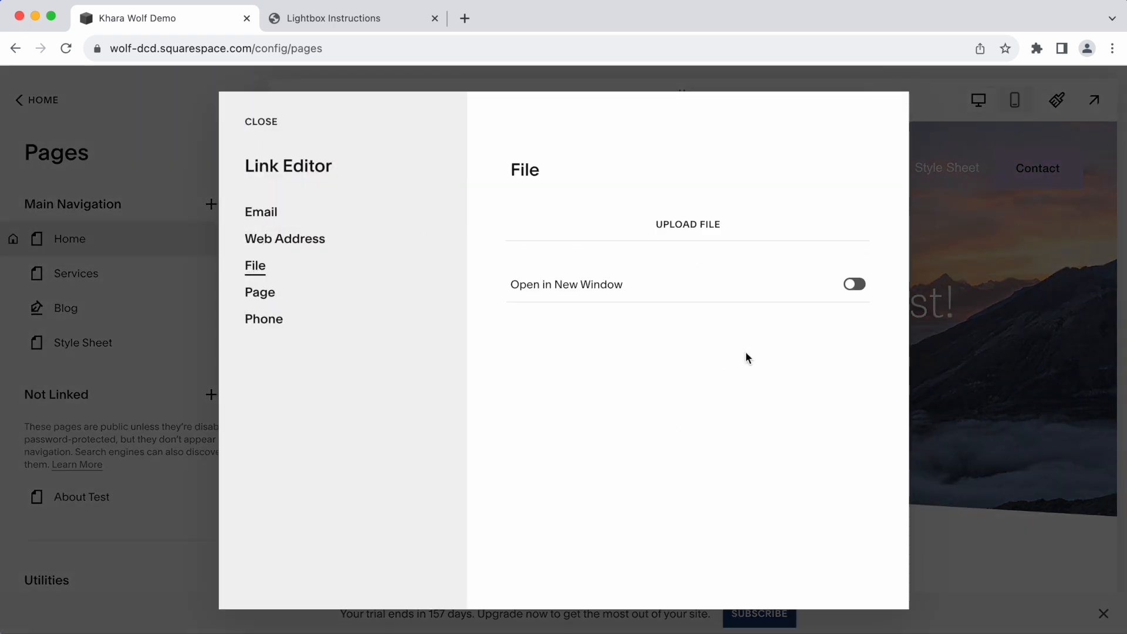
{"action": "left_click", "coordinate": [681, 231]}
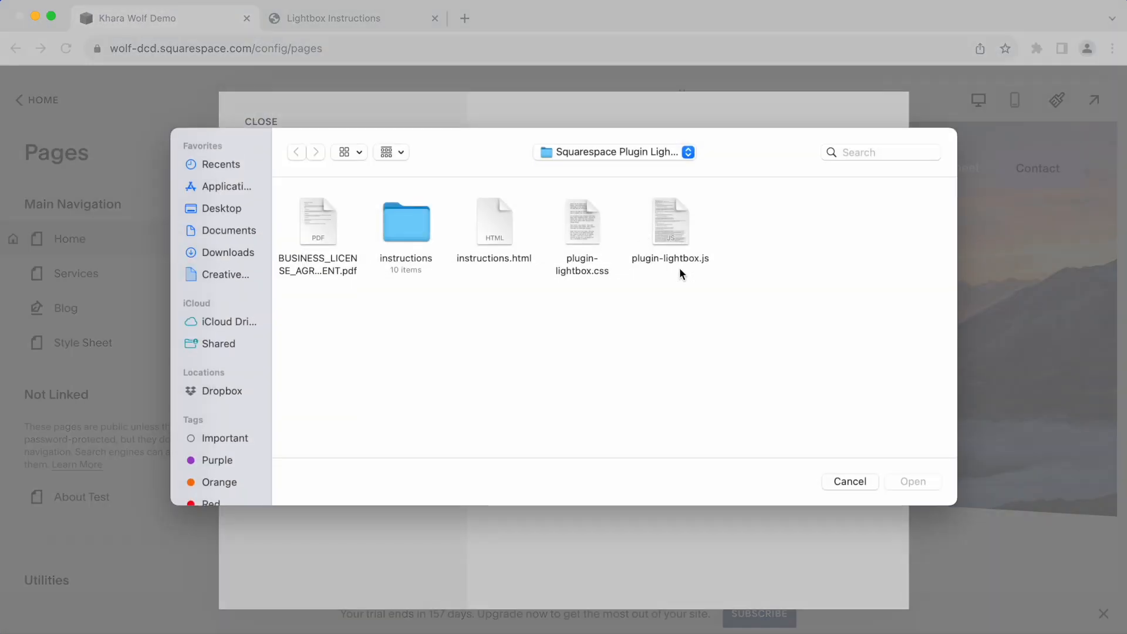
{"action": "left_click", "coordinate": [674, 224]}
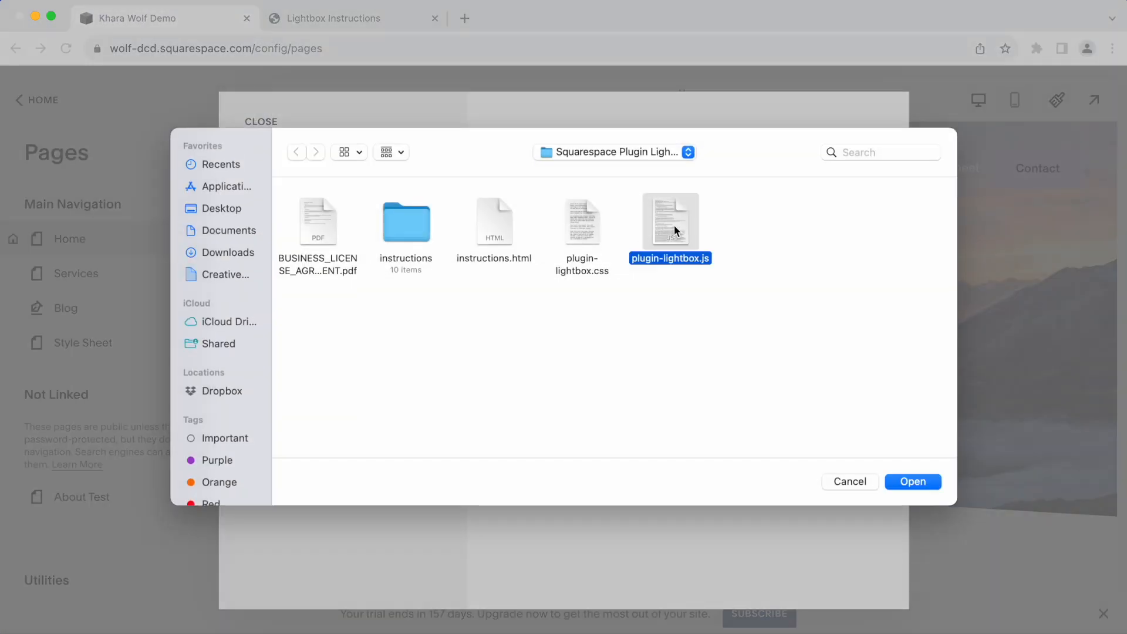
{"action": "left_click", "coordinate": [578, 226]}
{"action": "left_click", "coordinate": [677, 228]}
{"action": "left_click", "coordinate": [919, 485]}
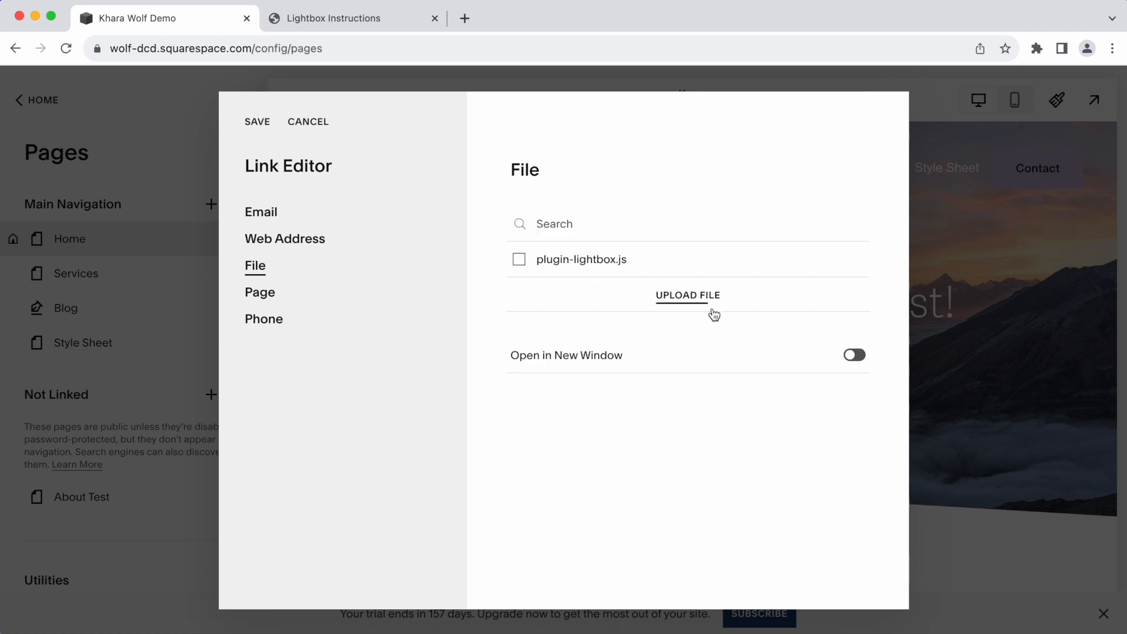
Upload plugin-lightbox.css the same way and leave the link editor without creating the link.
{"action": "left_click", "coordinate": [710, 300]}
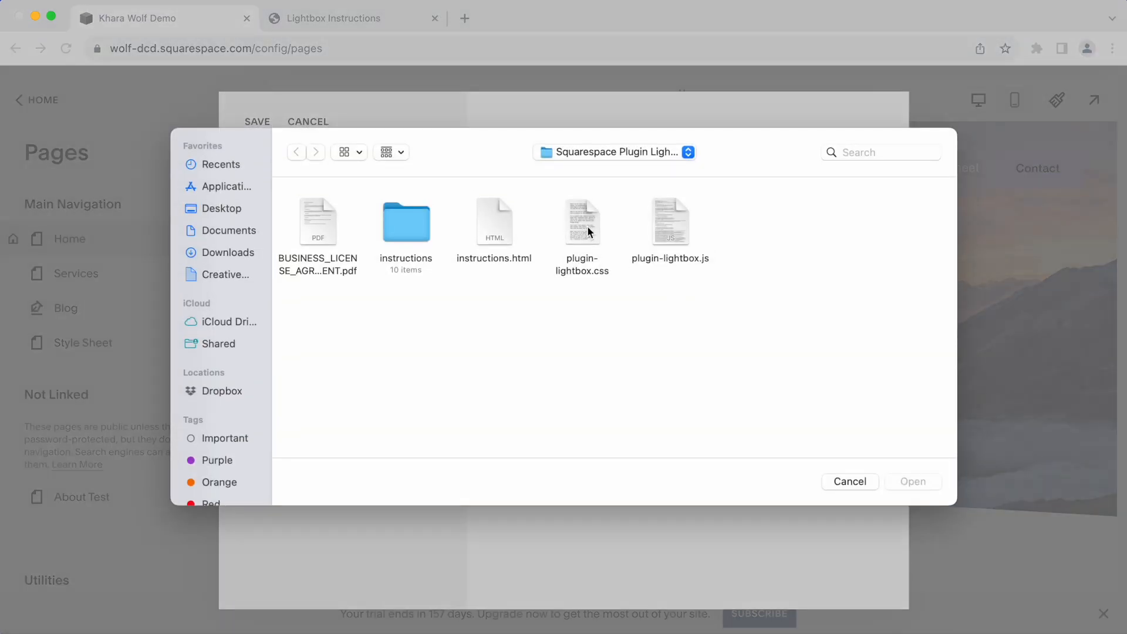
{"action": "left_click", "coordinate": [581, 246]}
{"action": "left_click", "coordinate": [914, 482]}
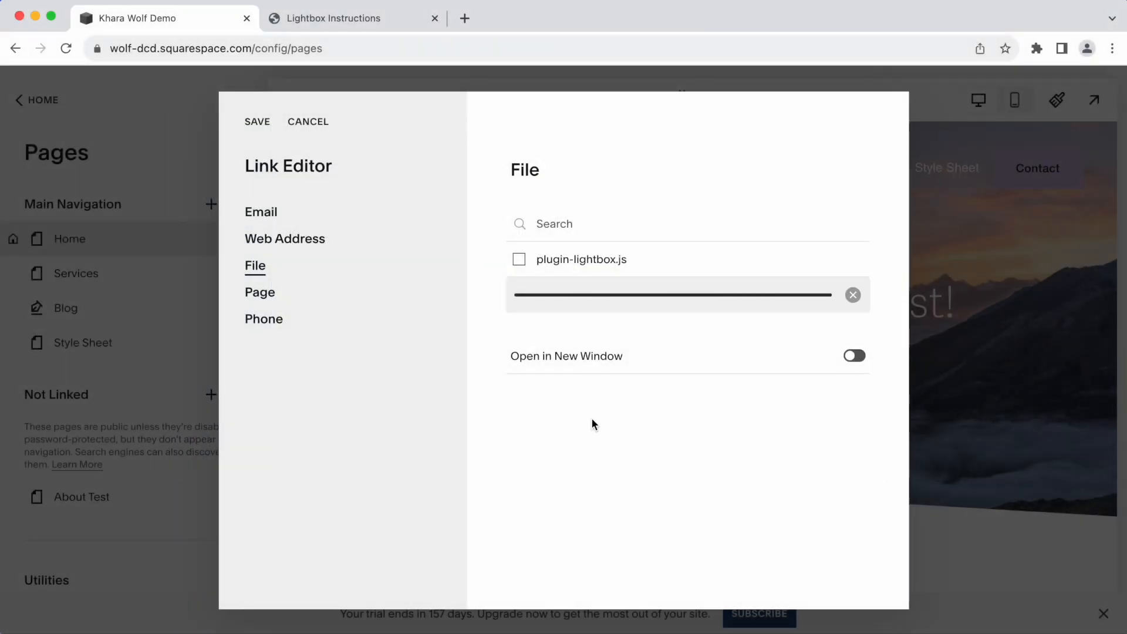
{"action": "left_click", "coordinate": [309, 124]}
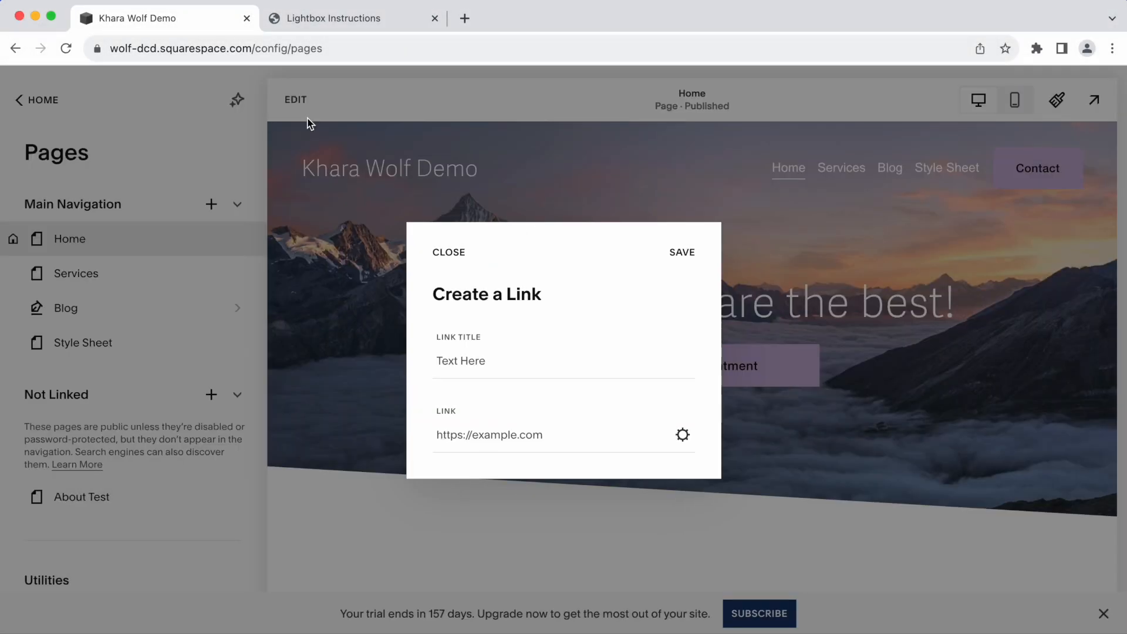
{"action": "left_click", "coordinate": [452, 262]}
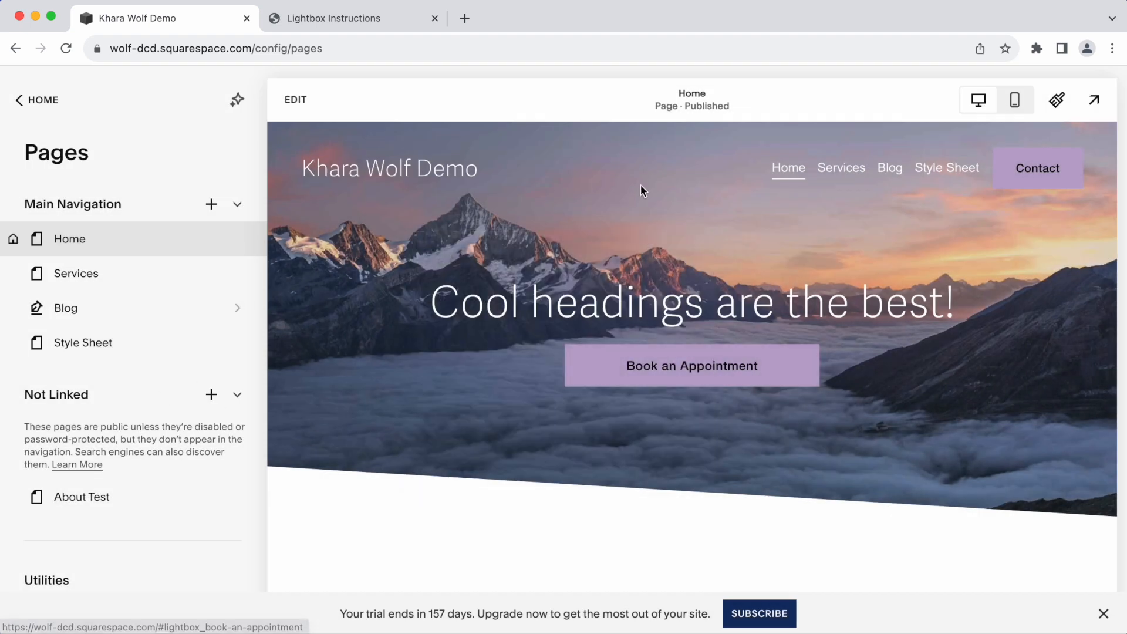
Copy the plugin's base code from the Lightbox Instructions page and return to the Squarespace site.
{"action": "left_click", "coordinate": [384, 20]}
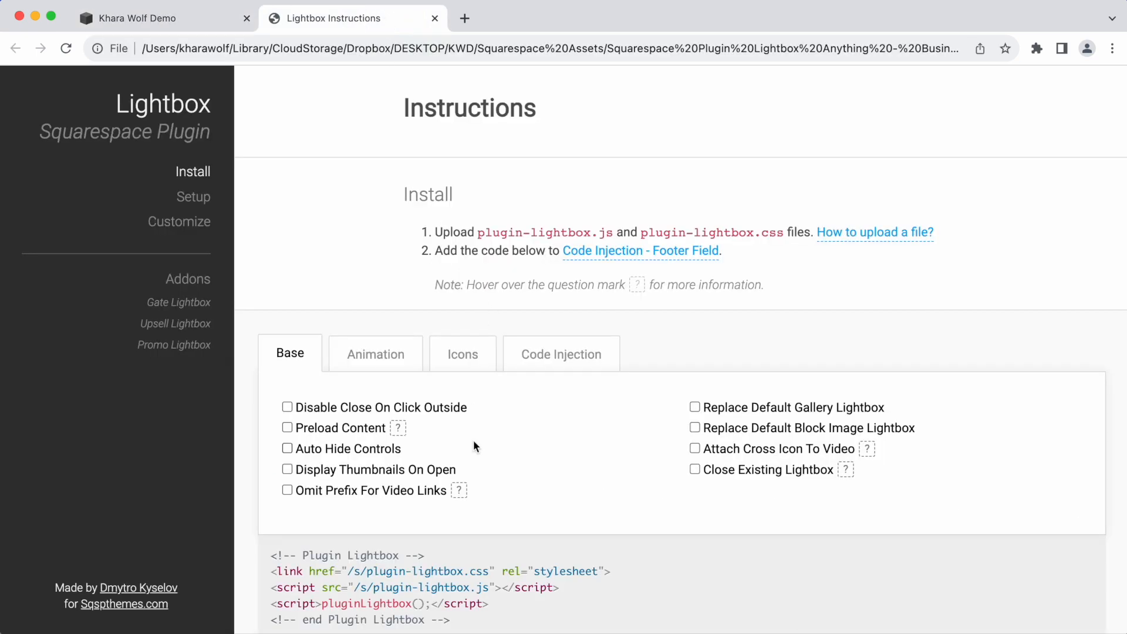
{"action": "scroll", "coordinate": [474, 440], "scroll_direction": "down", "scroll_amount": 5}
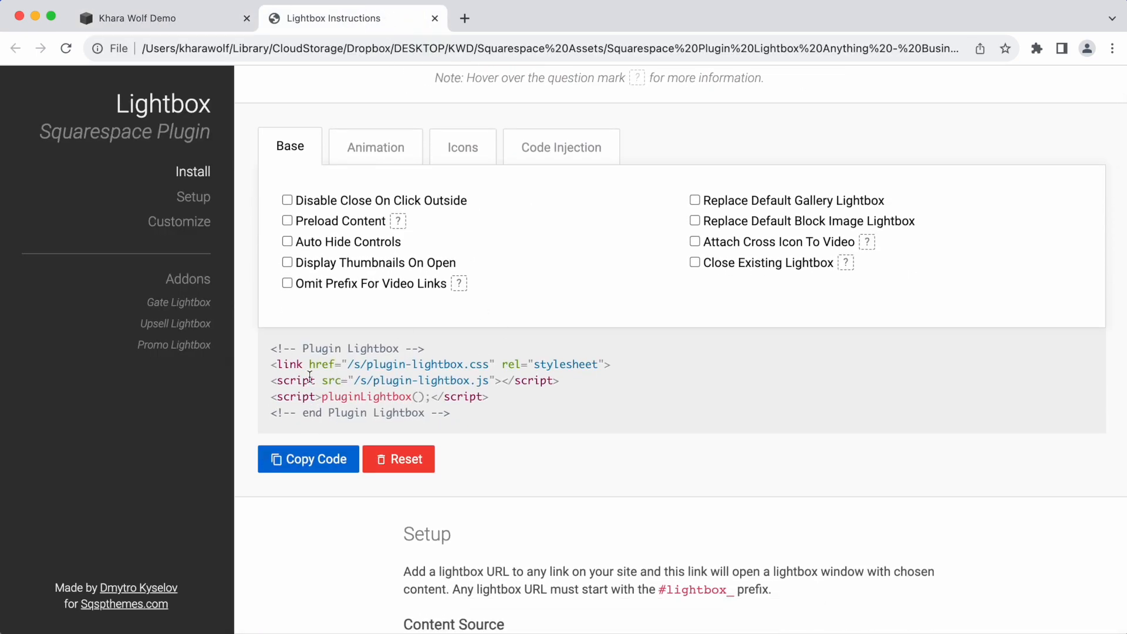
{"action": "left_click", "coordinate": [303, 459]}
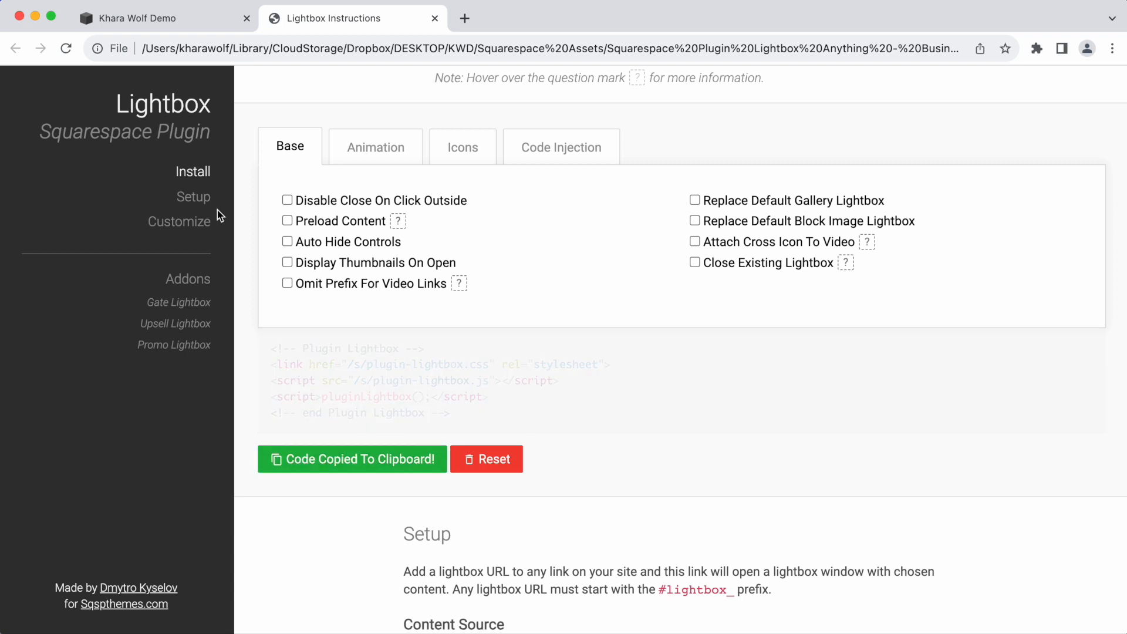
{"action": "left_click", "coordinate": [177, 22]}
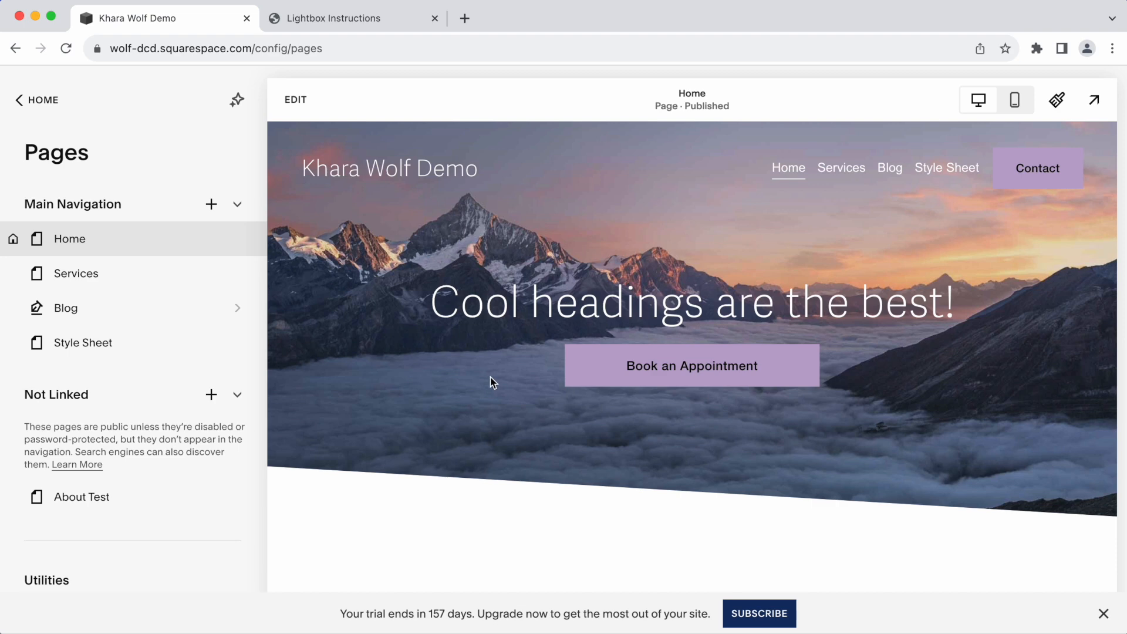
{"action": "key", "text": "slash"}
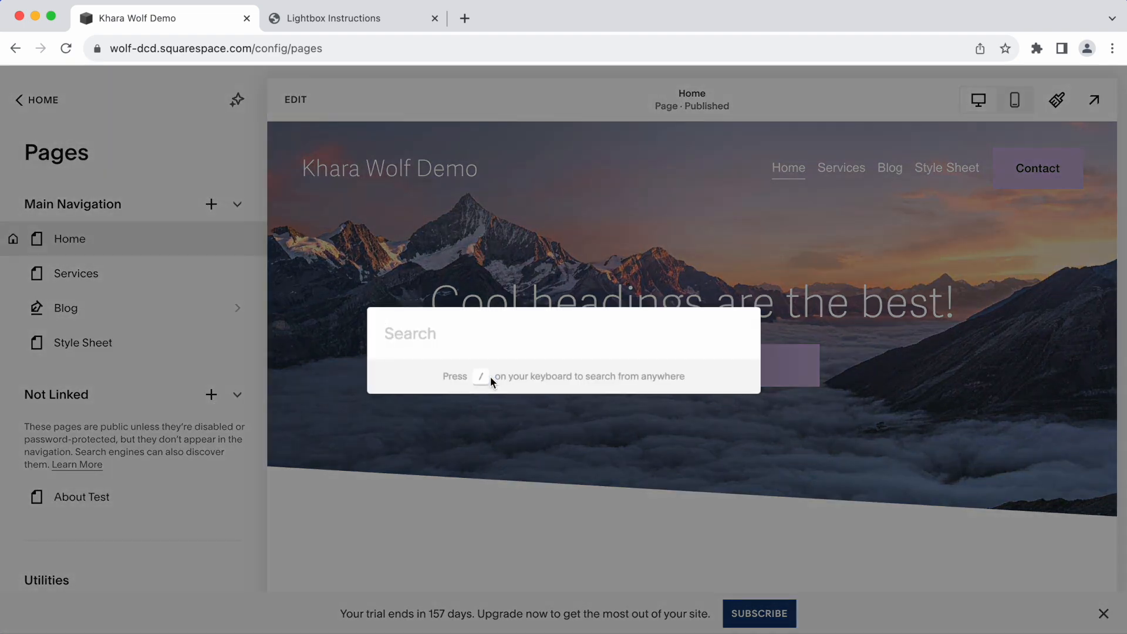
{"action": "type", "text": "code"}
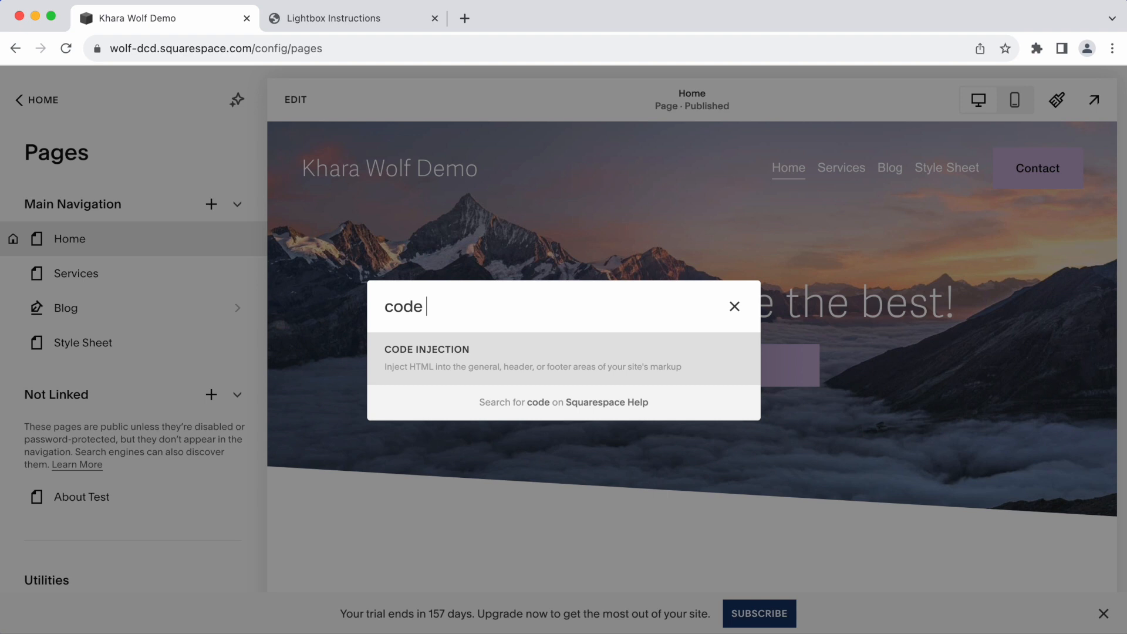
{"action": "left_click", "coordinate": [734, 306]}
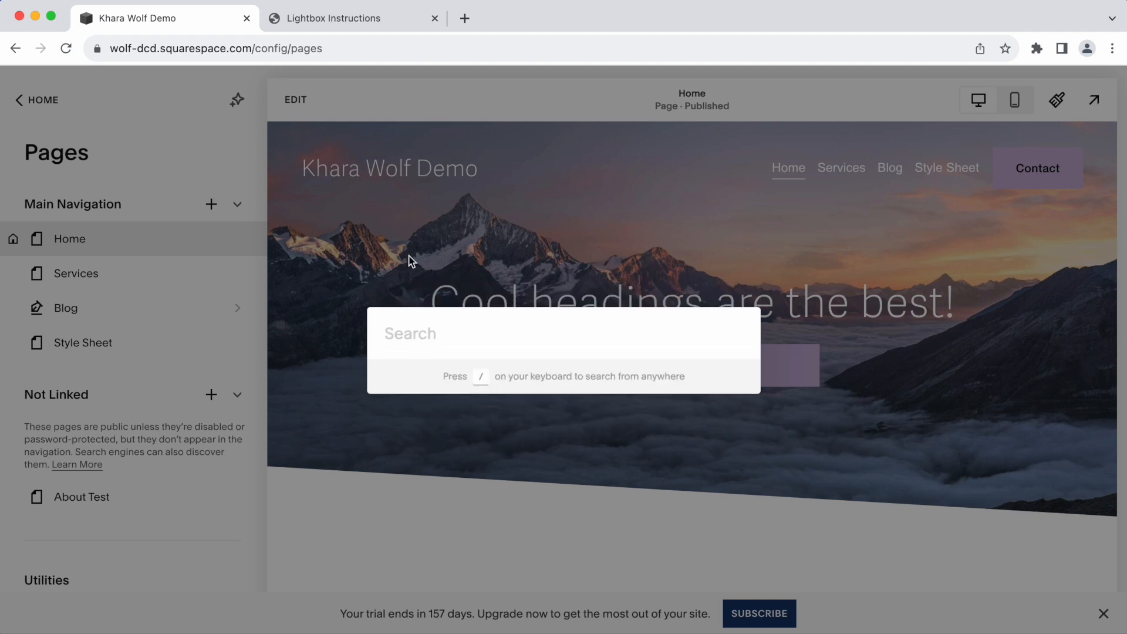
{"action": "left_click", "coordinate": [62, 111]}
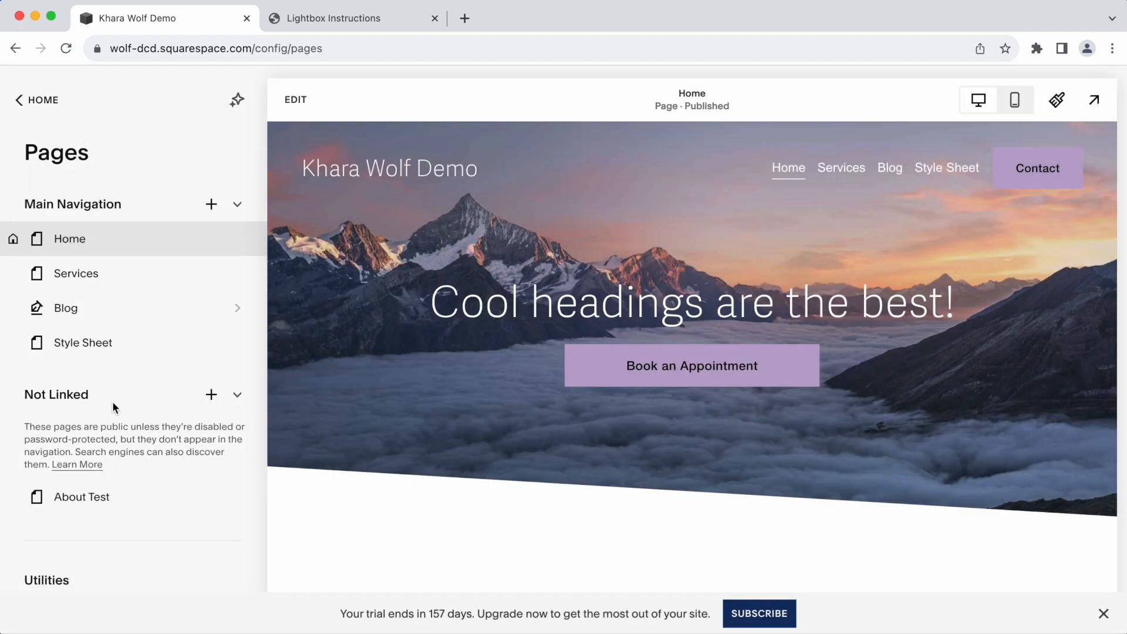
Paste the copied Lightbox plugin code into the site's Footer code injection, save it and return to Website Tools.
{"action": "scroll", "coordinate": [113, 406], "scroll_direction": "down", "scroll_amount": 3}
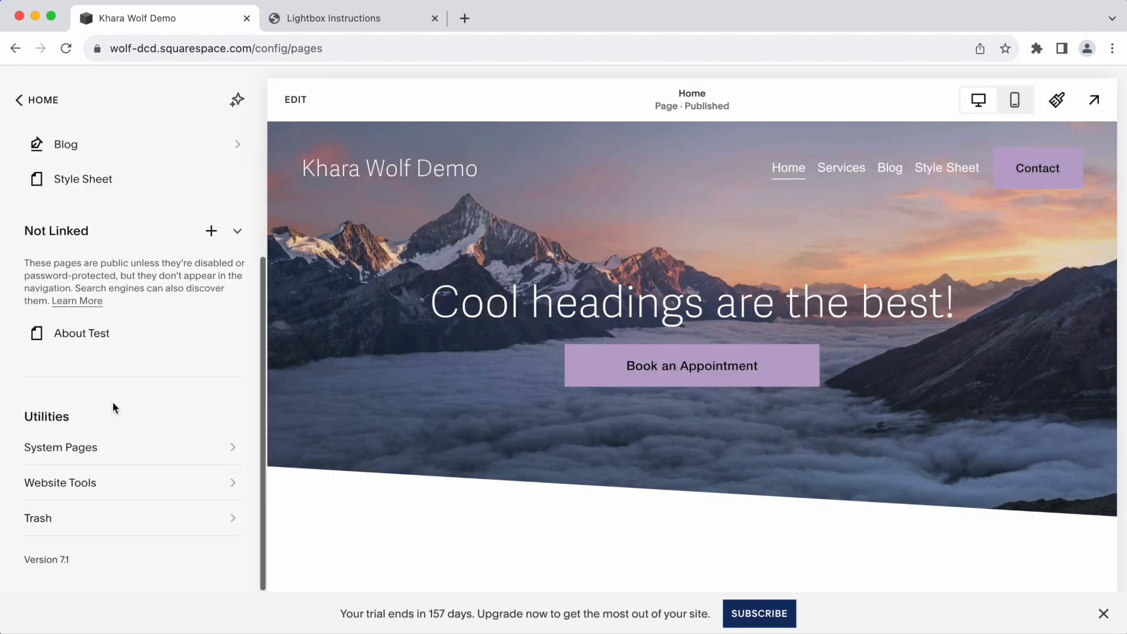
{"action": "left_click", "coordinate": [74, 490]}
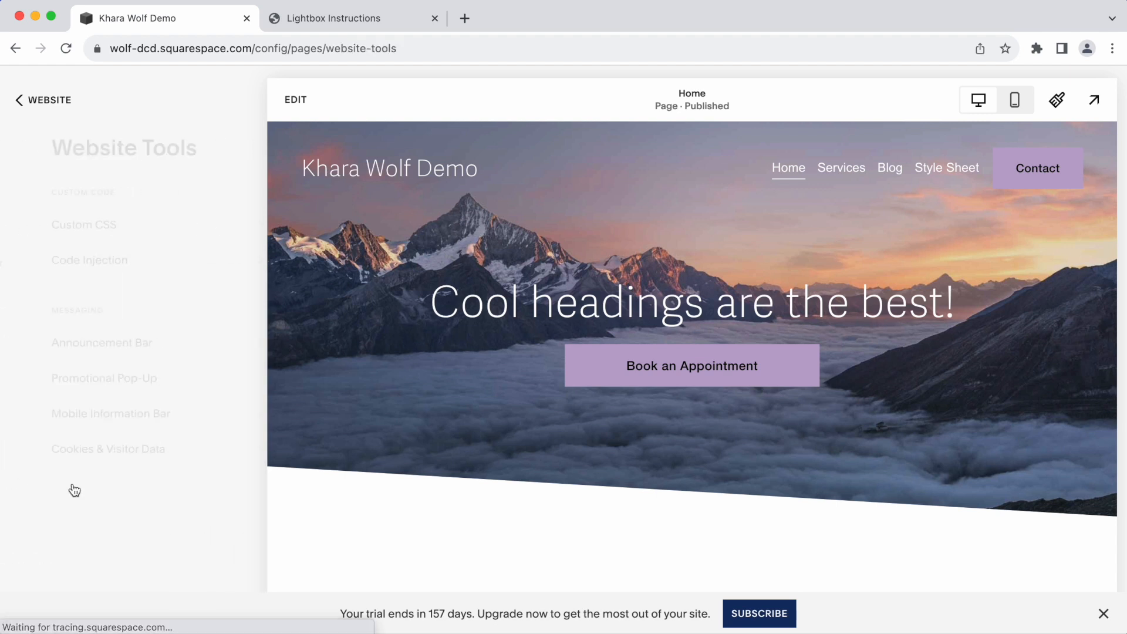
{"action": "left_click", "coordinate": [96, 265]}
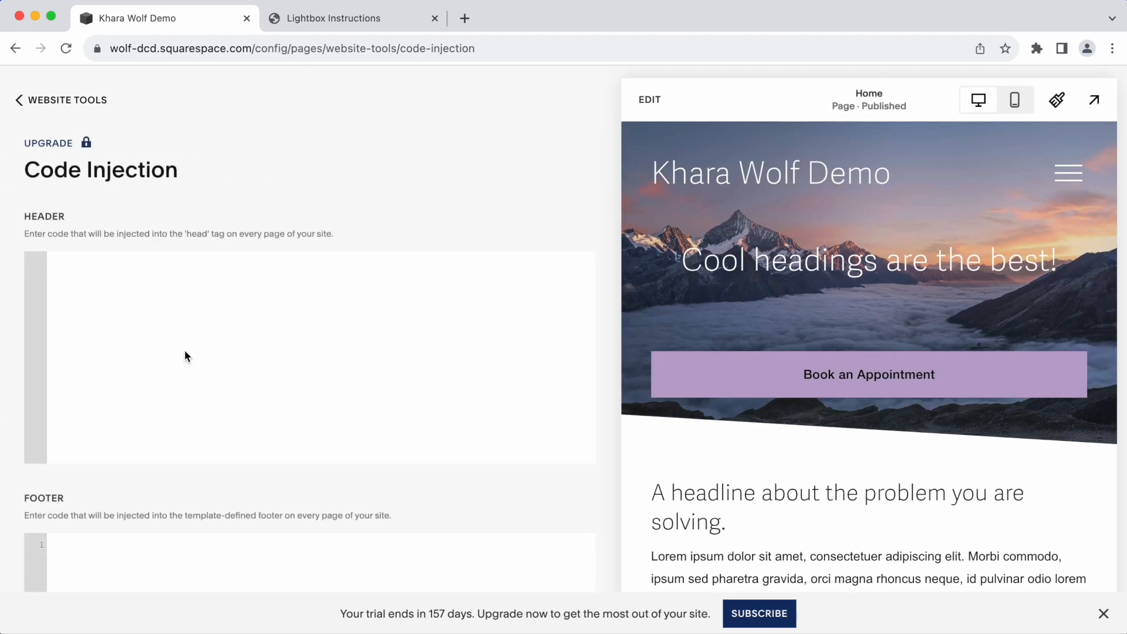
{"action": "key", "text": "super+v"}
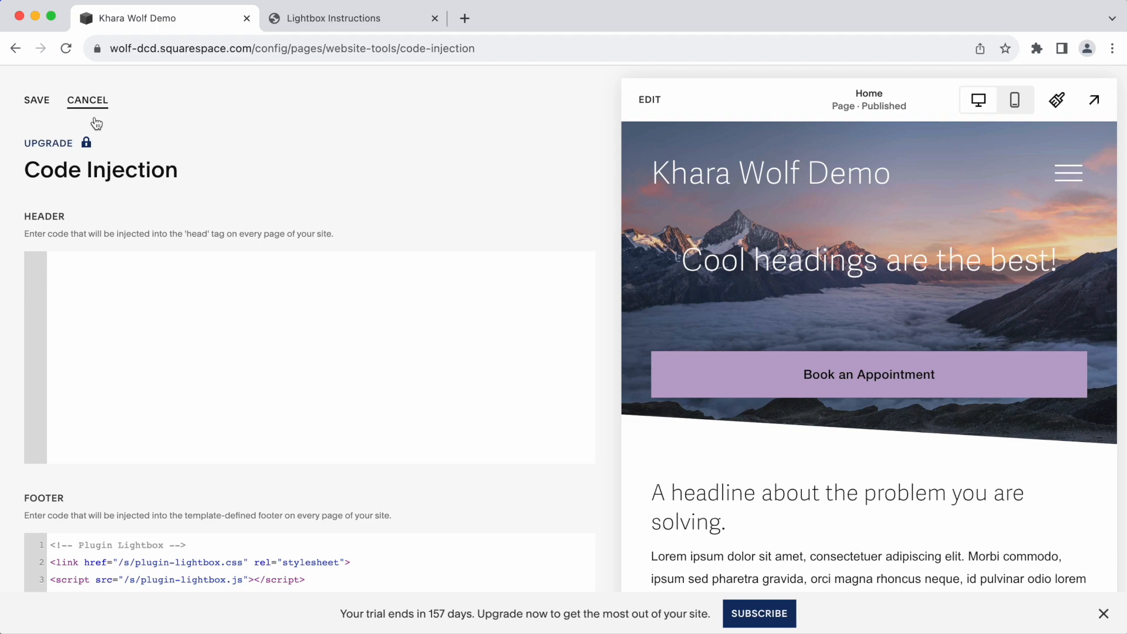
{"action": "left_click", "coordinate": [45, 104]}
{"action": "left_click", "coordinate": [19, 102]}
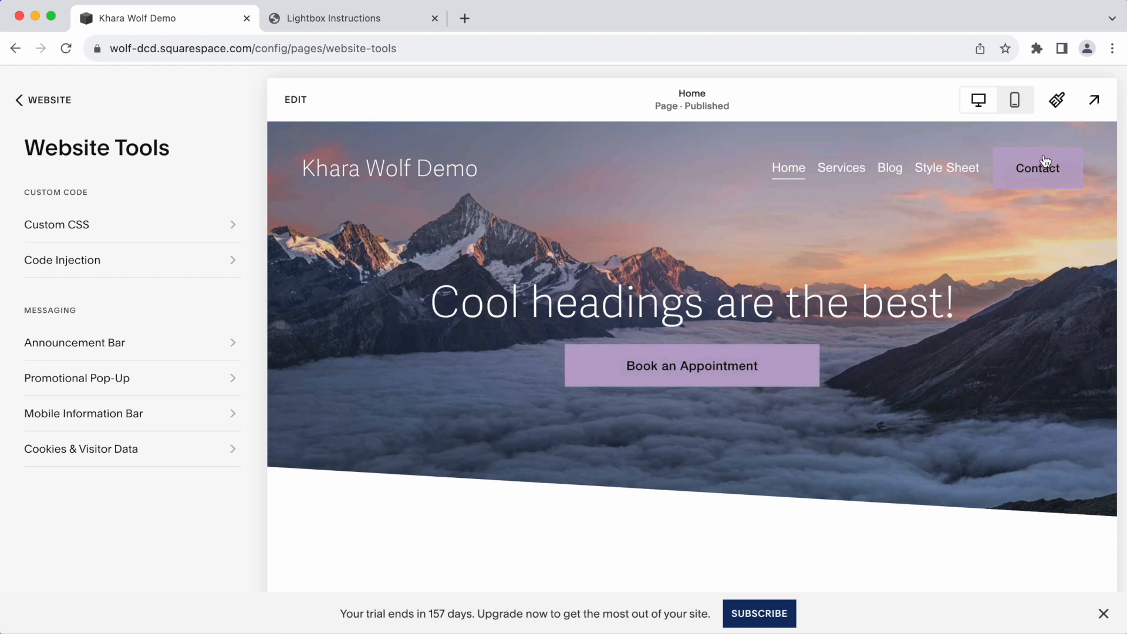
Return to the Pages list and add a blank page named Contact under Not Linked.
{"action": "left_click", "coordinate": [18, 100]}
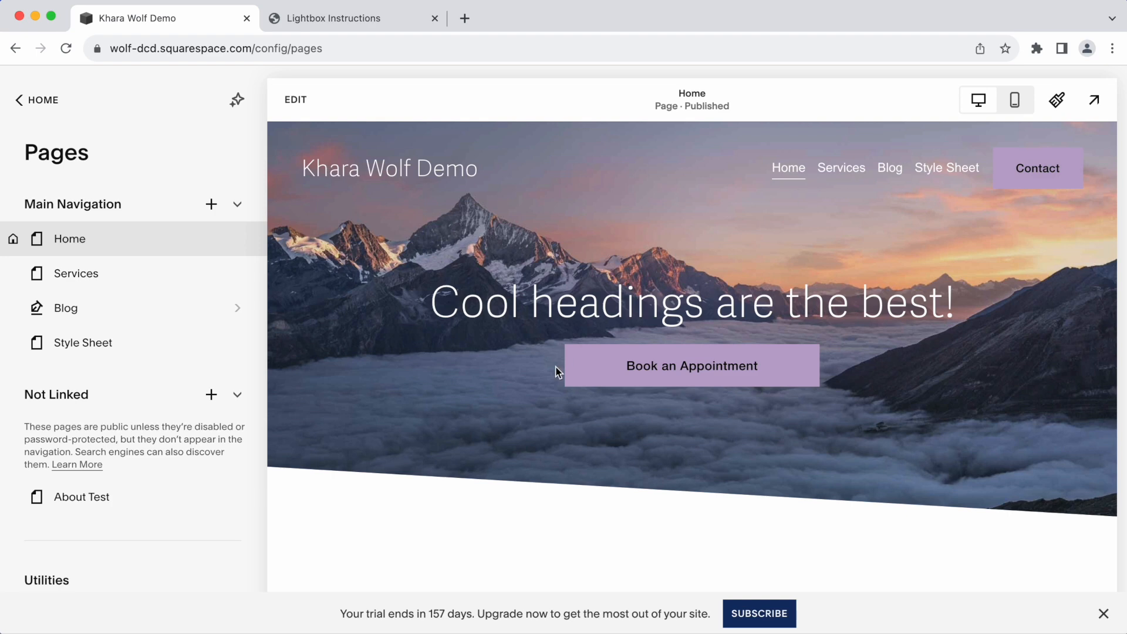
{"action": "left_click", "coordinate": [213, 395]}
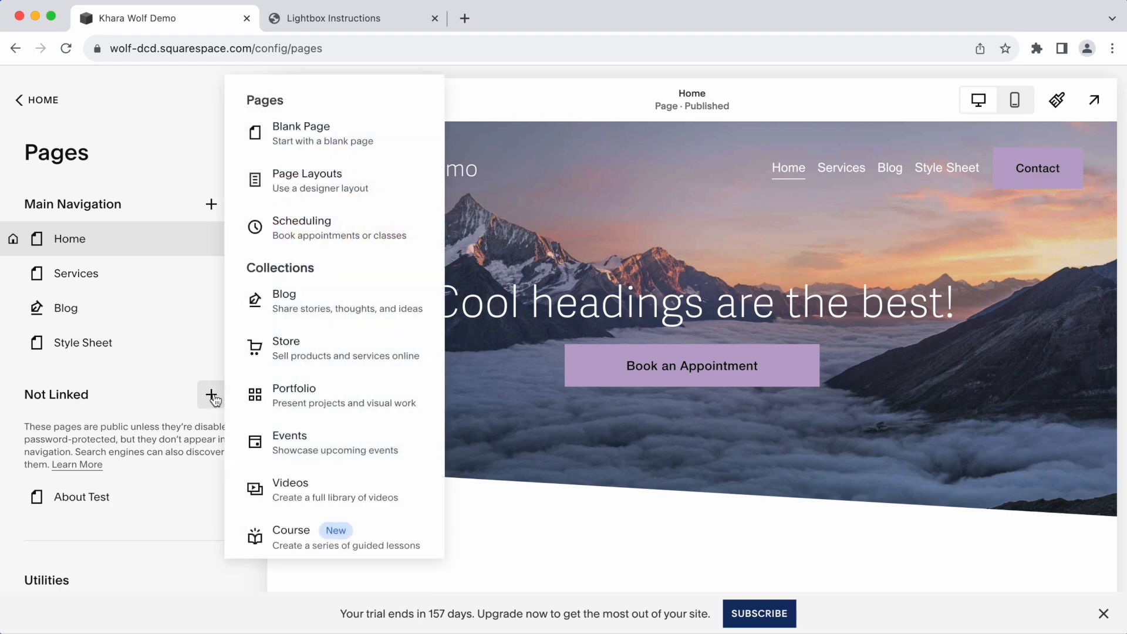
{"action": "left_click", "coordinate": [315, 147]}
{"action": "type", "text": "Conta"}
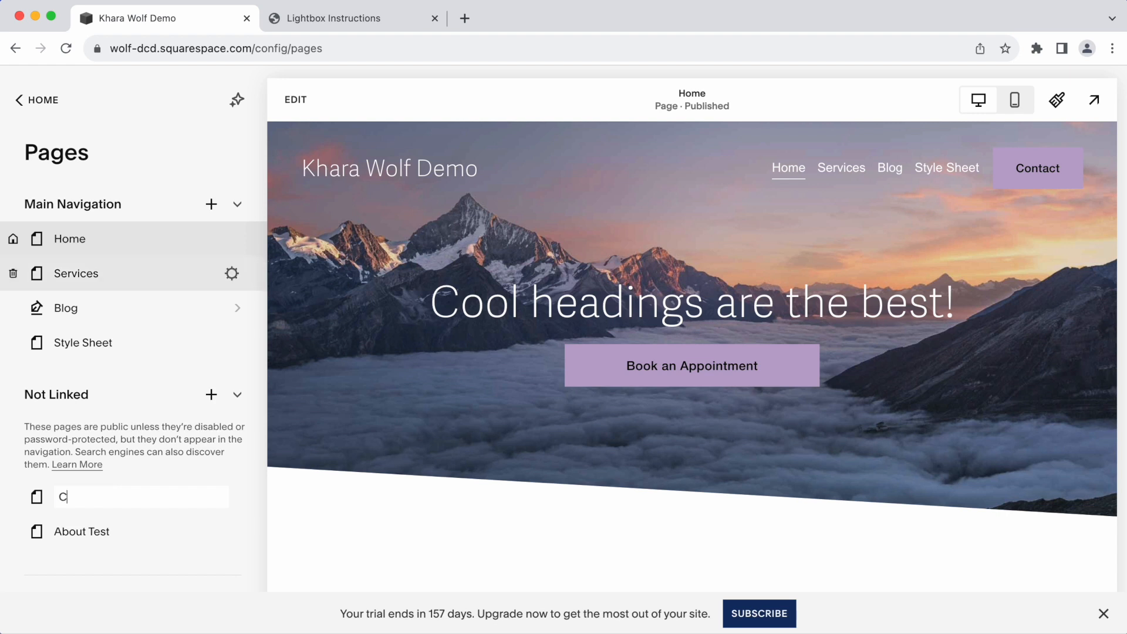
{"action": "type", "text": "ct"}
{"action": "key", "text": "Return"}
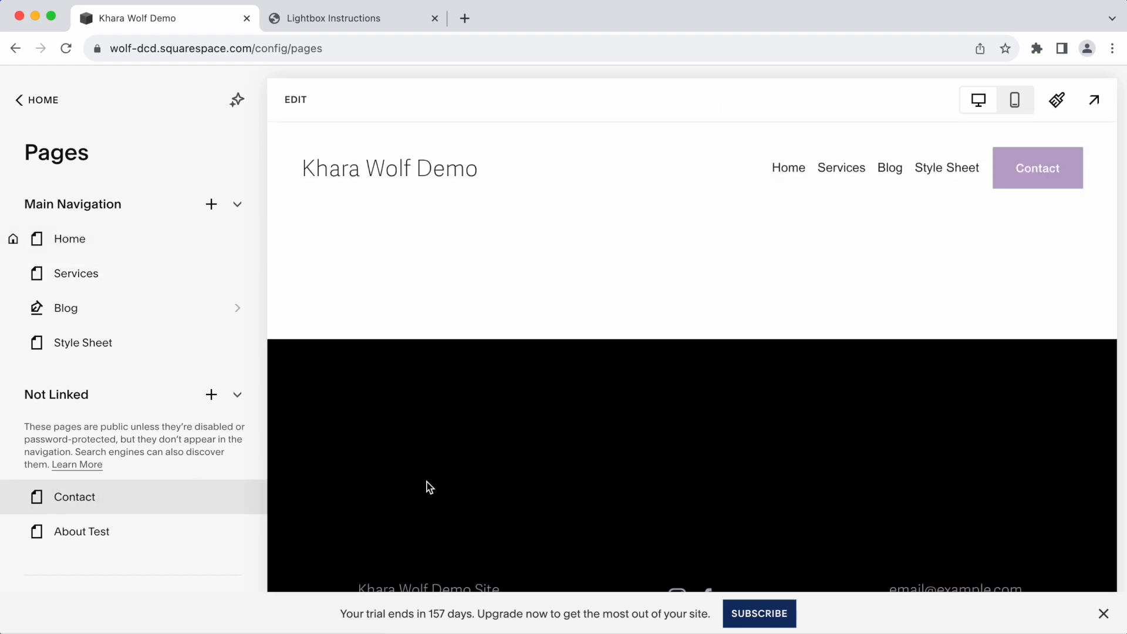
Enable Hide Page from Search Results in the Contact page's SEO settings and save them.
{"action": "mouse_move", "coordinate": [238, 506]}
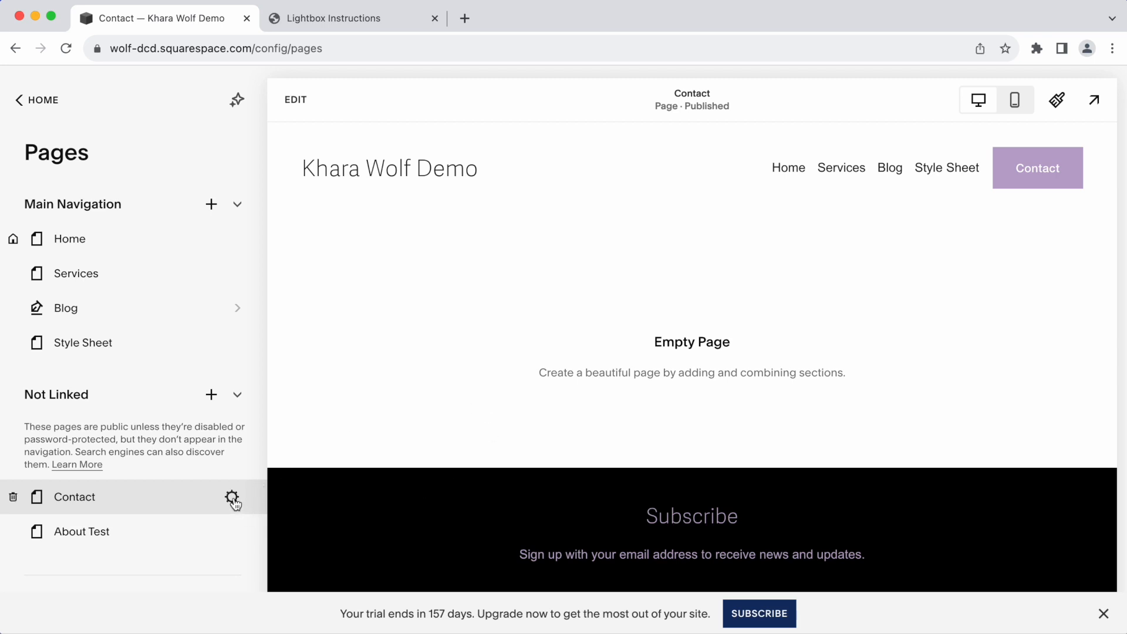
{"action": "left_click", "coordinate": [233, 498]}
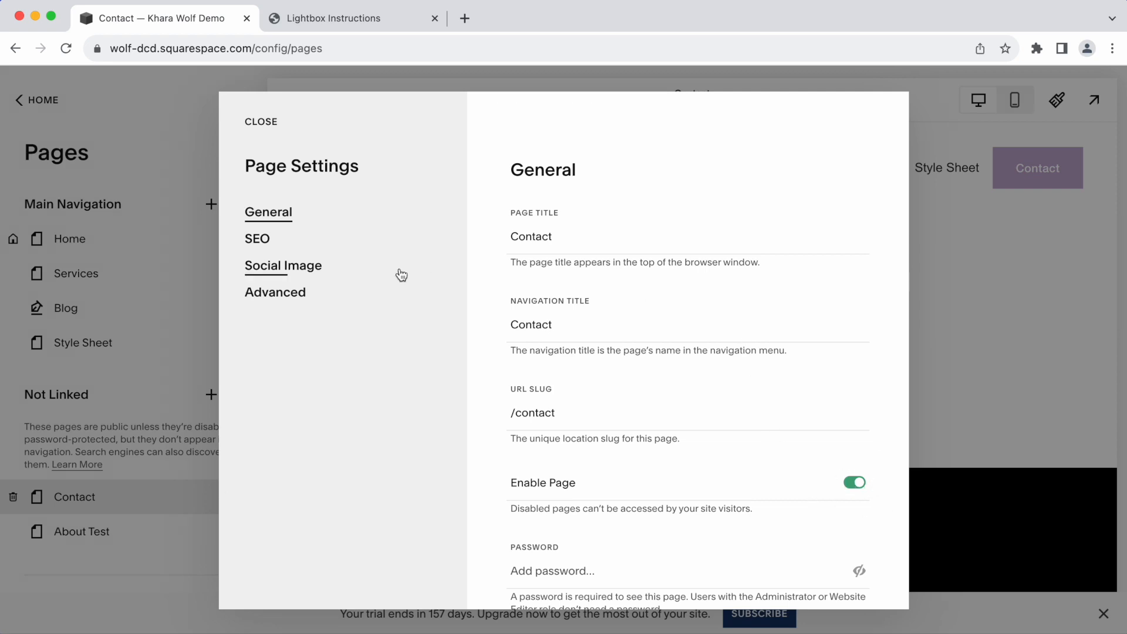
{"action": "left_click", "coordinate": [257, 238]}
{"action": "scroll", "coordinate": [716, 376], "scroll_direction": "down", "scroll_amount": 2}
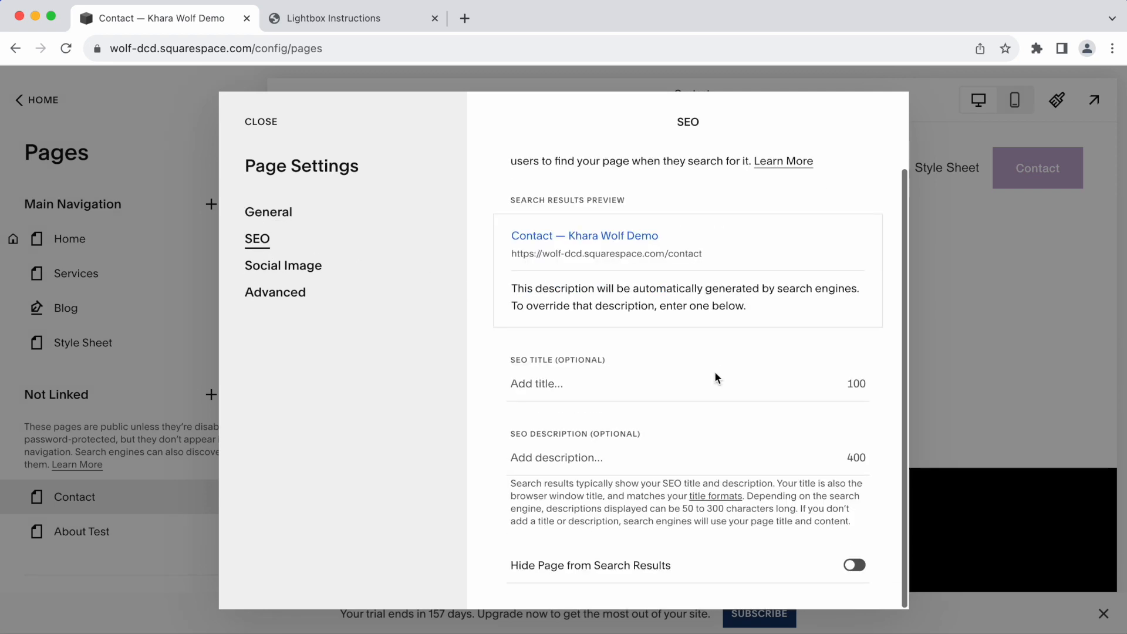
{"action": "left_click", "coordinate": [854, 565]}
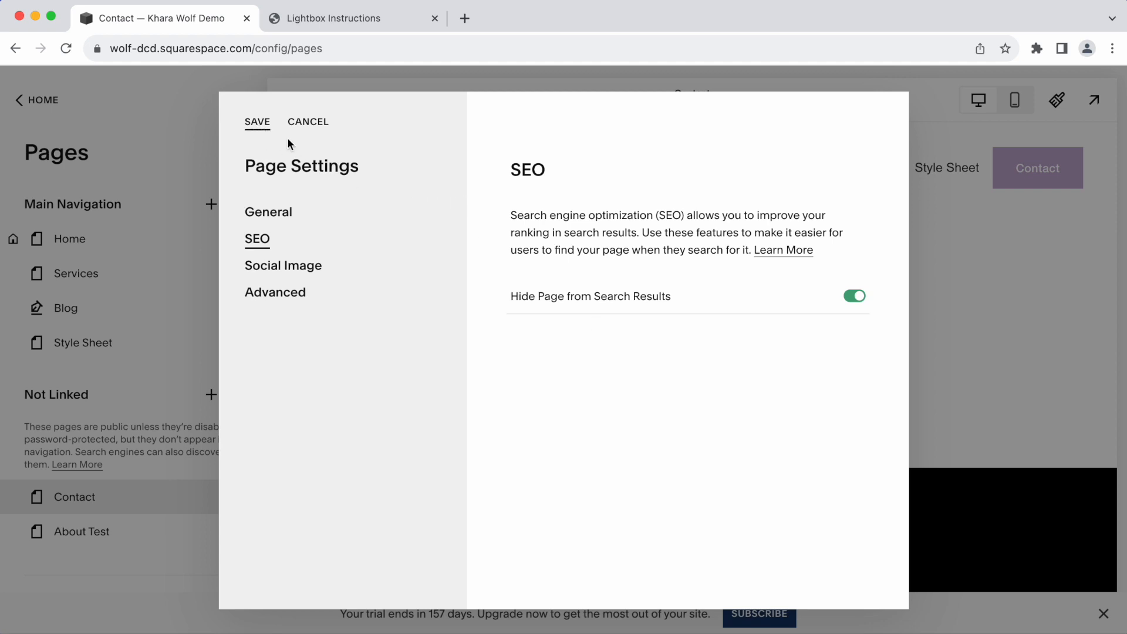
{"action": "left_click", "coordinate": [256, 122]}
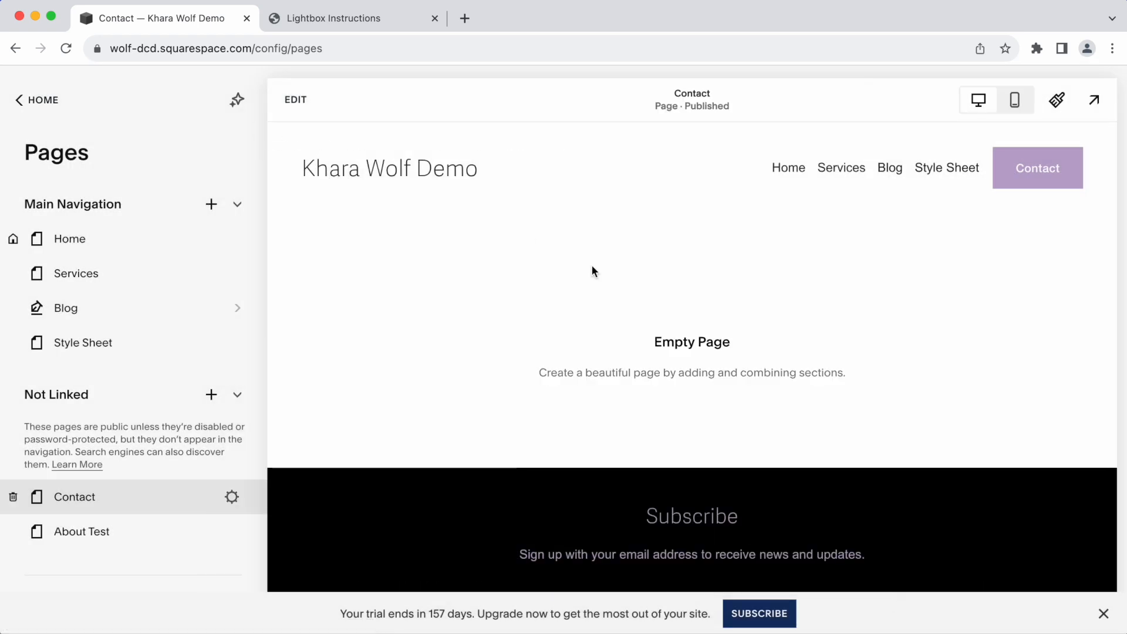
Edit the Contact page and add the Contact section layout with "Contact us." details beside a name, email and message form.
{"action": "left_click", "coordinate": [298, 103]}
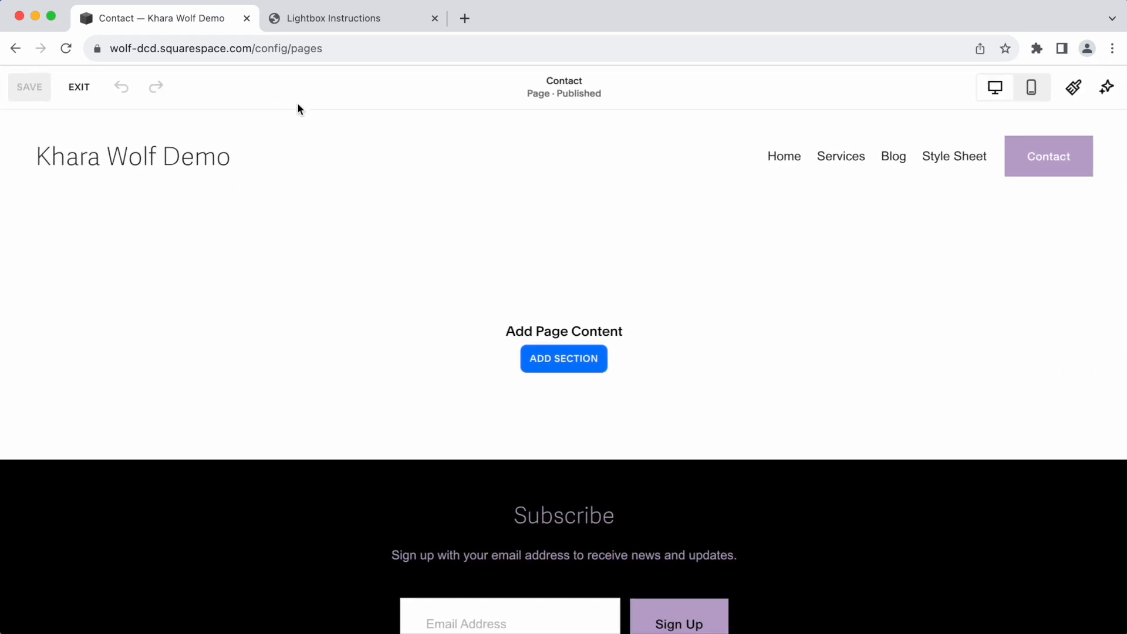
{"action": "left_click", "coordinate": [565, 373]}
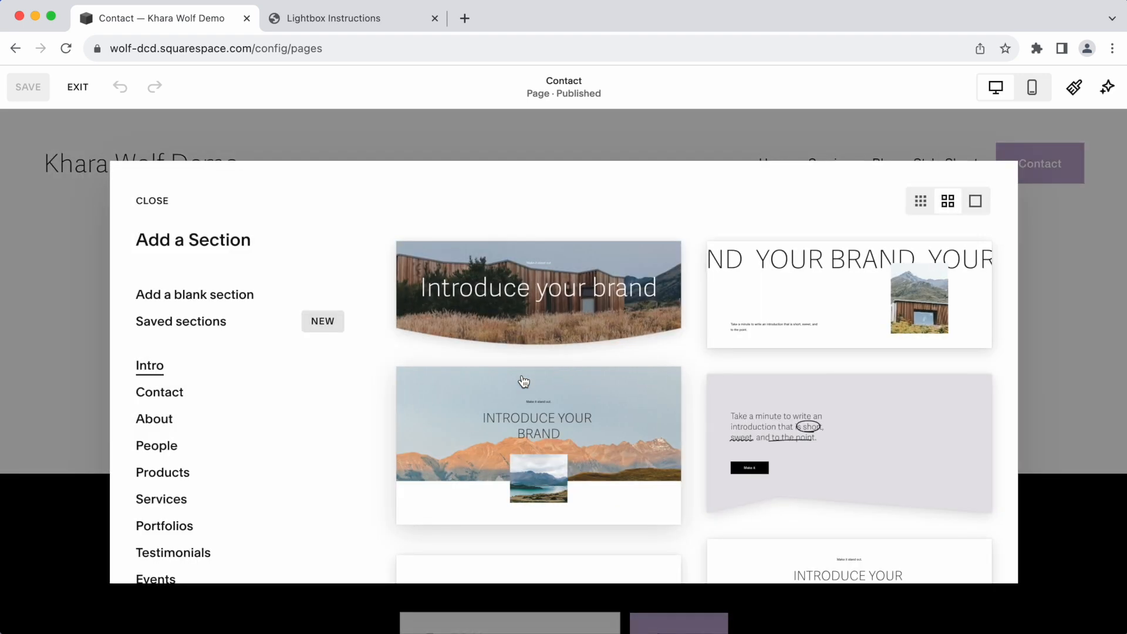
{"action": "left_click", "coordinate": [170, 392]}
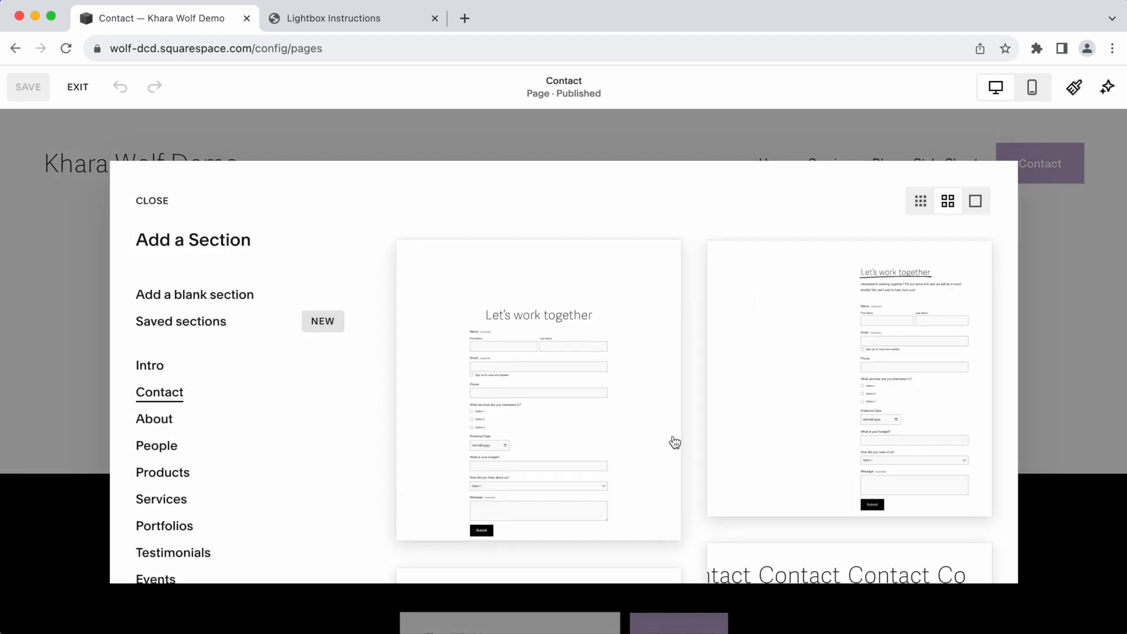
{"action": "scroll", "coordinate": [673, 444], "scroll_direction": "down", "scroll_amount": 10}
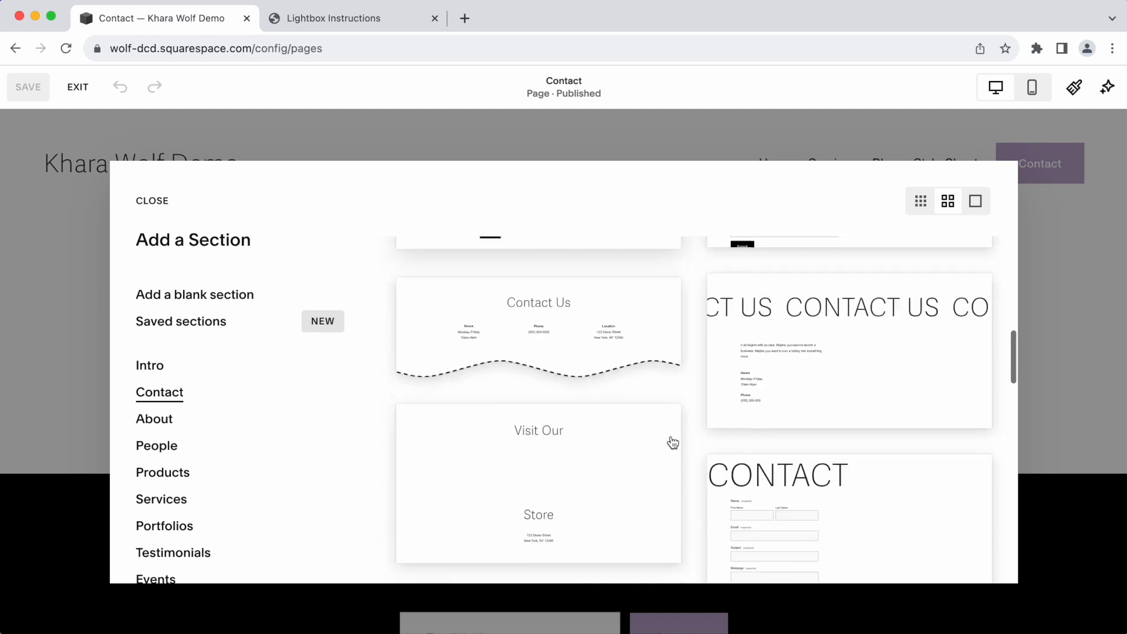
{"action": "scroll", "coordinate": [673, 443], "scroll_direction": "down", "scroll_amount": 8}
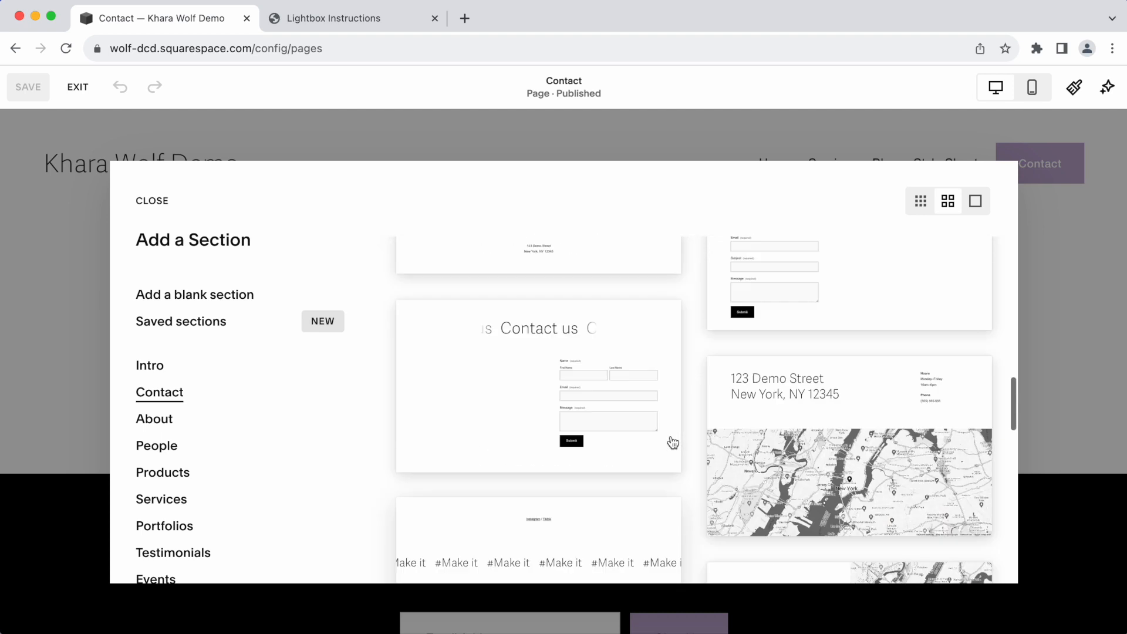
{"action": "scroll", "coordinate": [673, 443], "scroll_direction": "down", "scroll_amount": 4}
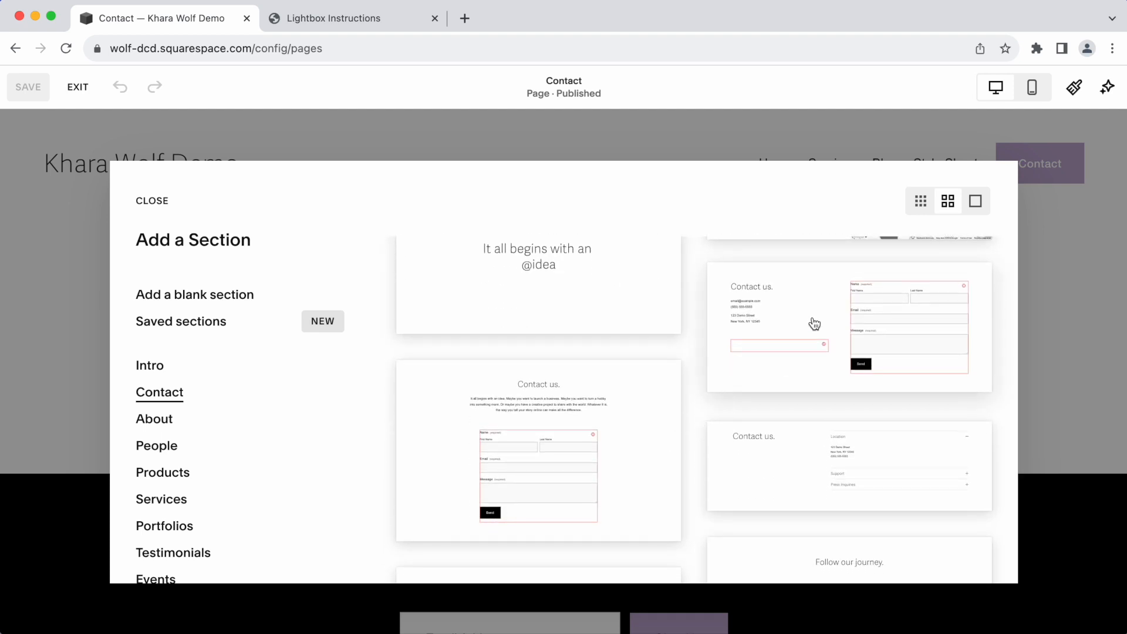
{"action": "scroll", "coordinate": [741, 396], "scroll_direction": "up", "scroll_amount": 10}
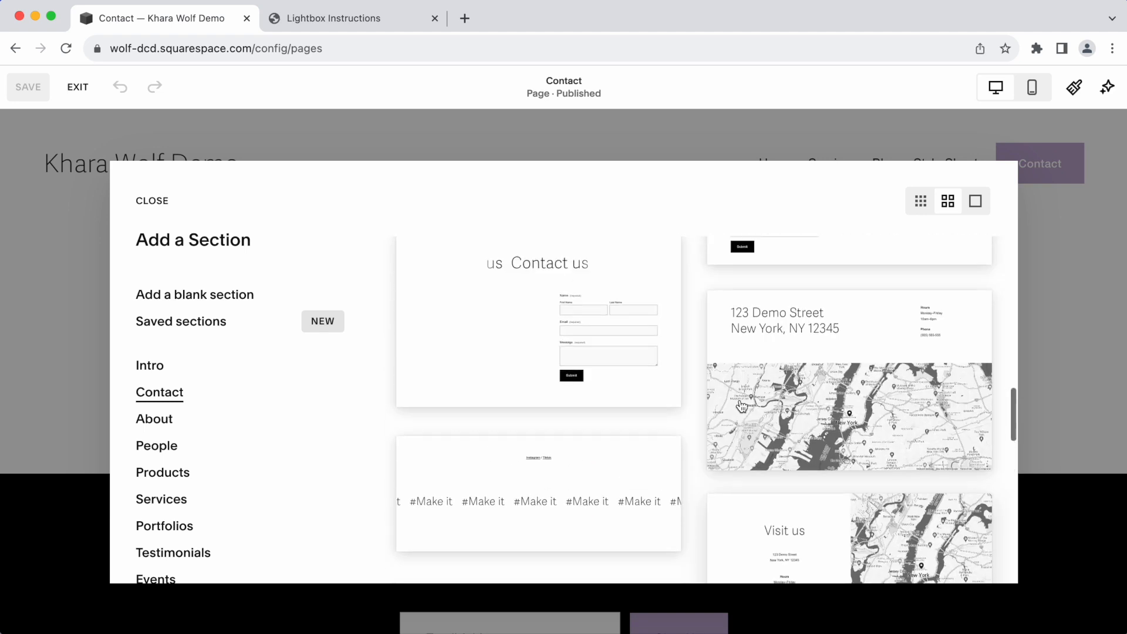
{"action": "scroll", "coordinate": [773, 411], "scroll_direction": "up", "scroll_amount": 5}
{"action": "scroll", "coordinate": [772, 411], "scroll_direction": "down", "scroll_amount": 10}
{"action": "scroll", "coordinate": [773, 411], "scroll_direction": "down", "scroll_amount": 10}
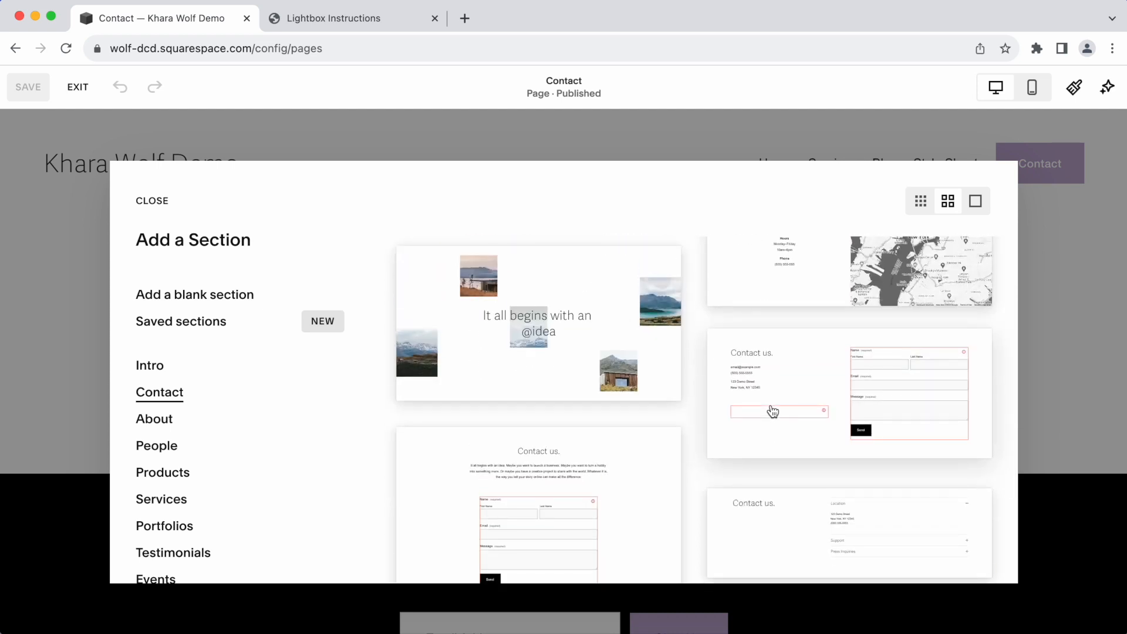
{"action": "left_click", "coordinate": [825, 382]}
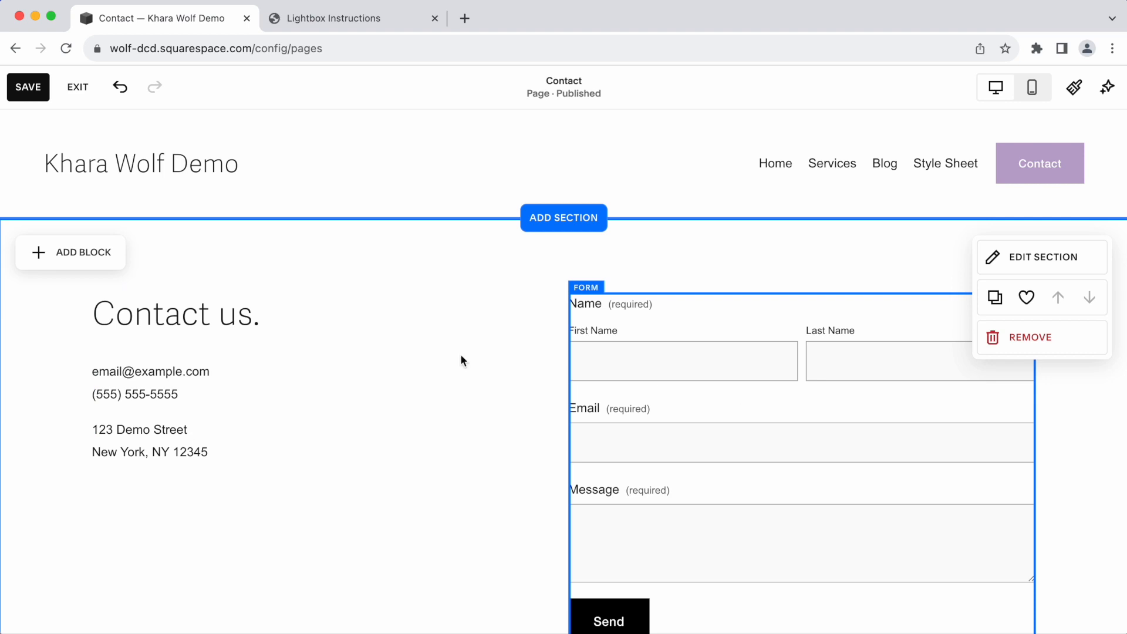
Delete the "Contact us." text block and the social icons block from the new section.
{"action": "left_click", "coordinate": [210, 374]}
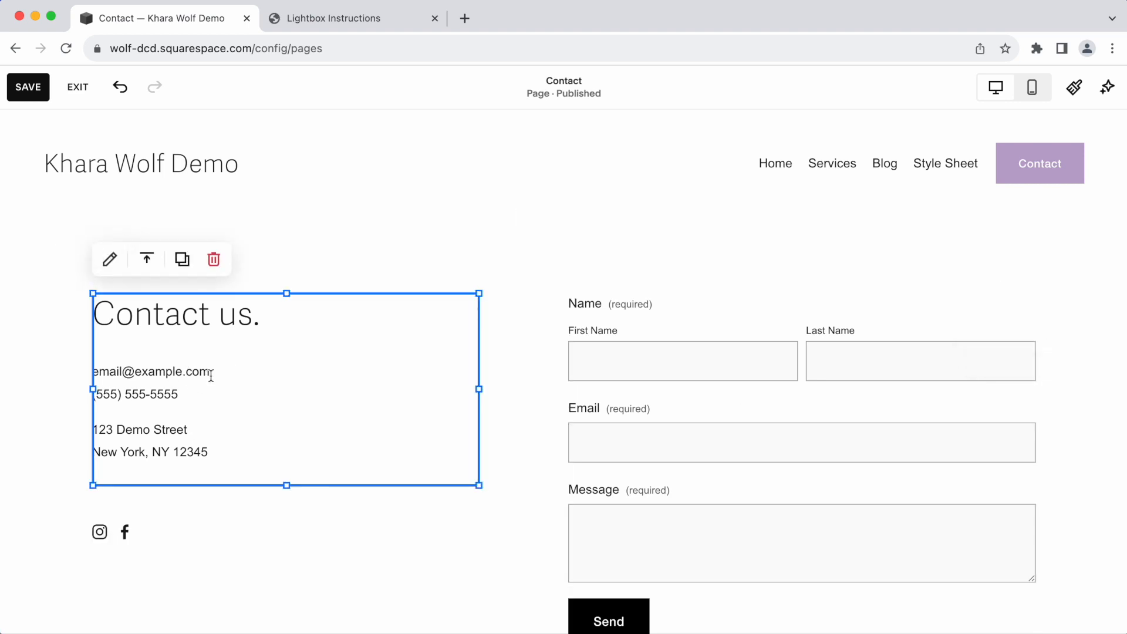
{"action": "key", "text": "BackSpace"}
{"action": "left_click", "coordinate": [129, 534]}
{"action": "key", "text": "BackSpace"}
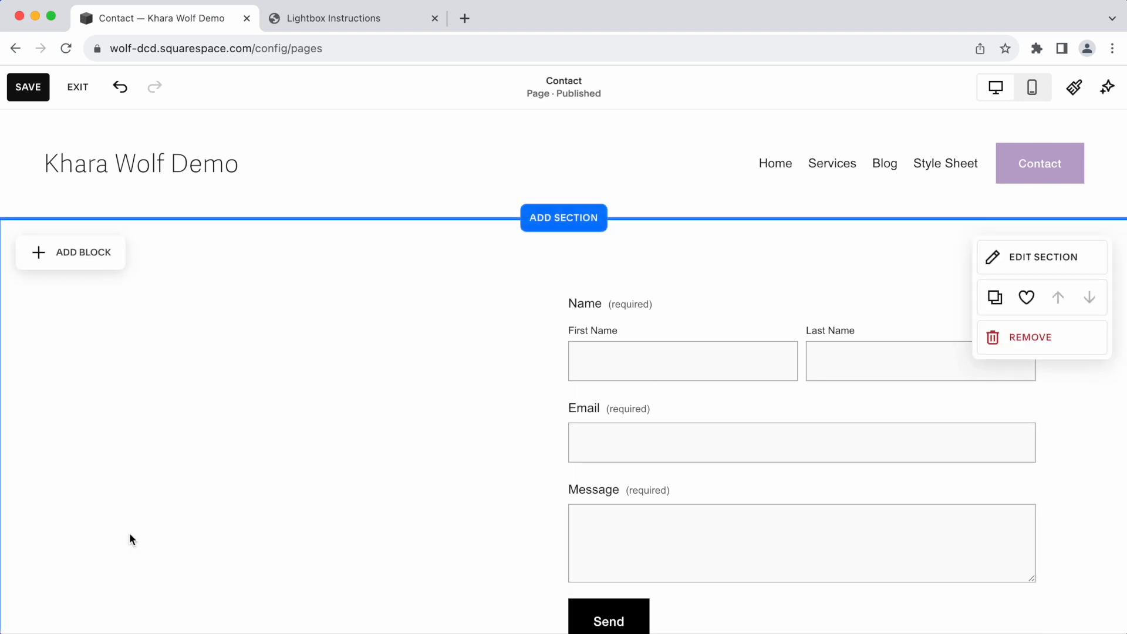
Widen the form block across the section, leaving one grid column free on each side.
{"action": "left_click", "coordinate": [677, 381]}
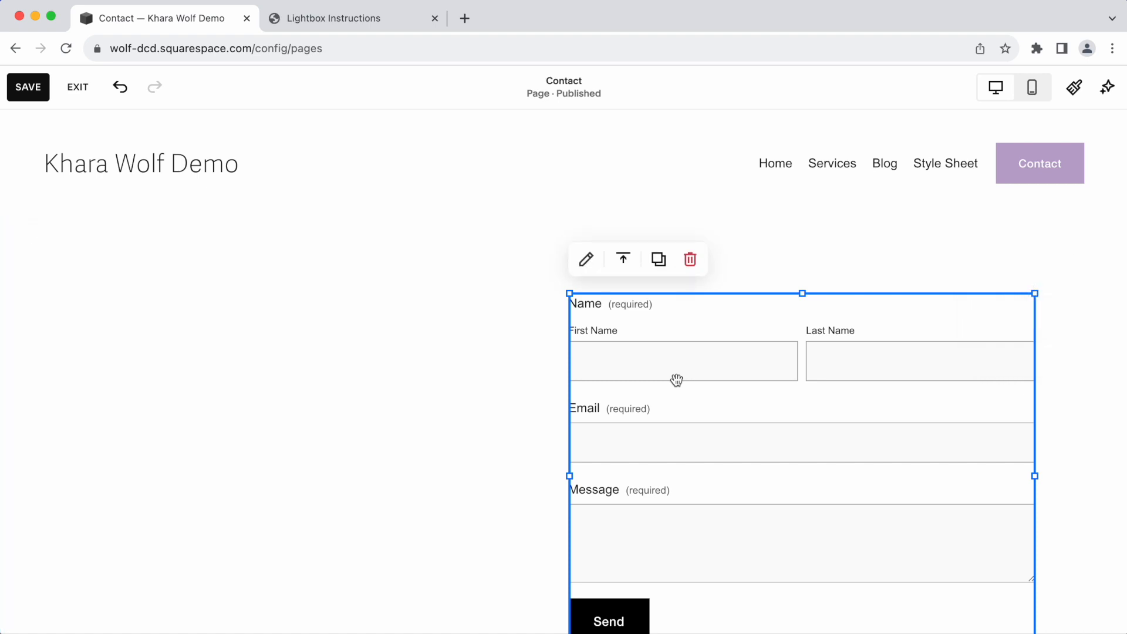
{"action": "left_click_drag", "start_coordinate": [677, 381], "coordinate": [676, 380]}
{"action": "left_click_drag", "start_coordinate": [572, 479], "coordinate": [134, 476]}
{"action": "left_click_drag", "start_coordinate": [585, 295], "coordinate": [572, 401]}
{"action": "left_click_drag", "start_coordinate": [1035, 504], "coordinate": [995, 504]}
{"action": "left_click_drag", "start_coordinate": [89, 506], "coordinate": [133, 505]}
Adjust the form block's height and reduce the empty grid rows beneath the form in its section.
{"action": "scroll", "coordinate": [453, 465], "scroll_direction": "down", "scroll_amount": 5}
{"action": "left_click_drag", "start_coordinate": [564, 388], "coordinate": [531, 324]}
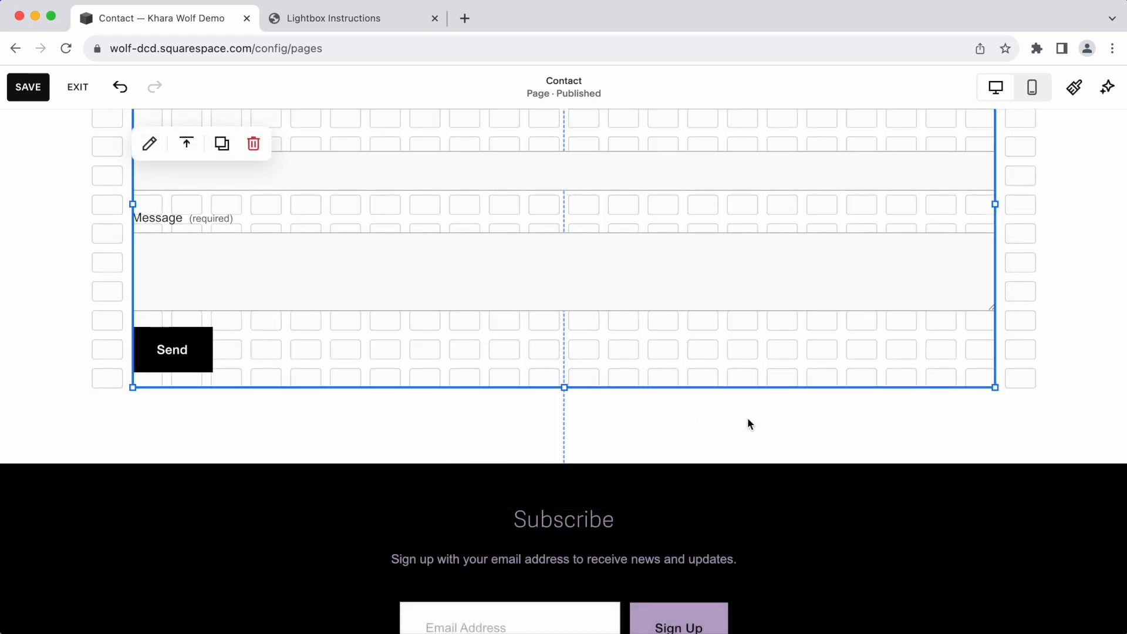
{"action": "scroll", "coordinate": [932, 420], "scroll_direction": "up", "scroll_amount": 2}
{"action": "left_click_drag", "start_coordinate": [913, 388], "coordinate": [875, 377]}
{"action": "scroll", "coordinate": [908, 418], "scroll_direction": "up", "scroll_amount": 3}
{"action": "scroll", "coordinate": [875, 378], "scroll_direction": "down", "scroll_amount": 5}
{"action": "left_click", "coordinate": [903, 450]}
{"action": "left_click_drag", "start_coordinate": [933, 468], "coordinate": [923, 381]}
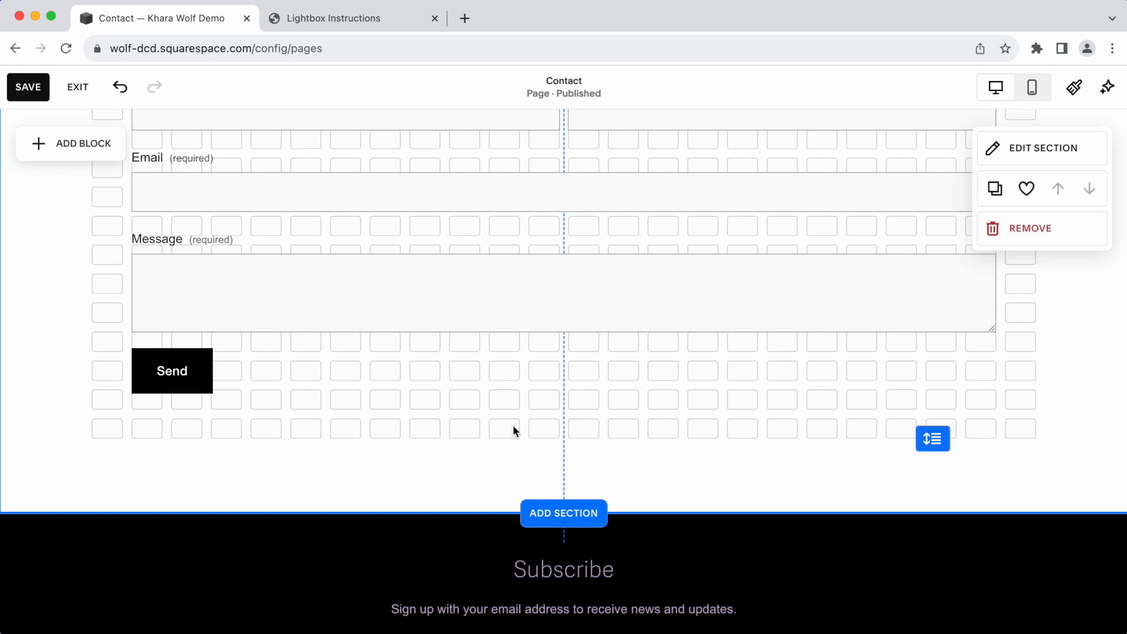
Apply the Light 2 color theme to the form section, save the page, exit editing and review it.
{"action": "left_click", "coordinate": [1065, 148]}
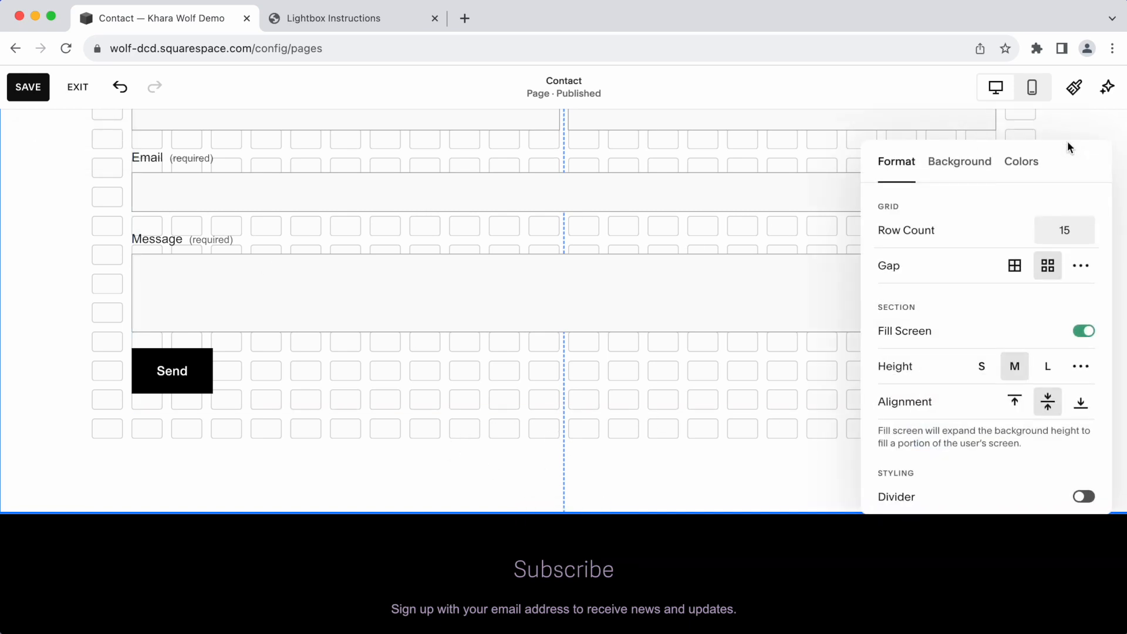
{"action": "left_click", "coordinate": [1020, 169]}
{"action": "left_click", "coordinate": [1015, 470]}
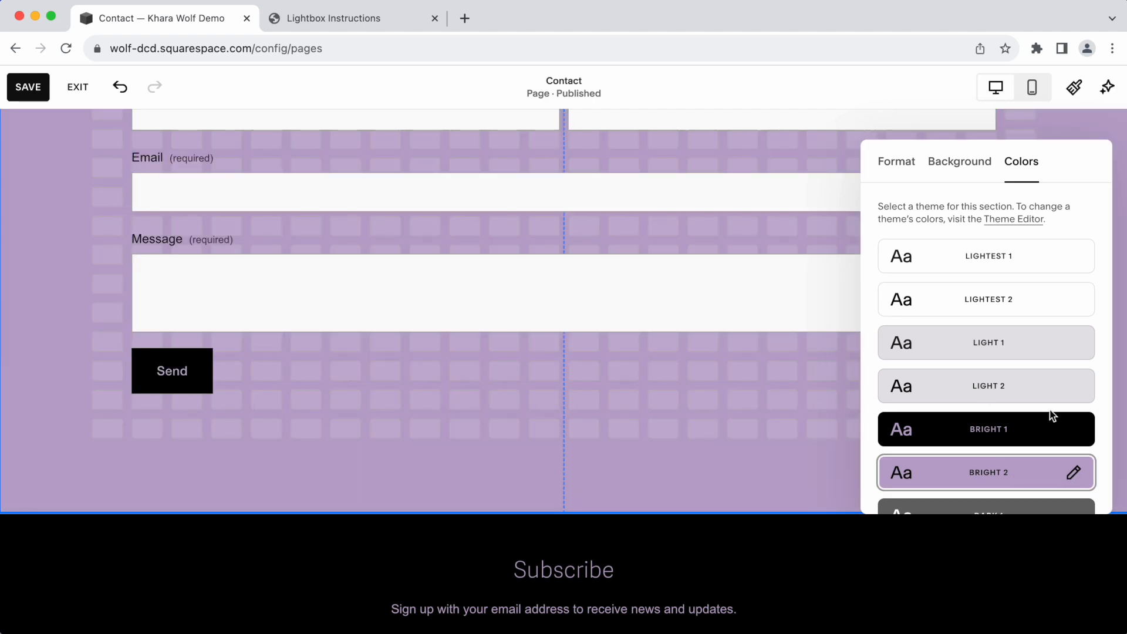
{"action": "left_click", "coordinate": [1034, 393]}
{"action": "scroll", "coordinate": [605, 328], "scroll_direction": "up", "scroll_amount": 5}
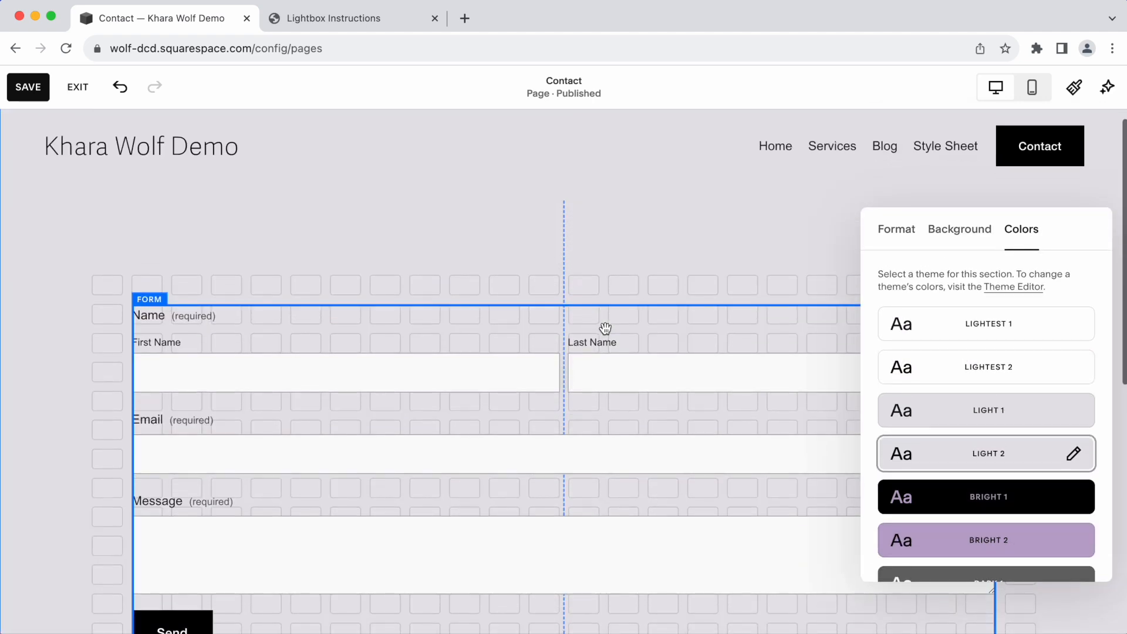
{"action": "left_click", "coordinate": [26, 87]}
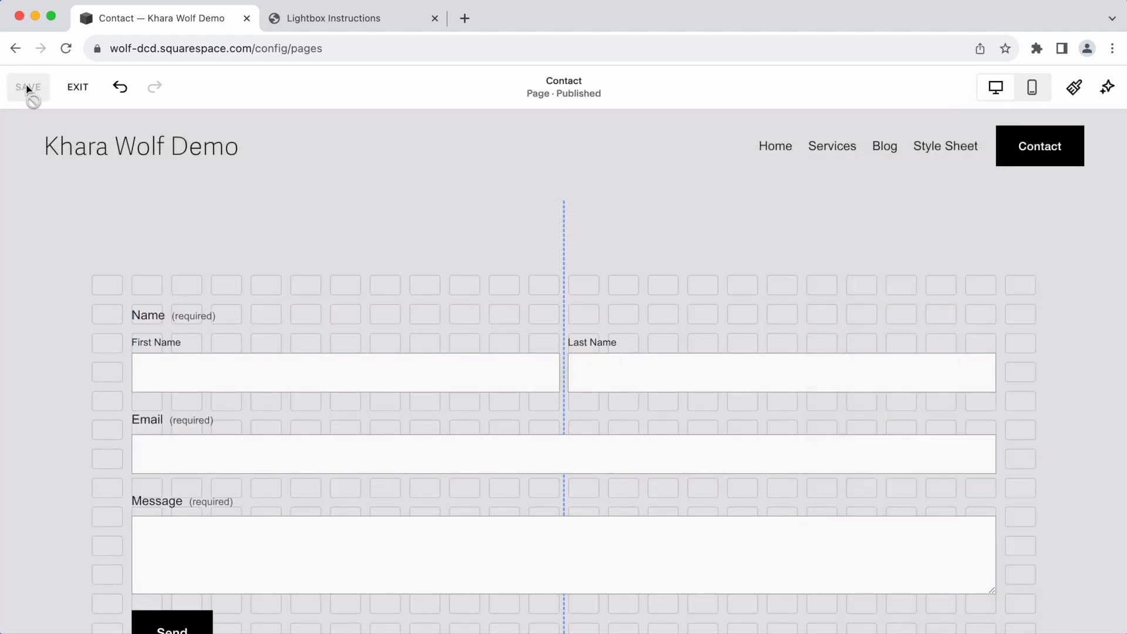
{"action": "left_click", "coordinate": [76, 90]}
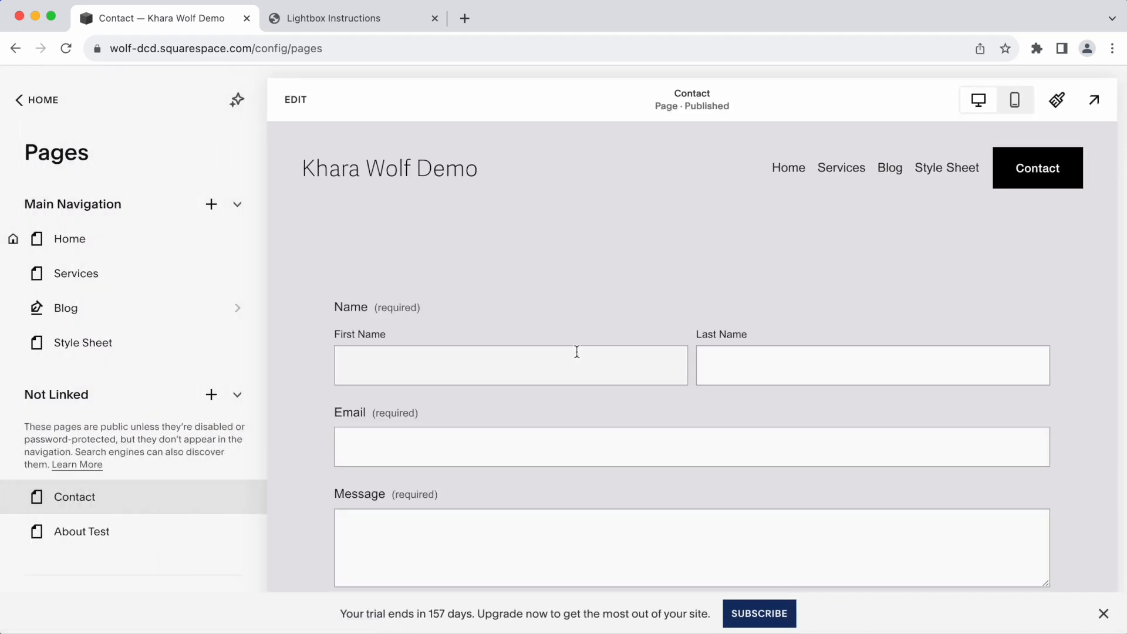
{"action": "scroll", "coordinate": [576, 352], "scroll_direction": "down", "scroll_amount": 5}
{"action": "scroll", "coordinate": [576, 351], "scroll_direction": "up", "scroll_amount": 5}
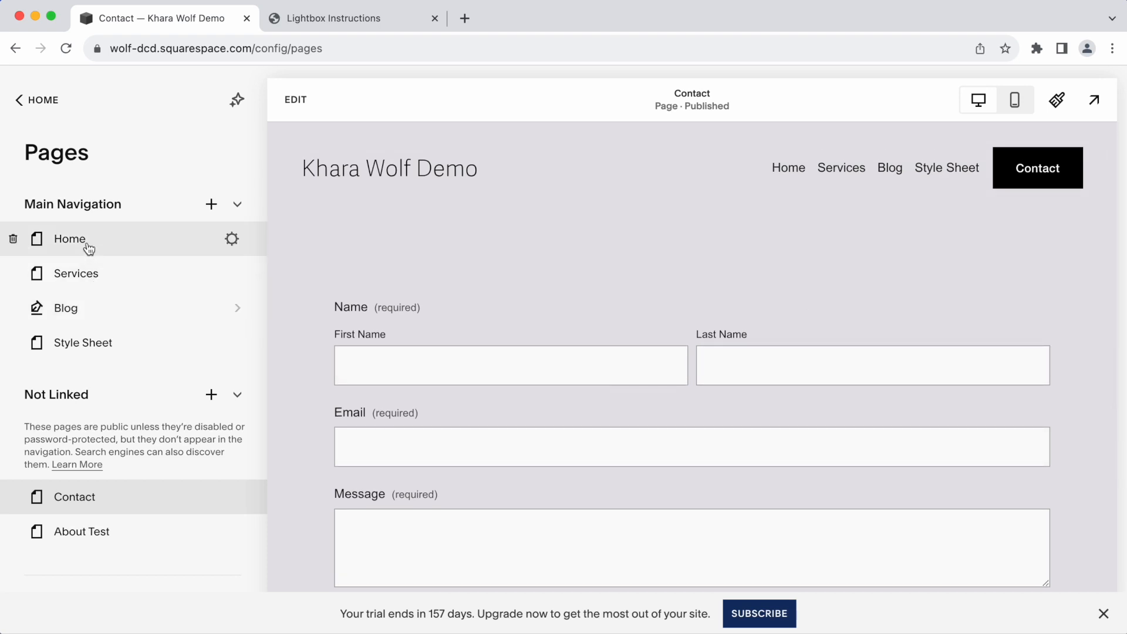
Edit the site header, open its element settings, switch the header button off and on again, and select its label text.
{"action": "left_click", "coordinate": [303, 103]}
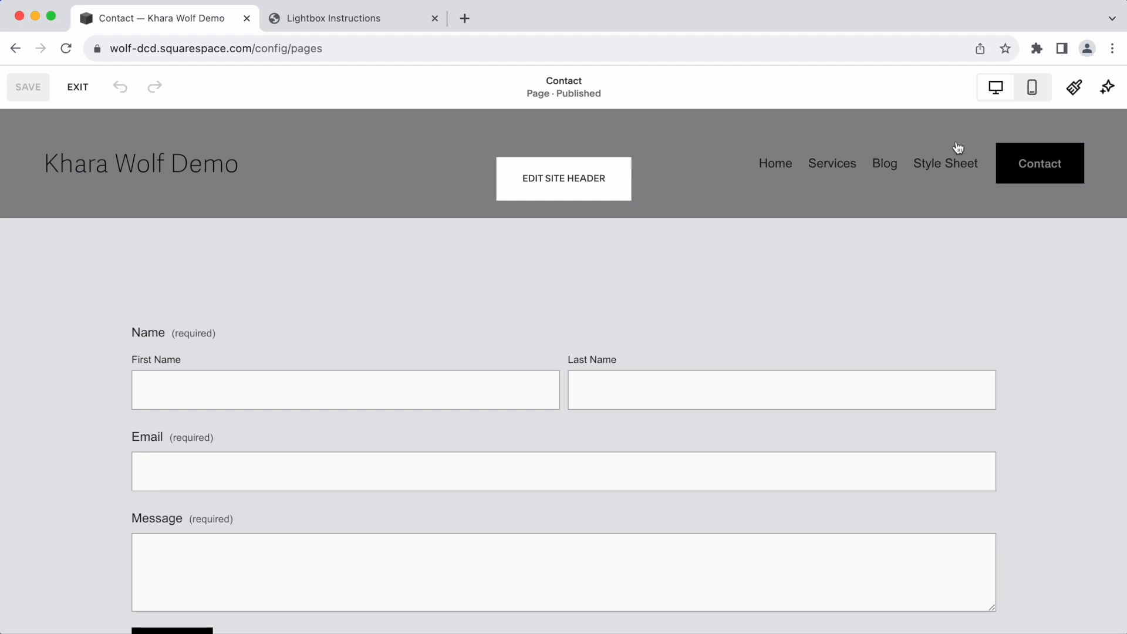
{"action": "left_click", "coordinate": [534, 180]}
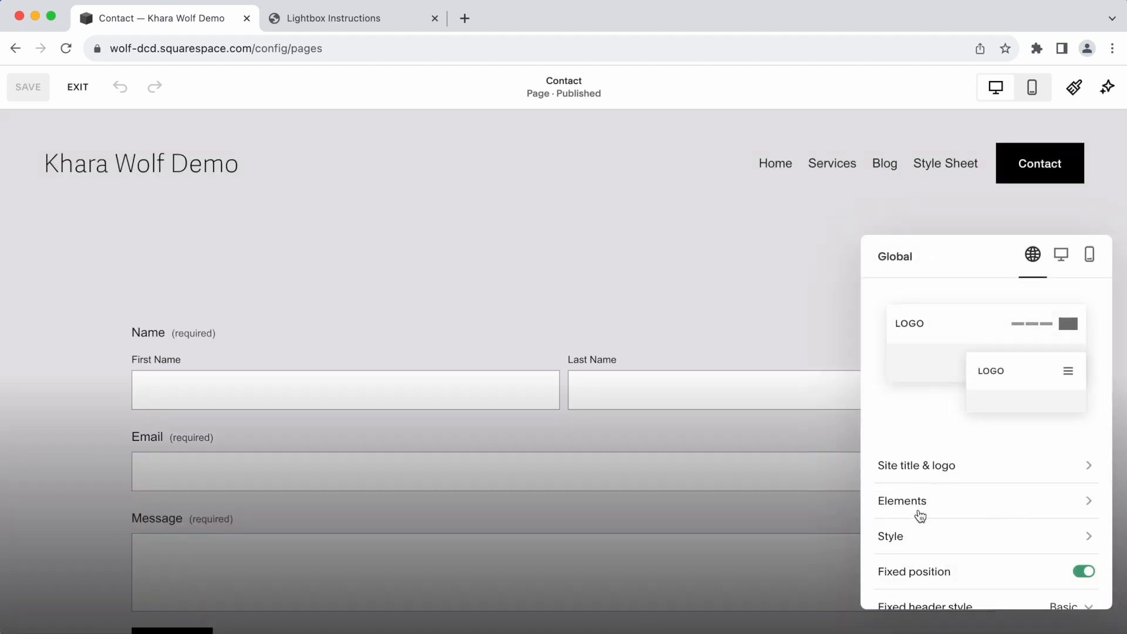
{"action": "left_click", "coordinate": [923, 502]}
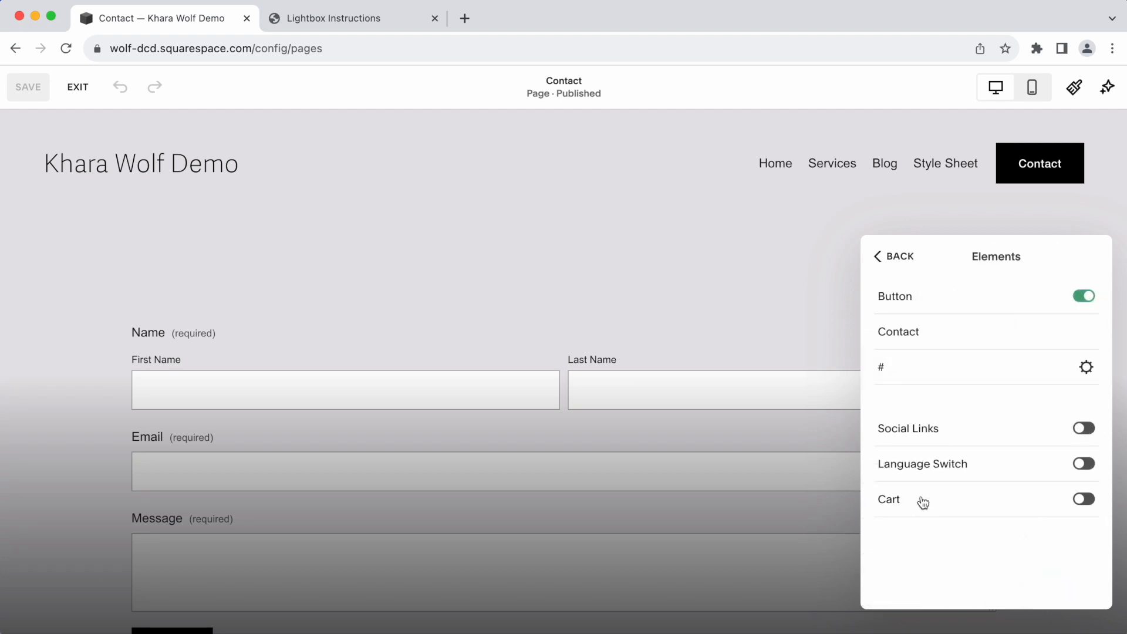
{"action": "left_click", "coordinate": [1083, 297]}
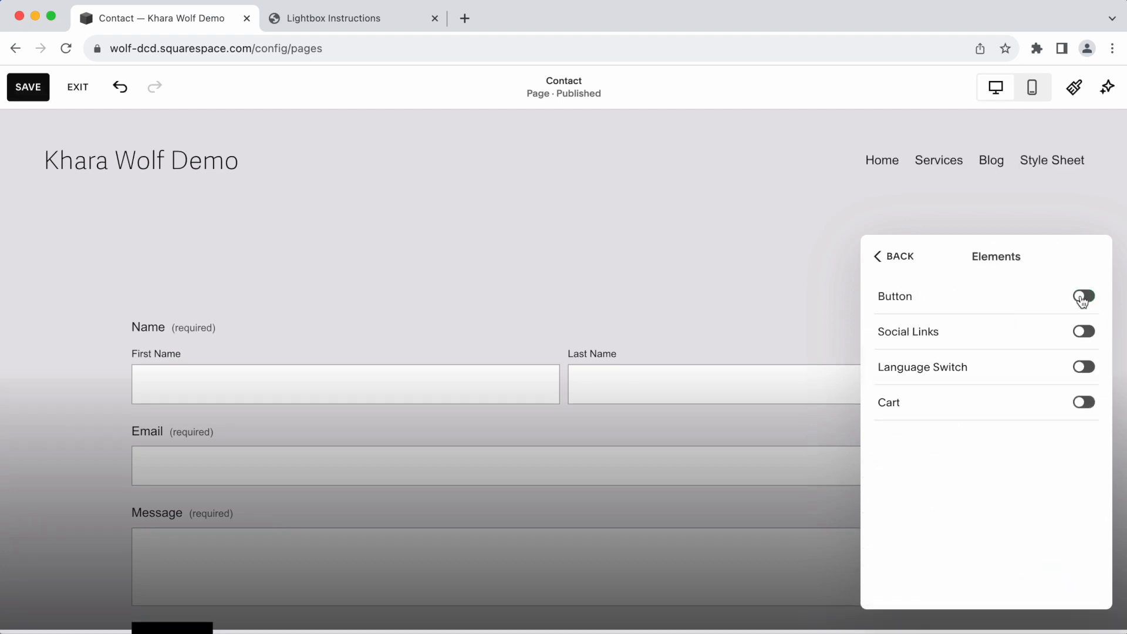
{"action": "left_click", "coordinate": [1083, 297]}
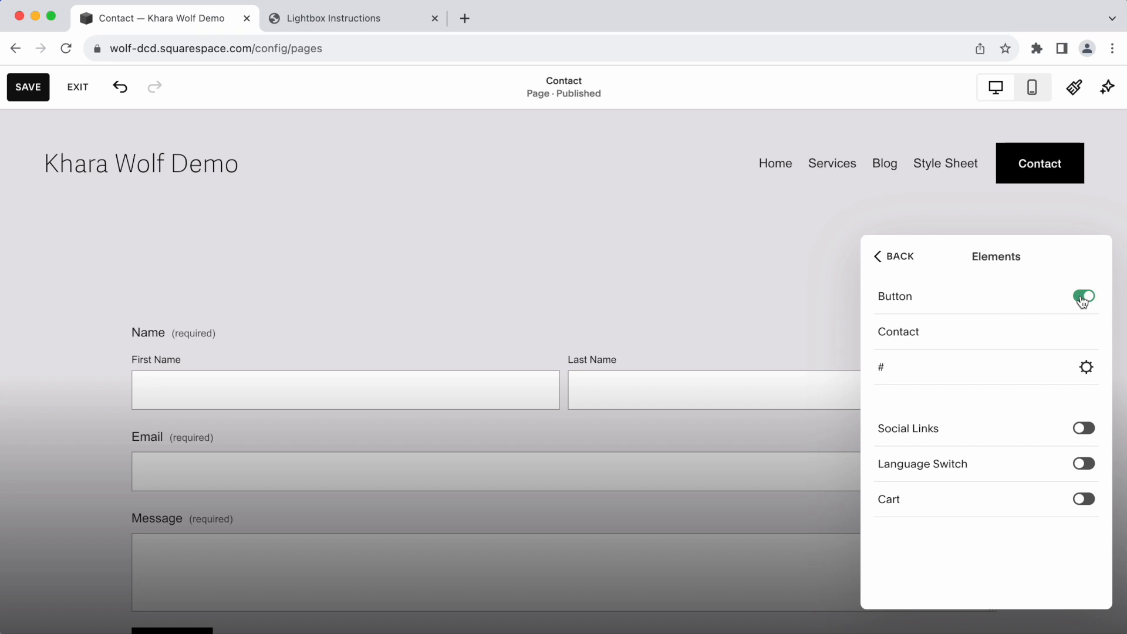
{"action": "left_click", "coordinate": [922, 330]}
{"action": "left_click_drag", "start_coordinate": [919, 332], "coordinate": [863, 336]}
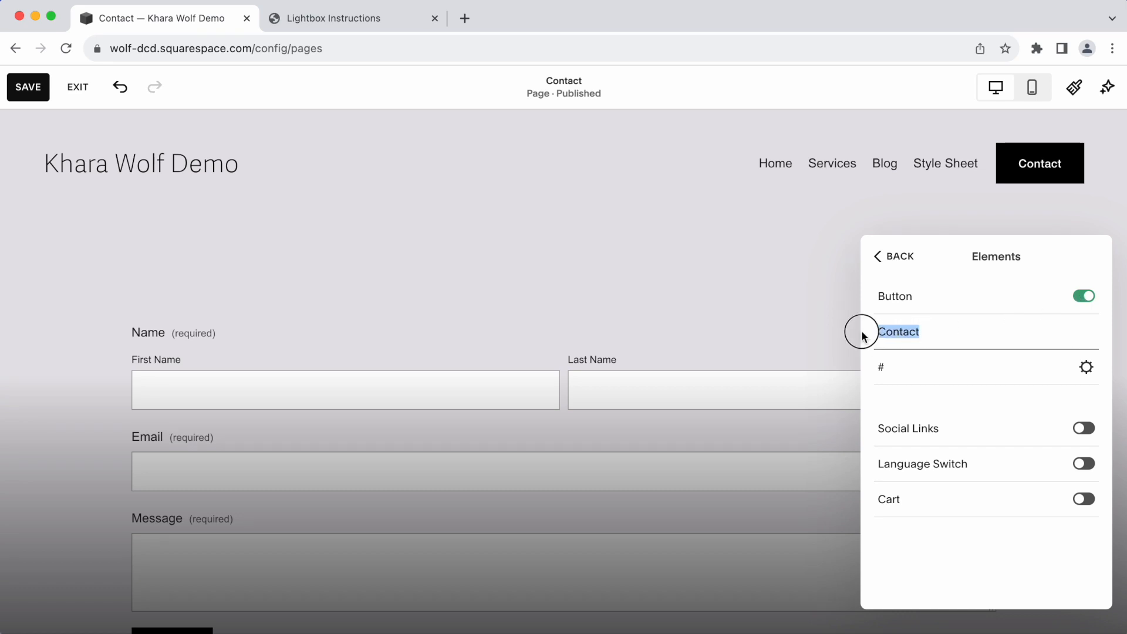
Find the URL format for a page source in the Lightbox instructions and copy "#lightbox_page-url".
{"action": "left_click", "coordinate": [375, 18]}
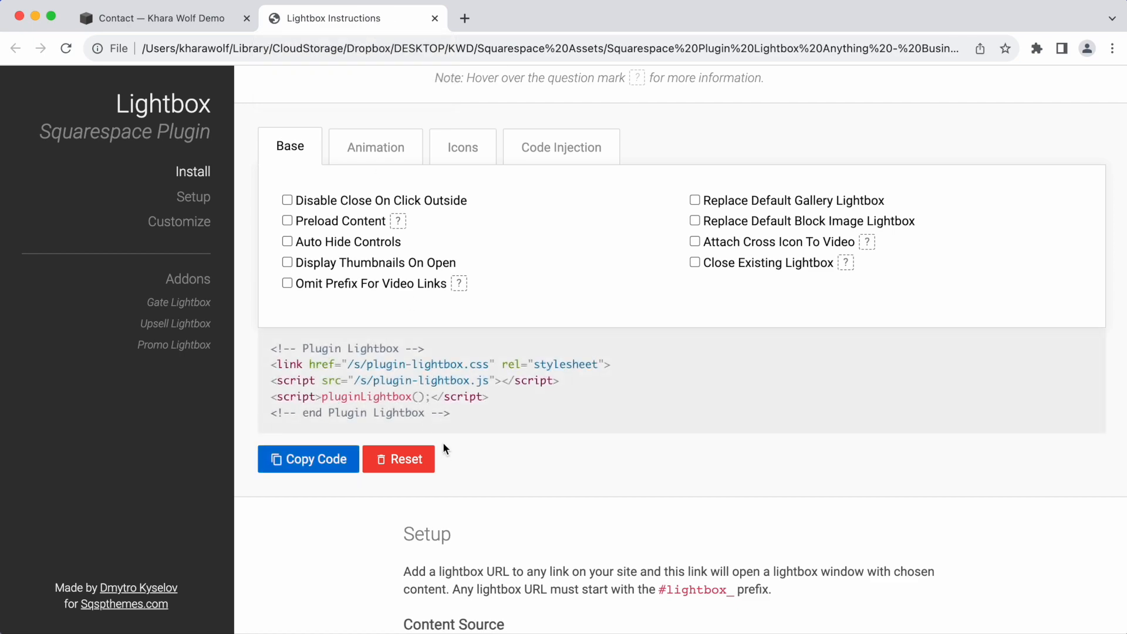
{"action": "scroll", "coordinate": [553, 455], "scroll_direction": "up", "scroll_amount": 2}
{"action": "scroll", "coordinate": [552, 452], "scroll_direction": "down", "scroll_amount": 7}
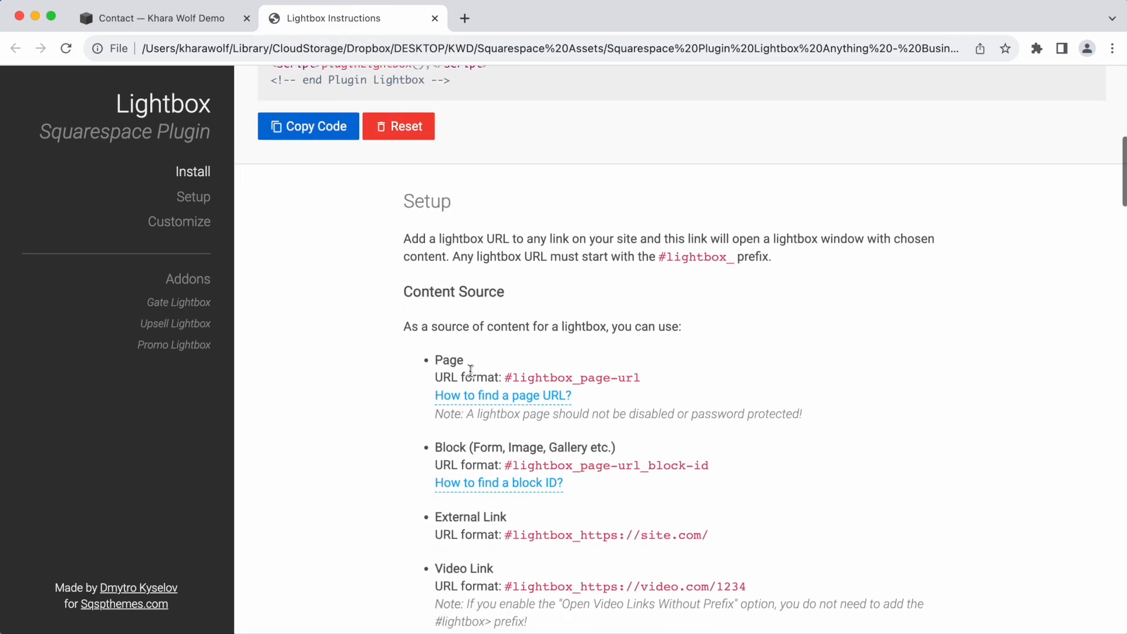
{"action": "double_click", "coordinate": [437, 361]}
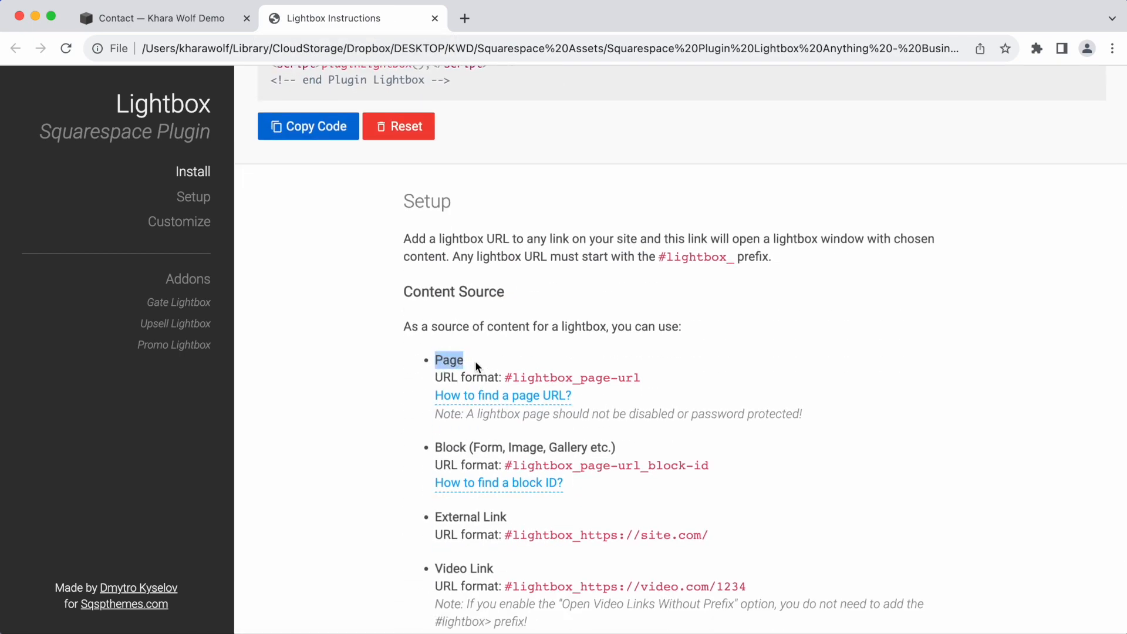
{"action": "left_click_drag", "start_coordinate": [644, 380], "coordinate": [507, 379]}
{"action": "key", "text": "super+c"}
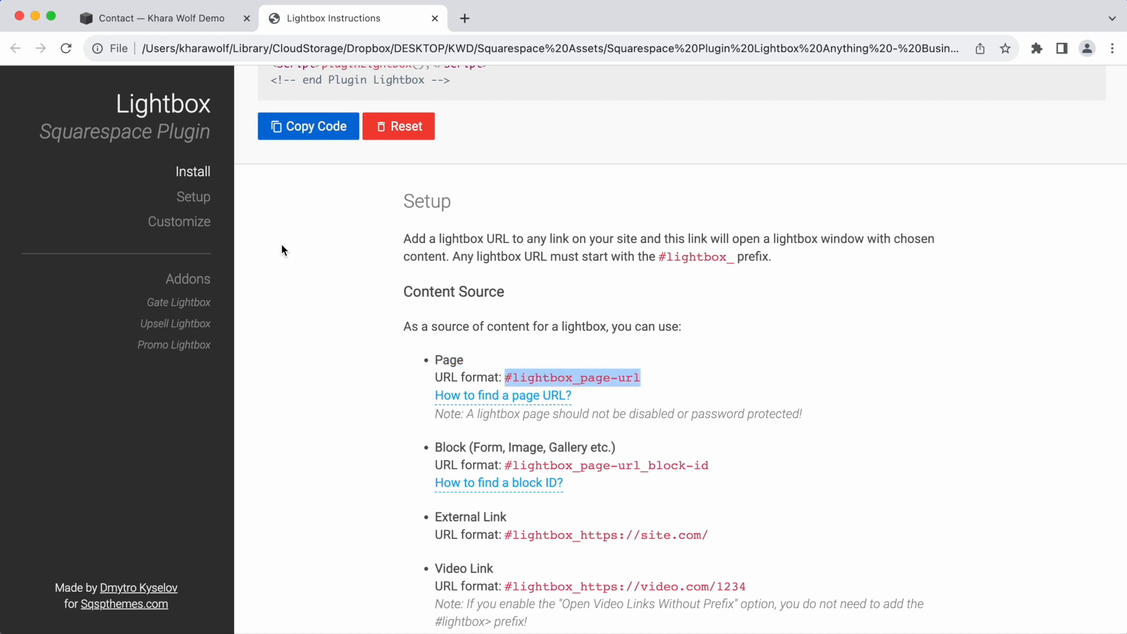
Set the Contact header button's link to #lightbox_contact.
{"action": "left_click", "coordinate": [162, 22]}
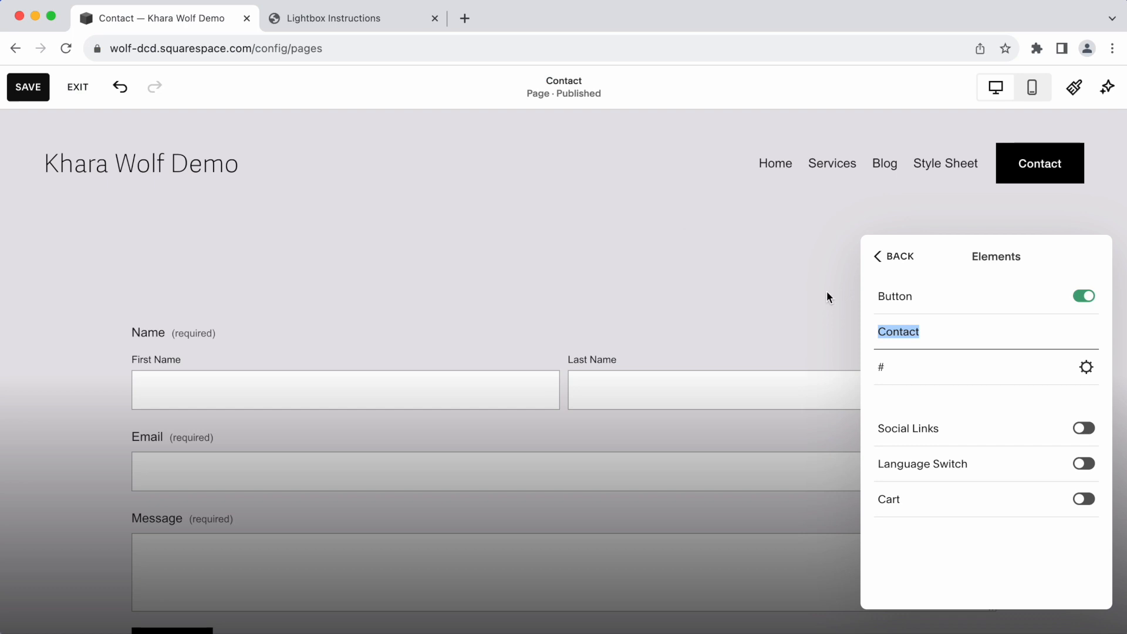
{"action": "left_click", "coordinate": [960, 373]}
{"action": "key", "text": "BackSpace"}
{"action": "key", "text": "super+v"}
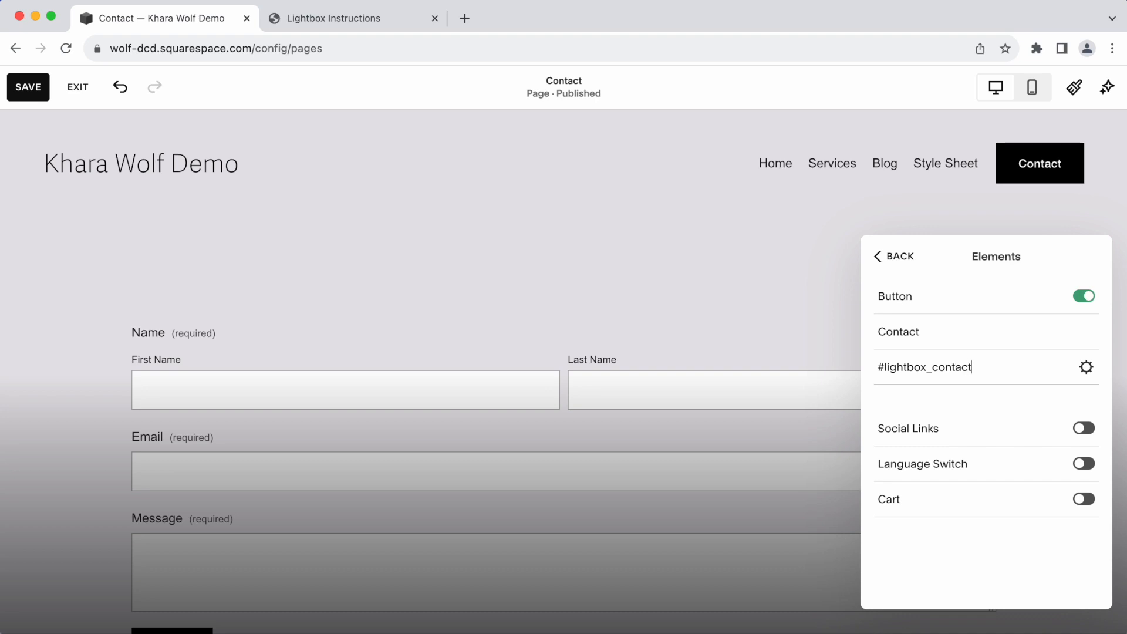
Save the header change, exit editing, and test the Contact button from the Home page.
{"action": "left_click", "coordinate": [883, 257]}
{"action": "left_click", "coordinate": [33, 94]}
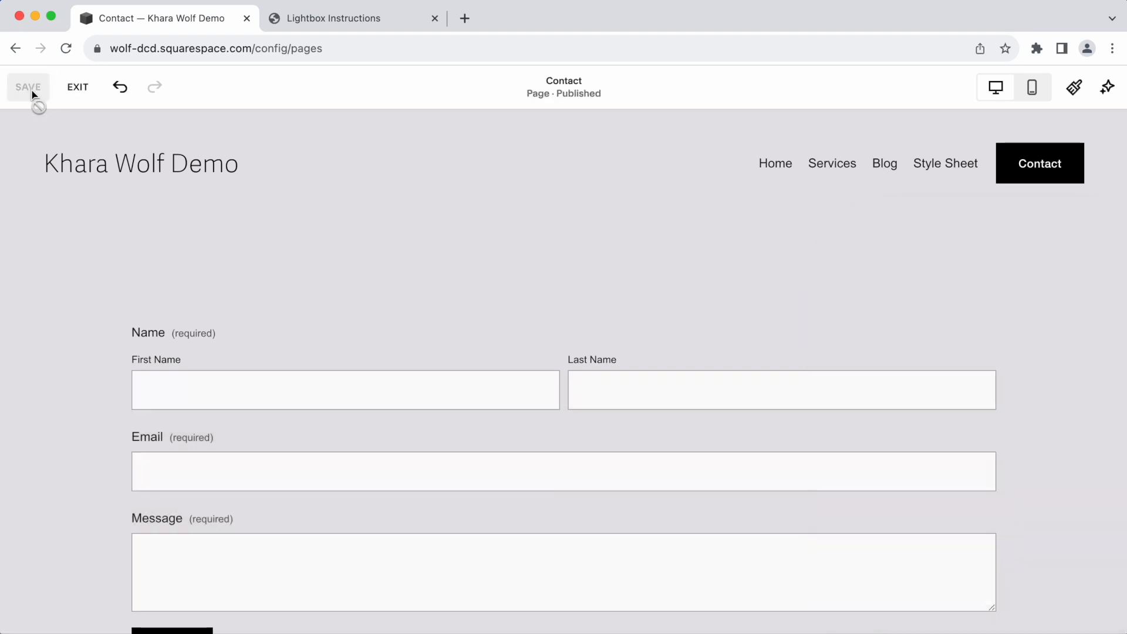
{"action": "left_click", "coordinate": [79, 92]}
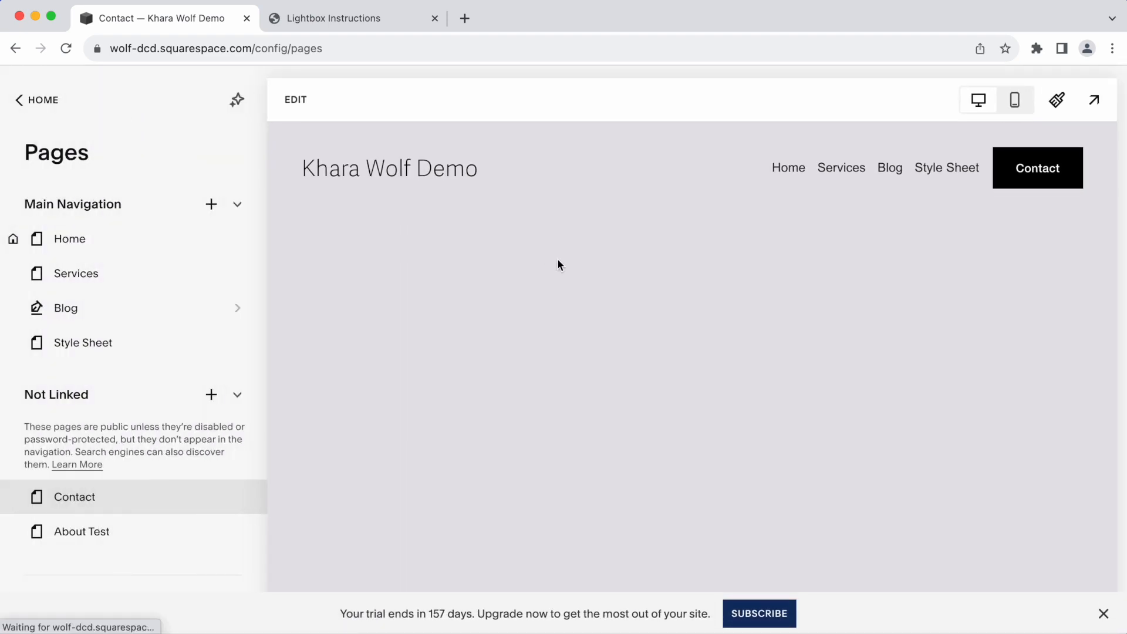
{"action": "left_click", "coordinate": [425, 172]}
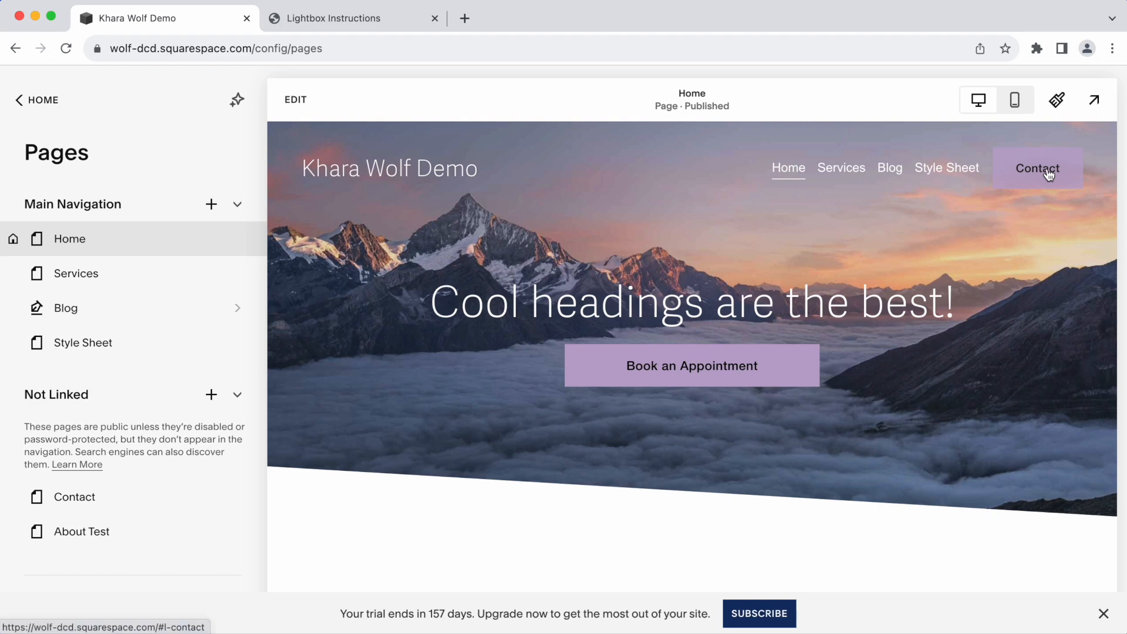
{"action": "left_click", "coordinate": [1049, 172]}
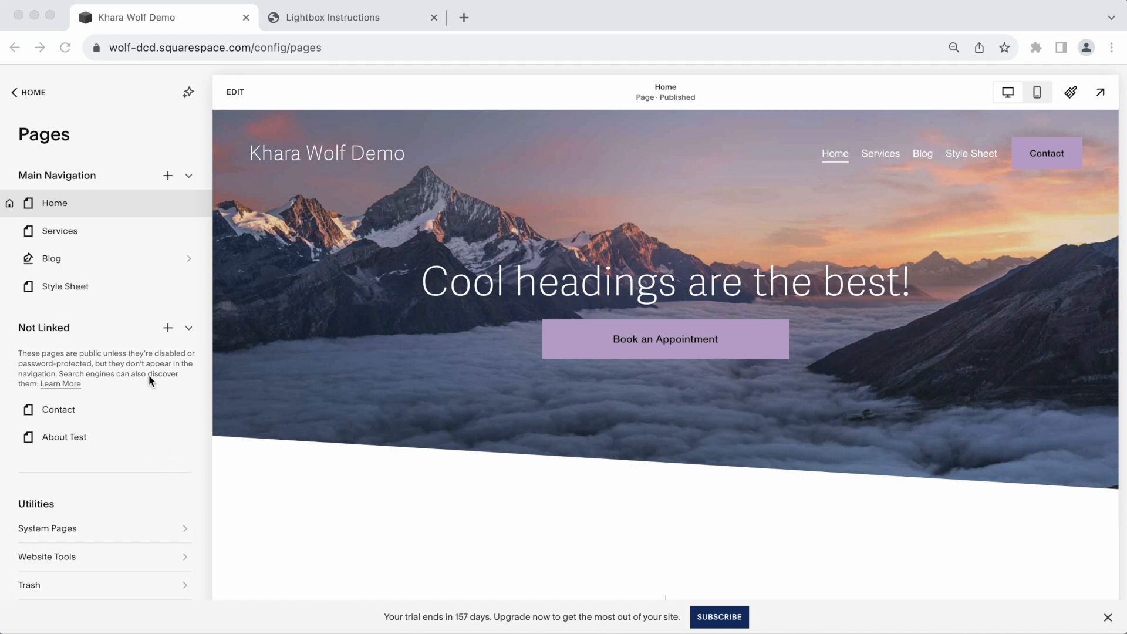
Create a blank page named "Book an Appointment" among the Not Linked pages.
{"action": "left_click", "coordinate": [168, 330]}
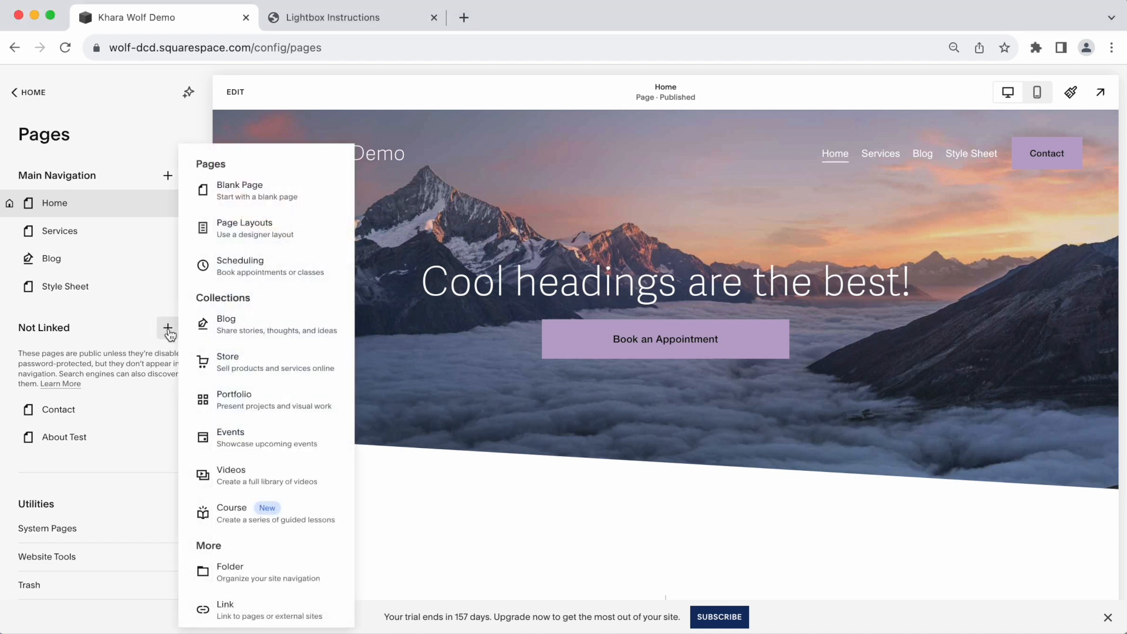
{"action": "left_click", "coordinate": [259, 195]}
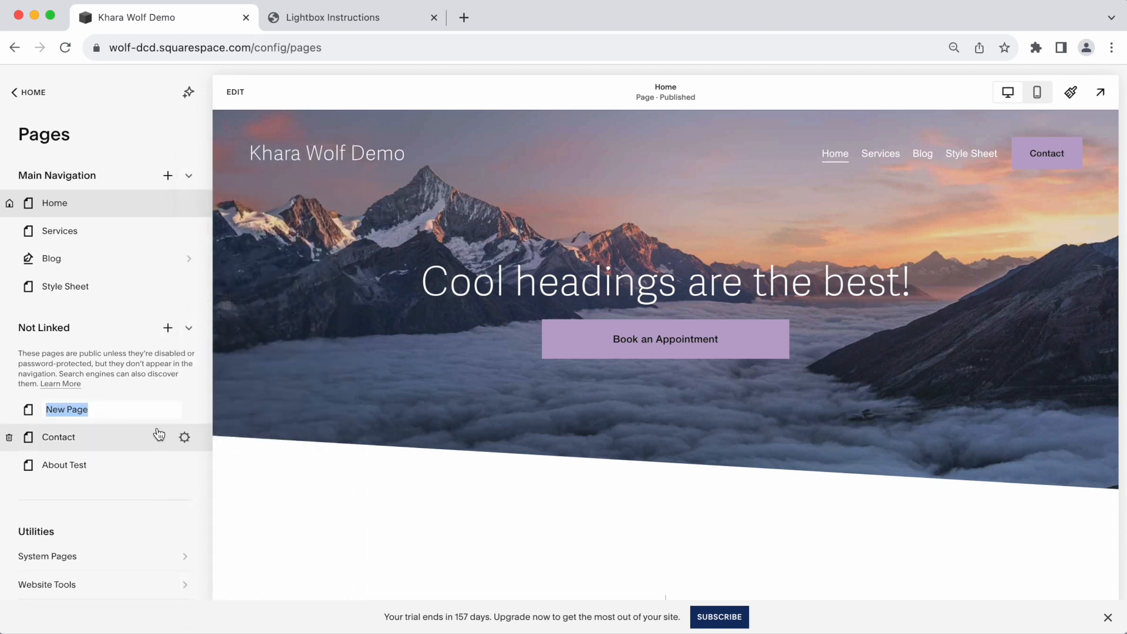
{"action": "type", "text": "Book an Appointment"}
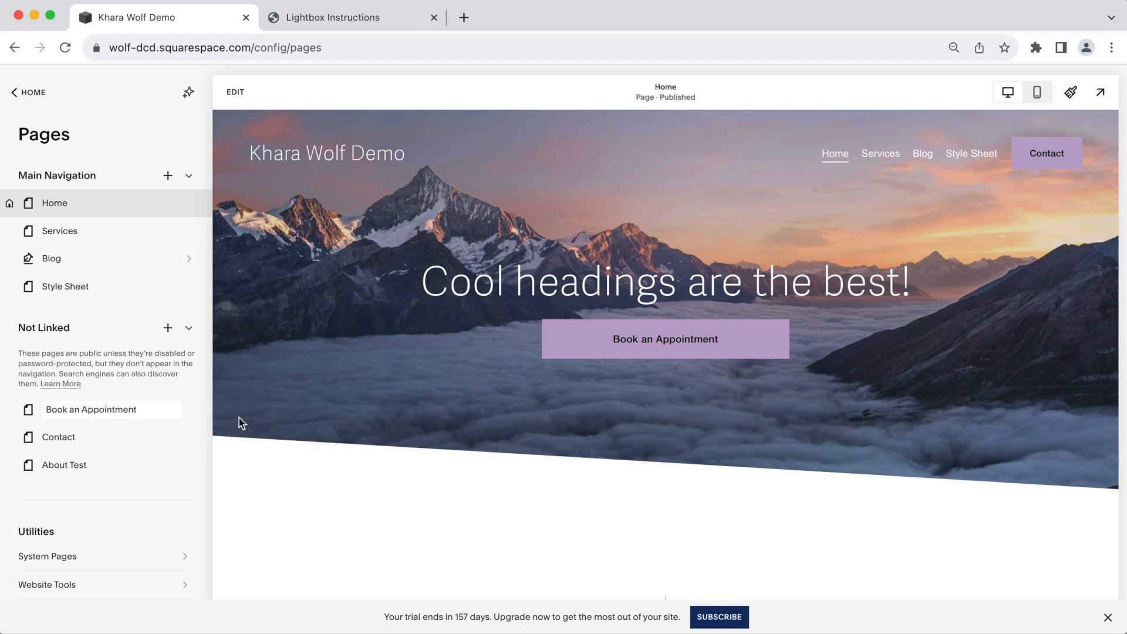
{"action": "key", "text": "Return"}
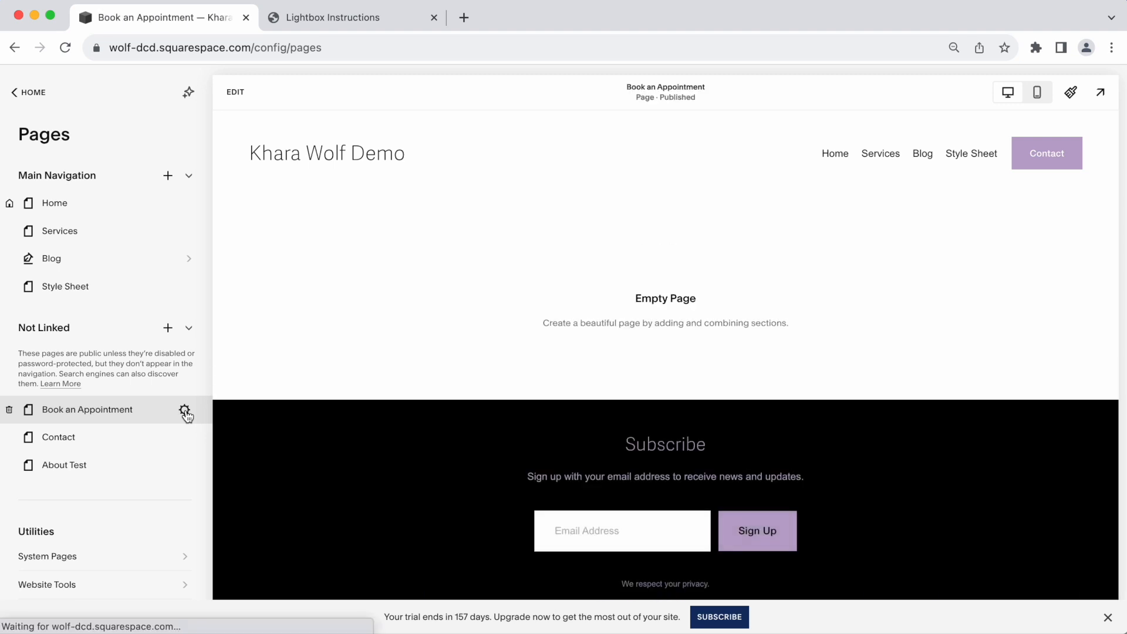
Hide the Book an Appointment page from search results in its SEO settings.
{"action": "left_click", "coordinate": [184, 410]}
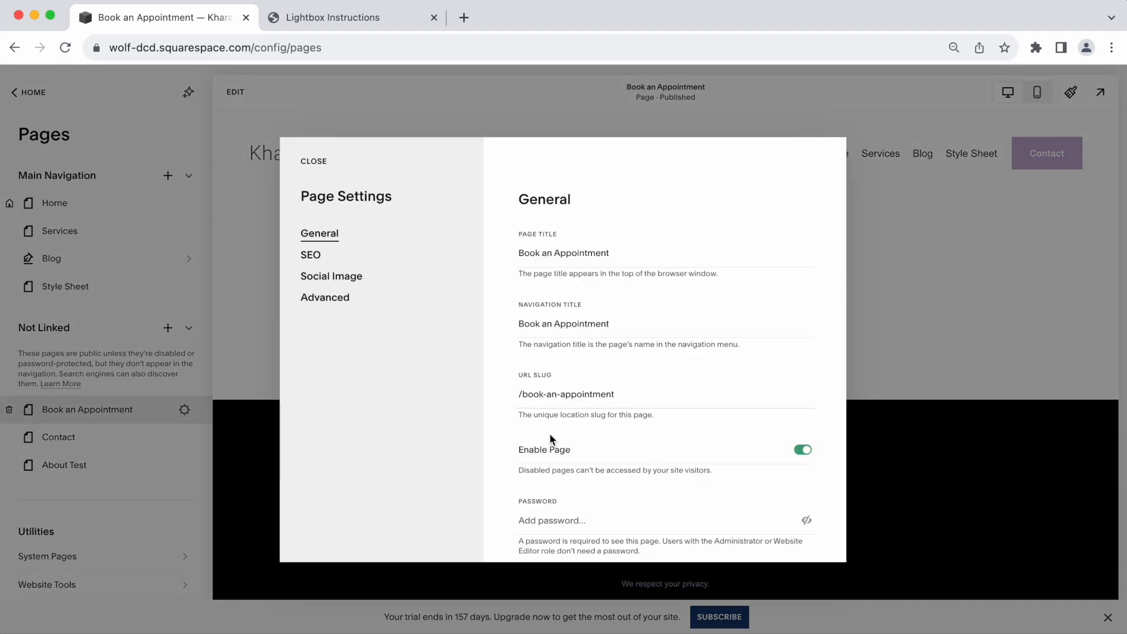
{"action": "left_click", "coordinate": [322, 258]}
{"action": "scroll", "coordinate": [675, 428], "scroll_direction": "down", "scroll_amount": 2}
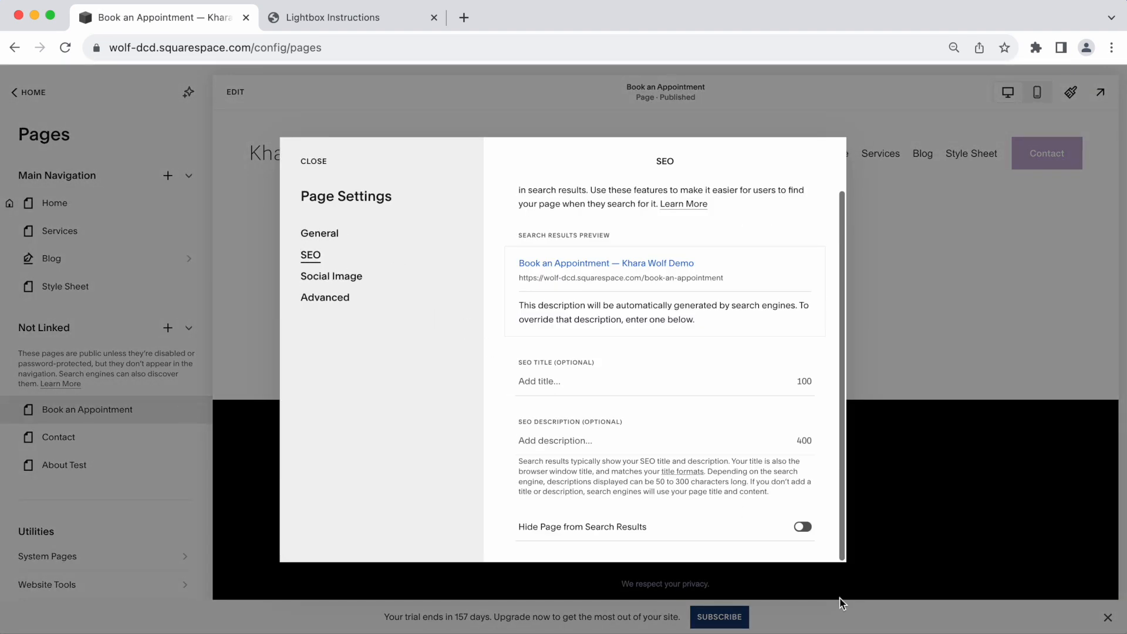
{"action": "left_click", "coordinate": [806, 530]}
{"action": "left_click", "coordinate": [311, 160]}
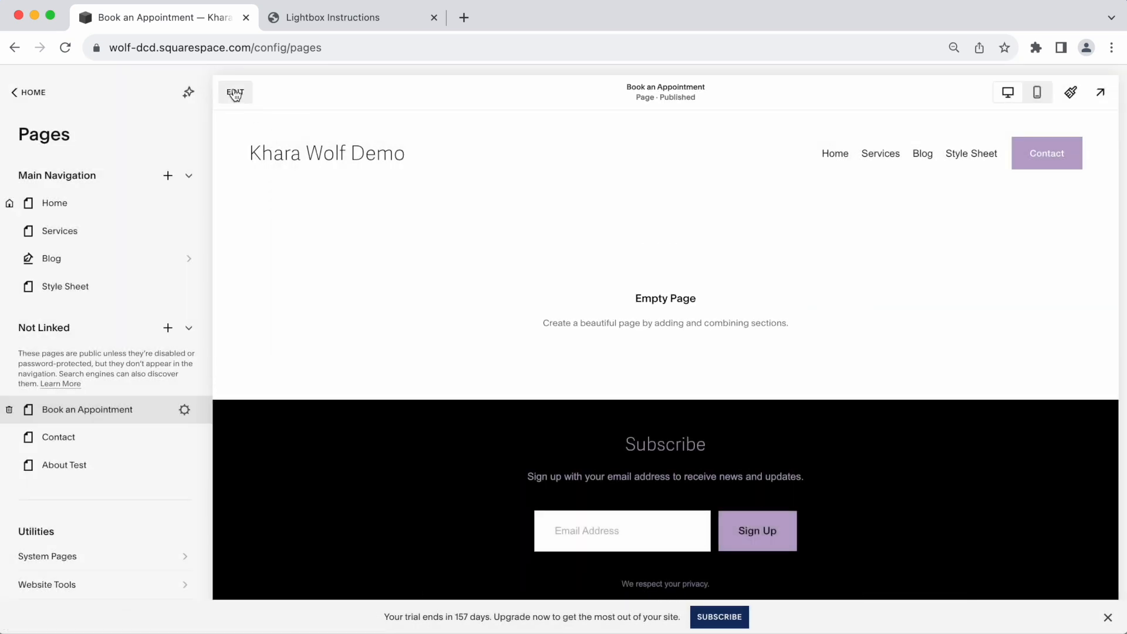
Switch to Calendly and choose Inline Embed for adding the 15 Minute Discovery Call to a website.
{"action": "left_click", "coordinate": [1032, 630]}
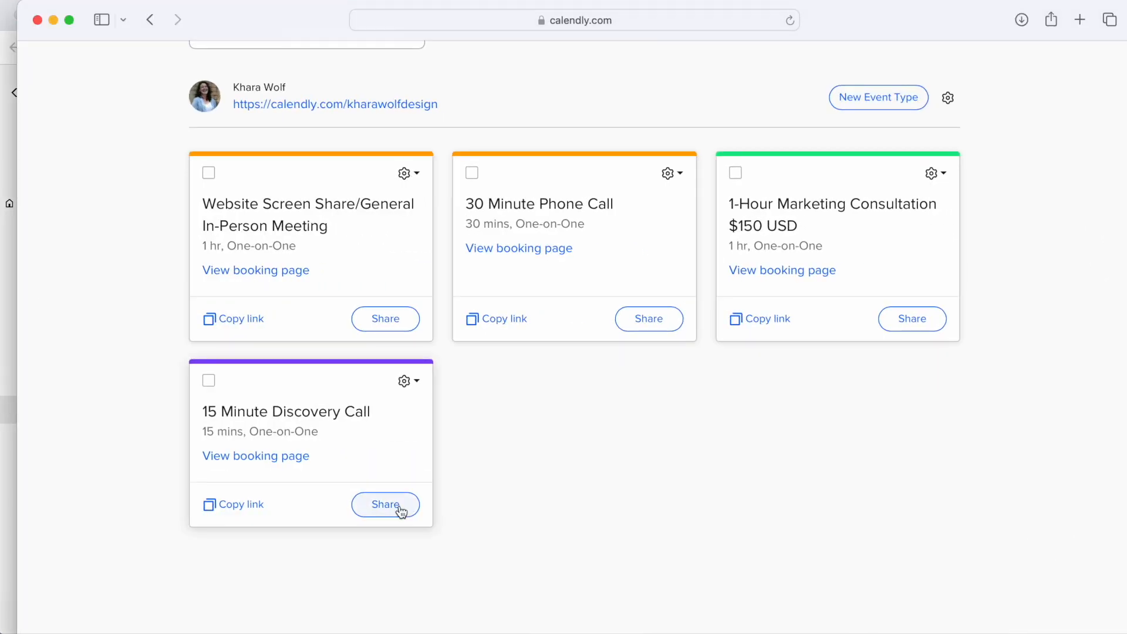
{"action": "left_click", "coordinate": [401, 511]}
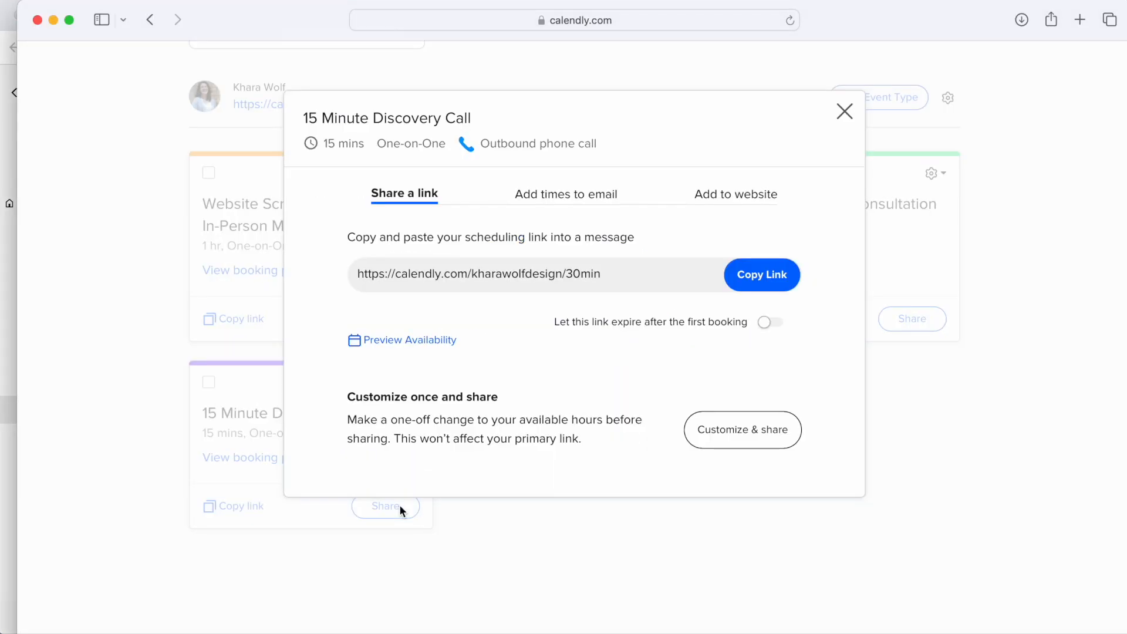
{"action": "left_click", "coordinate": [743, 203]}
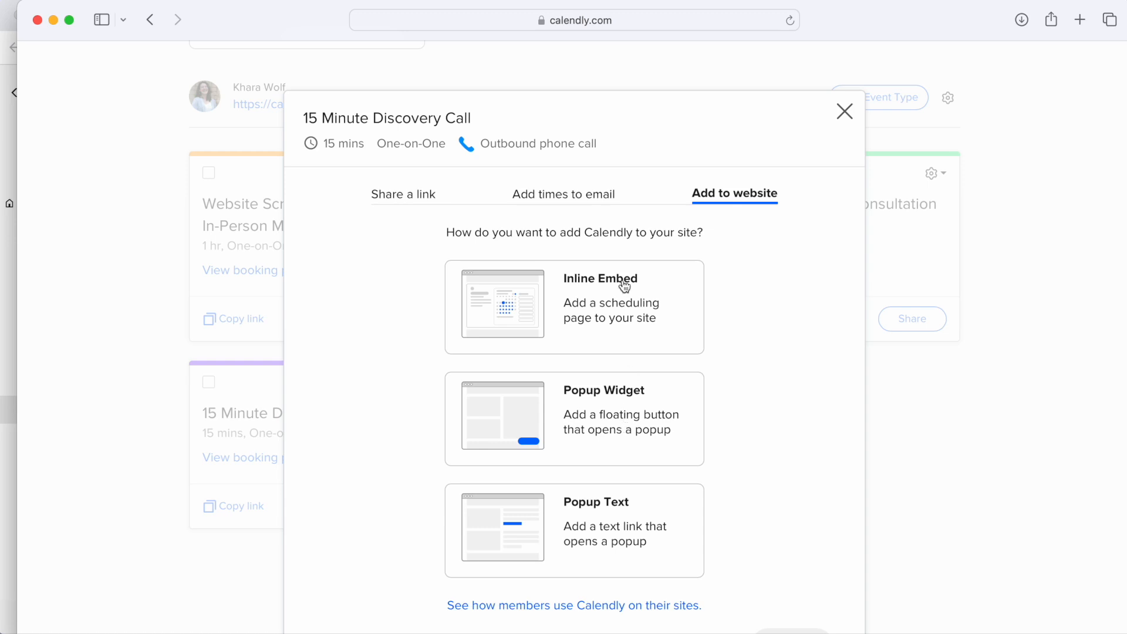
{"action": "left_click", "coordinate": [623, 297]}
{"action": "scroll", "coordinate": [799, 600], "scroll_direction": "down", "scroll_amount": 3}
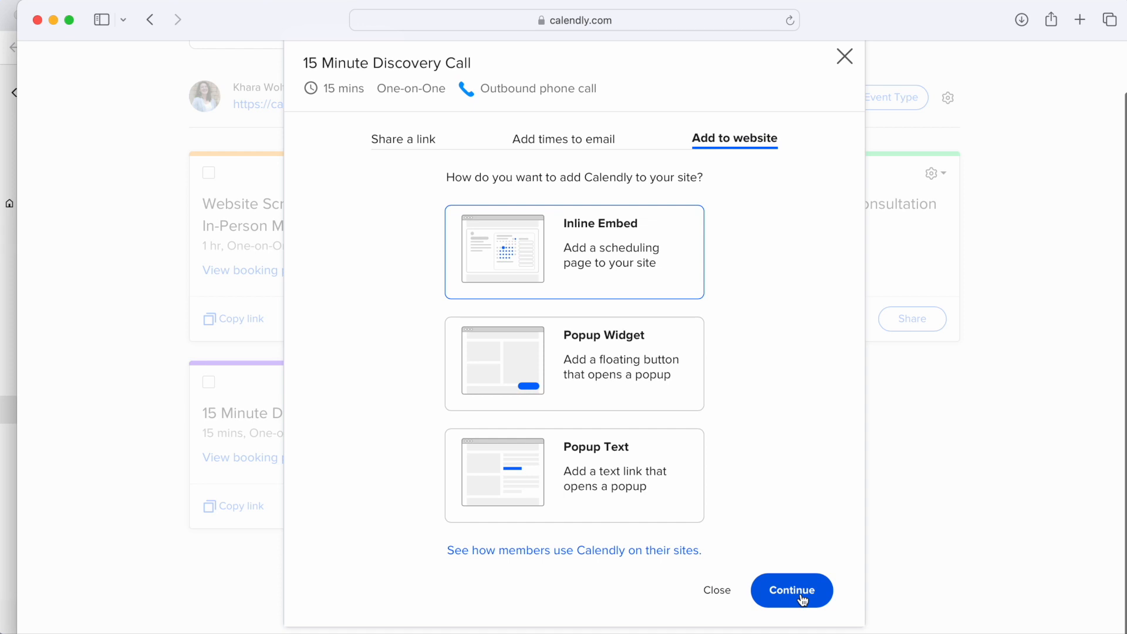
{"action": "left_click", "coordinate": [800, 599]}
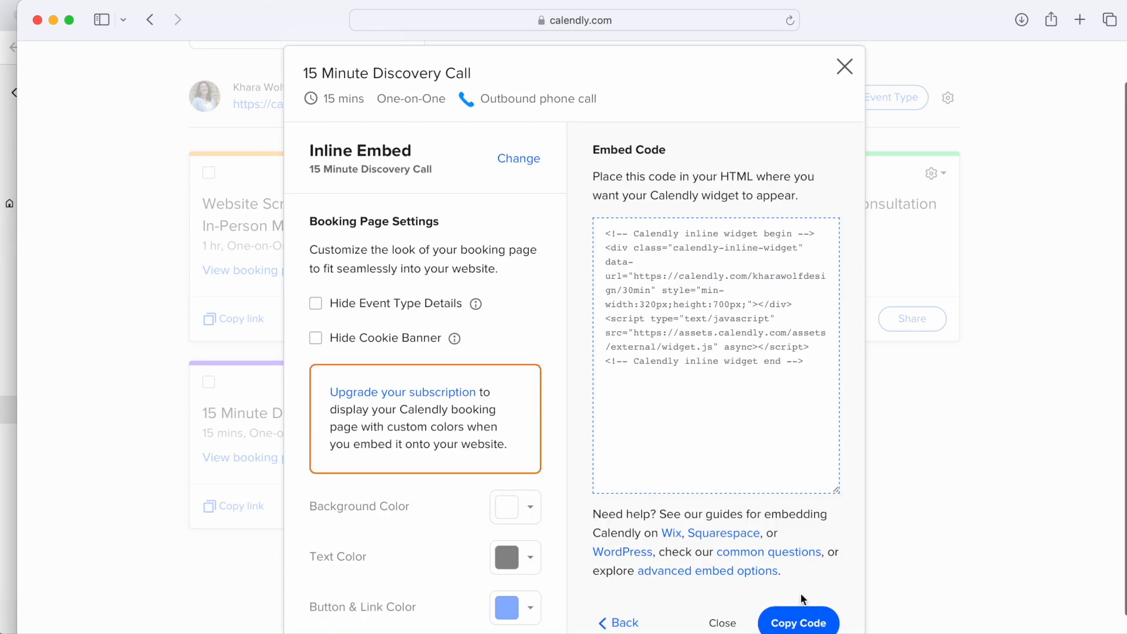
Enable Hide Cookie Banner for the Calendly inline embed and copy its embed code.
{"action": "left_click", "coordinate": [316, 341]}
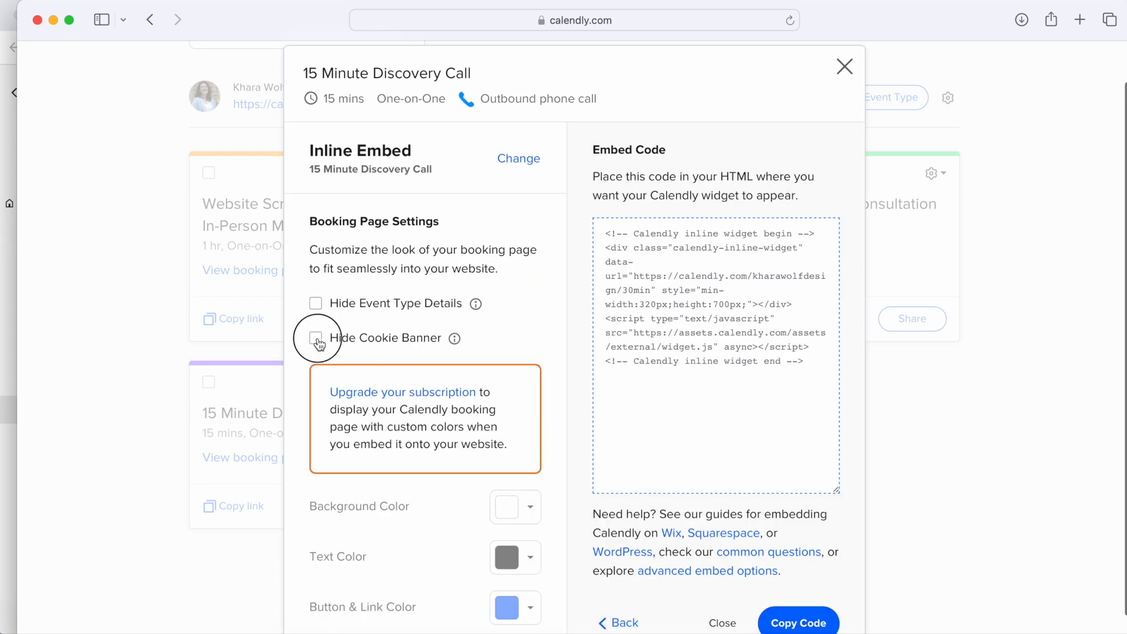
{"action": "scroll", "coordinate": [796, 599], "scroll_direction": "down", "scroll_amount": 1}
{"action": "left_click", "coordinate": [799, 593]}
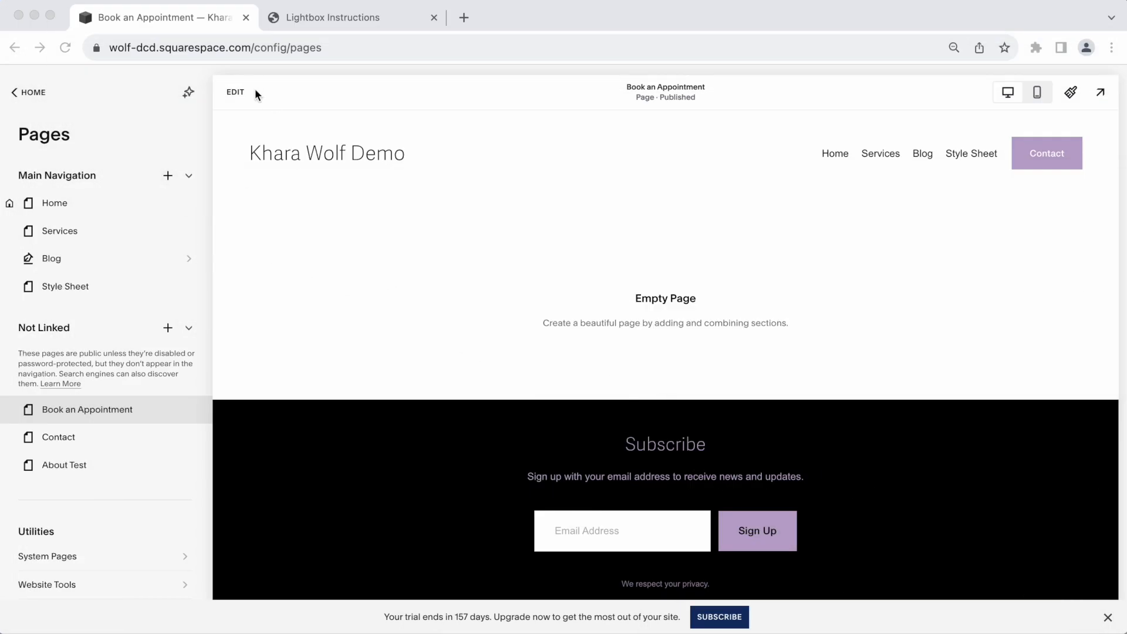
Switch back to Squarespace and add a blank section to the Book an Appointment page.
{"action": "left_click", "coordinate": [238, 94]}
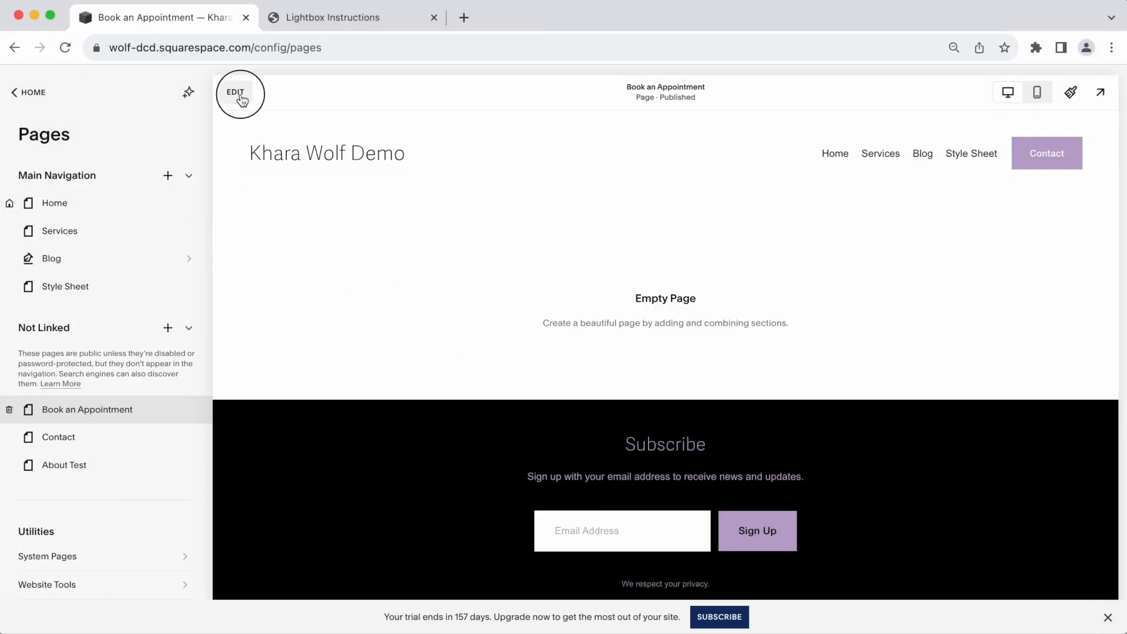
{"action": "left_click", "coordinate": [575, 330]}
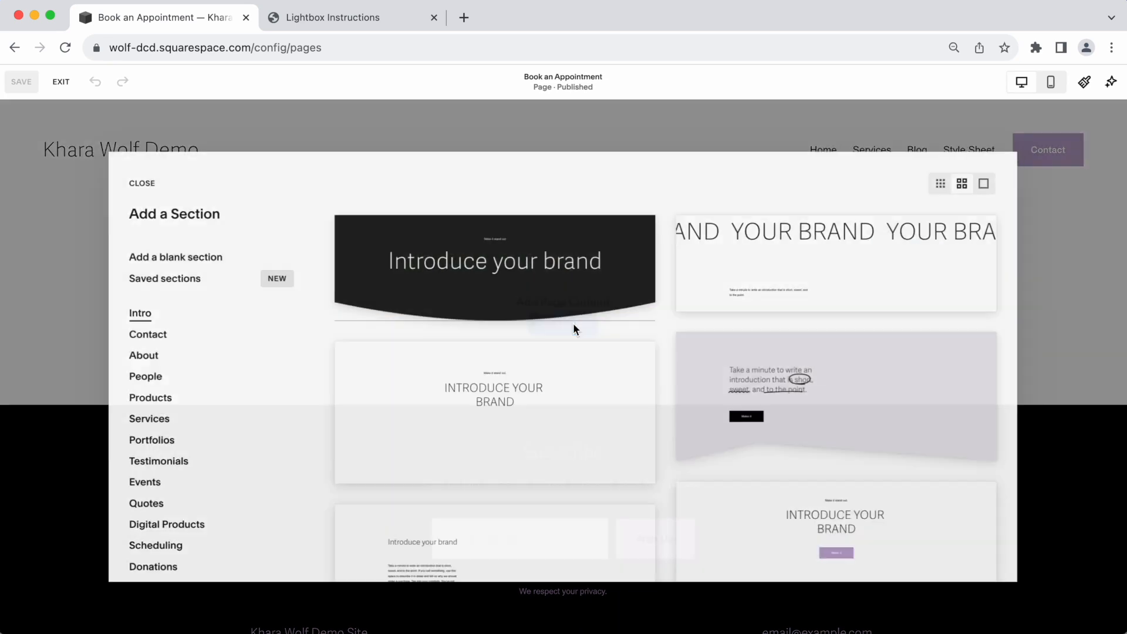
{"action": "left_click", "coordinate": [190, 258]}
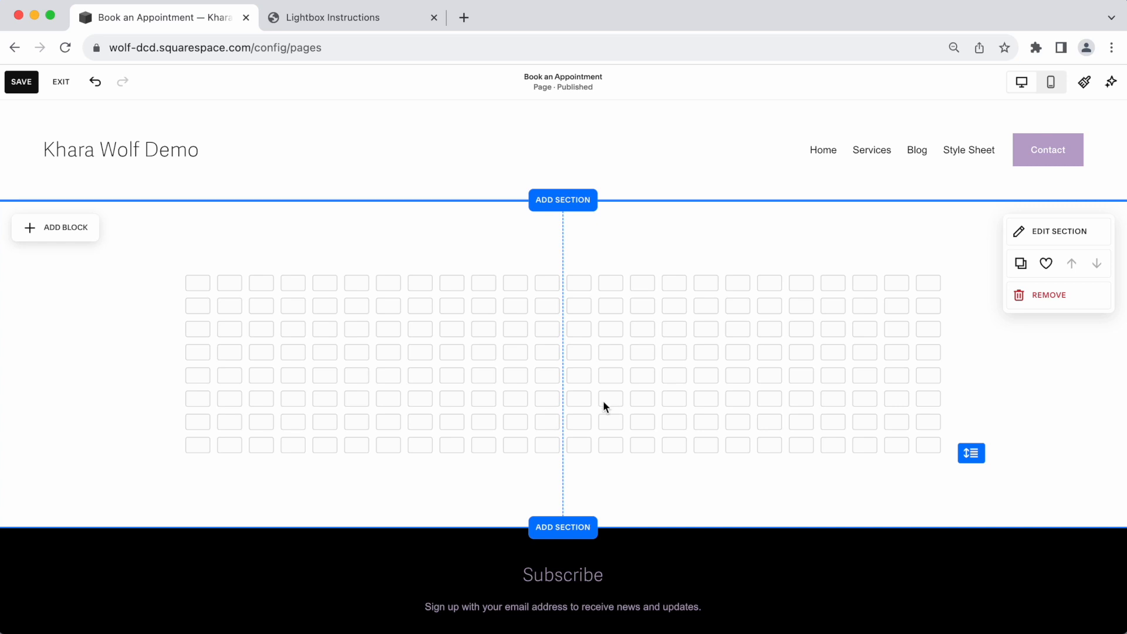
Add a Code block to the blank section, widen it to leave one grid column free on each side, and open its content editor.
{"action": "left_click", "coordinate": [70, 230]}
{"action": "type", "text": "code"}
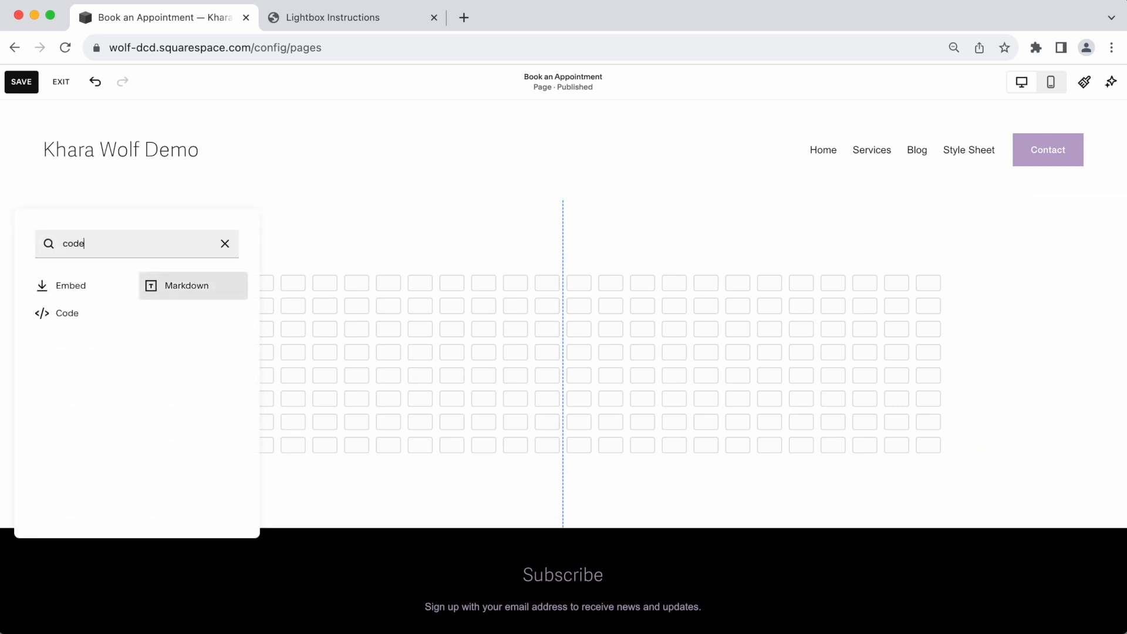
{"action": "left_click", "coordinate": [88, 323]}
{"action": "left_click_drag", "start_coordinate": [234, 327], "coordinate": [901, 396]}
{"action": "left_click", "coordinate": [231, 271]}
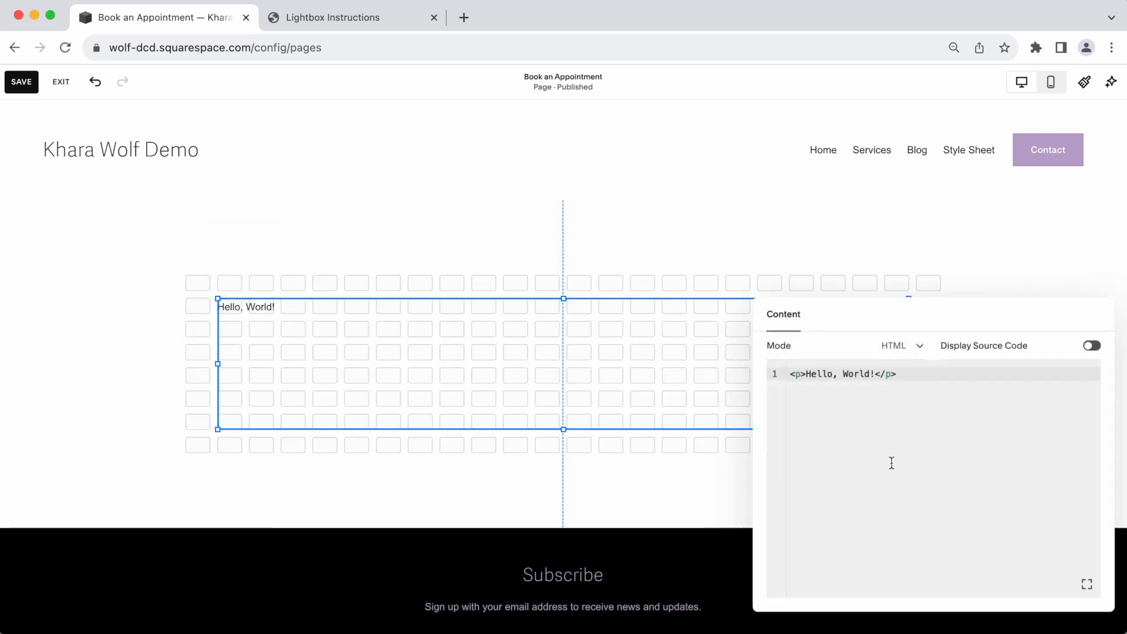
Replace the Code block's sample HTML with the copied Calendly embed code, save and exit the Book an Appointment page, and view the scheduler.
{"action": "left_click_drag", "start_coordinate": [931, 387], "coordinate": [770, 373]}
{"action": "key", "text": "cmd+v"}
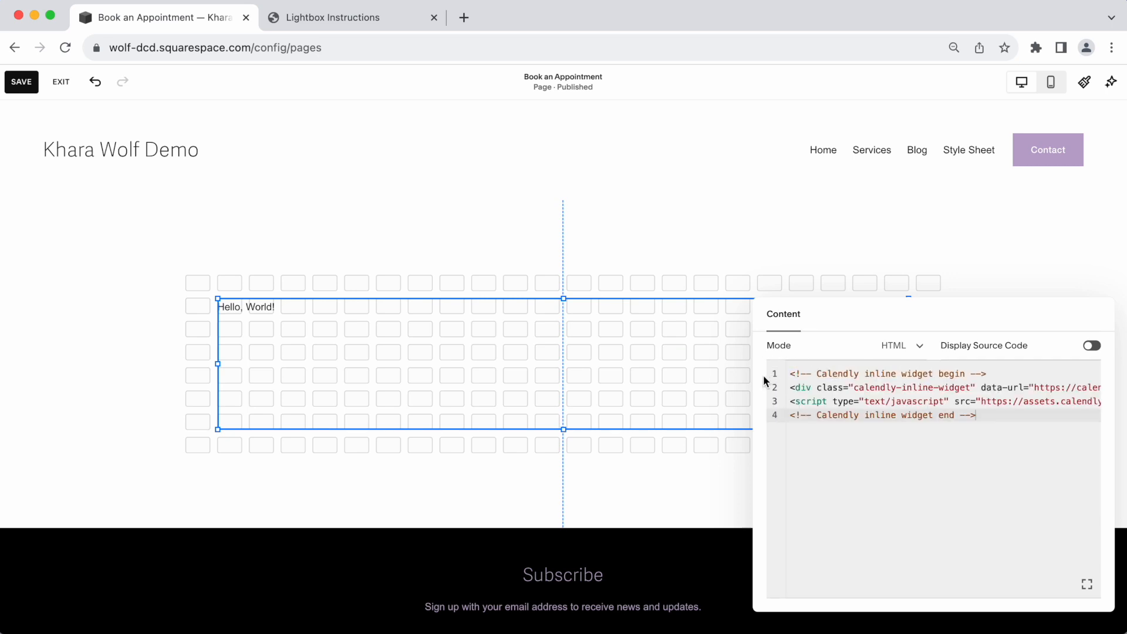
{"action": "left_click", "coordinate": [680, 271]}
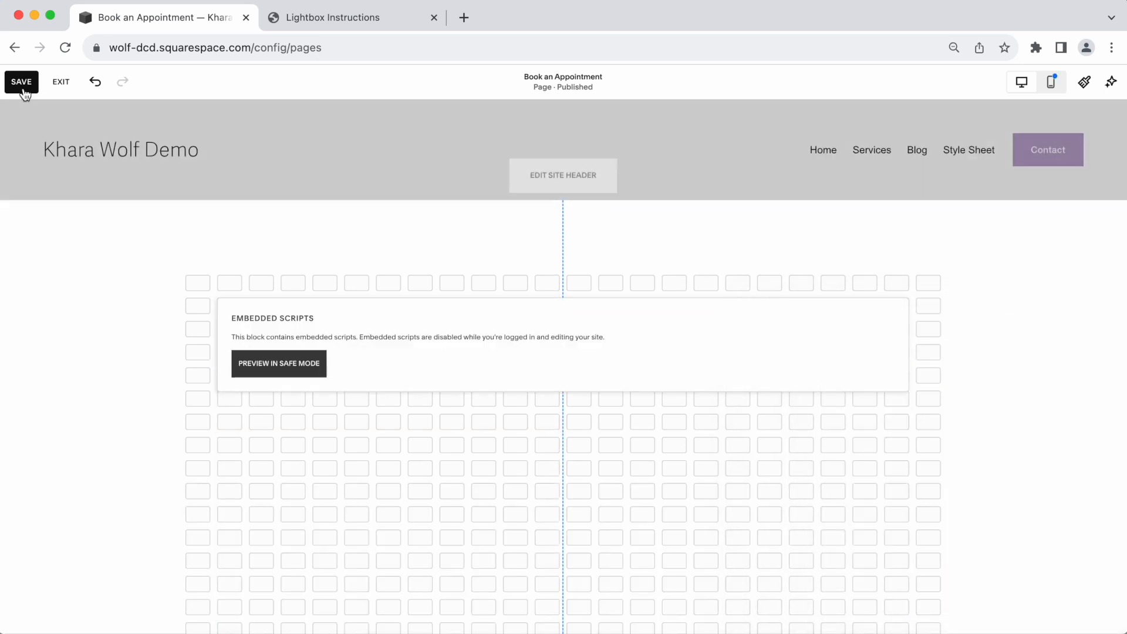
{"action": "left_click", "coordinate": [20, 83]}
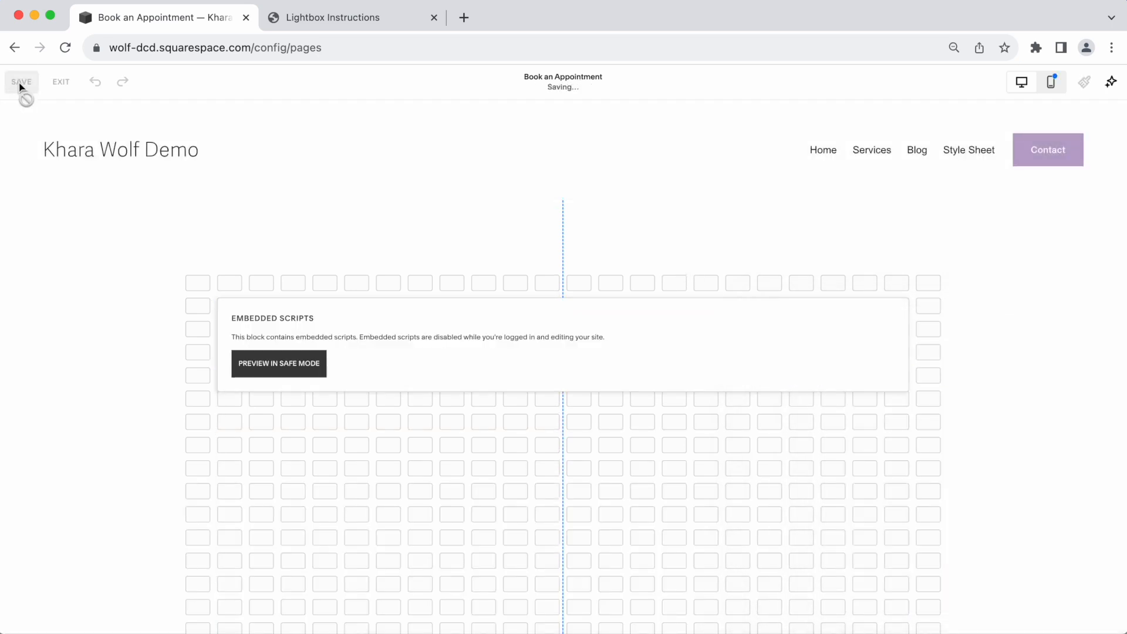
{"action": "left_click", "coordinate": [59, 84]}
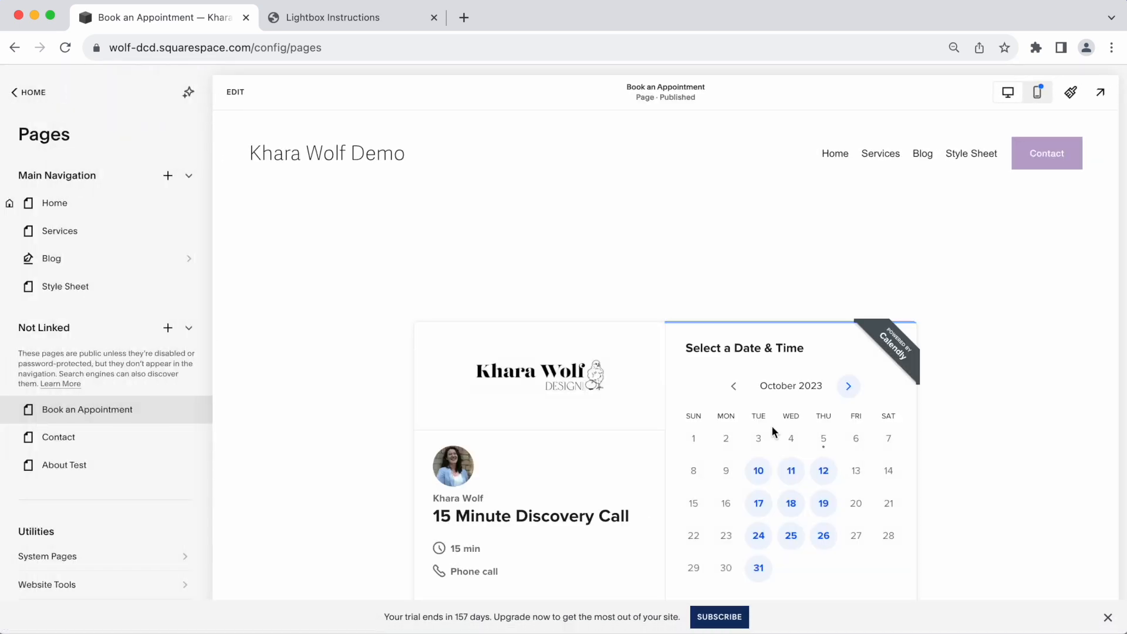
{"action": "scroll", "coordinate": [771, 432], "scroll_direction": "down", "scroll_amount": 5}
{"action": "scroll", "coordinate": [771, 432], "scroll_direction": "up", "scroll_amount": 3}
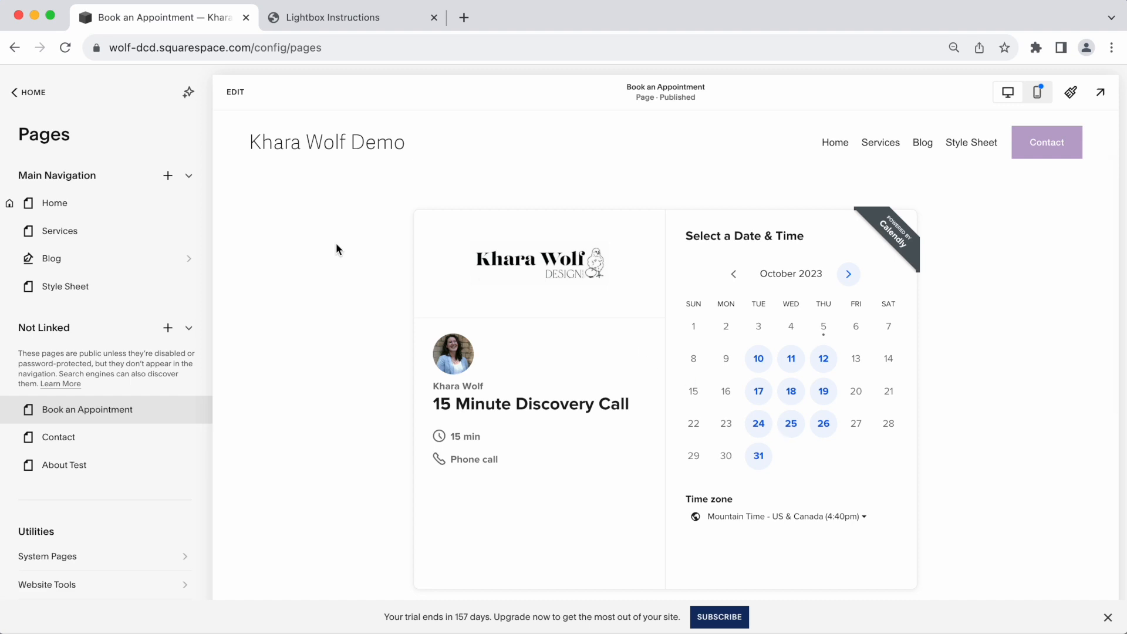
Open the Home page and consult the Lightbox Instructions for the page link format #lightbox_page-url, returning to Squarespace.
{"action": "left_click", "coordinate": [274, 145]}
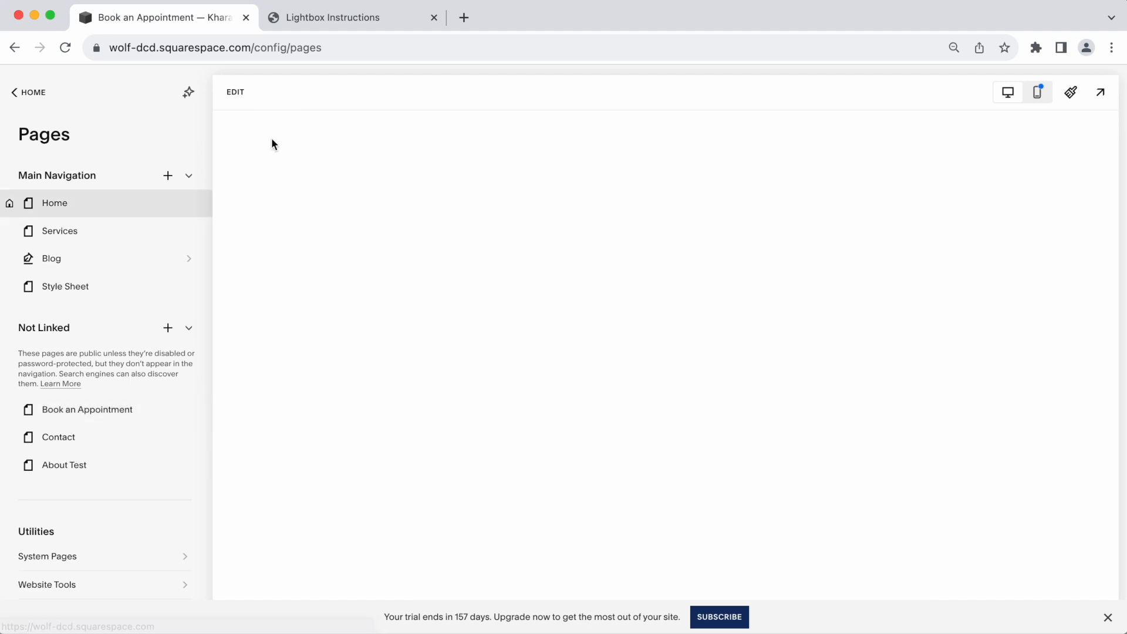
{"action": "left_click", "coordinate": [369, 18]}
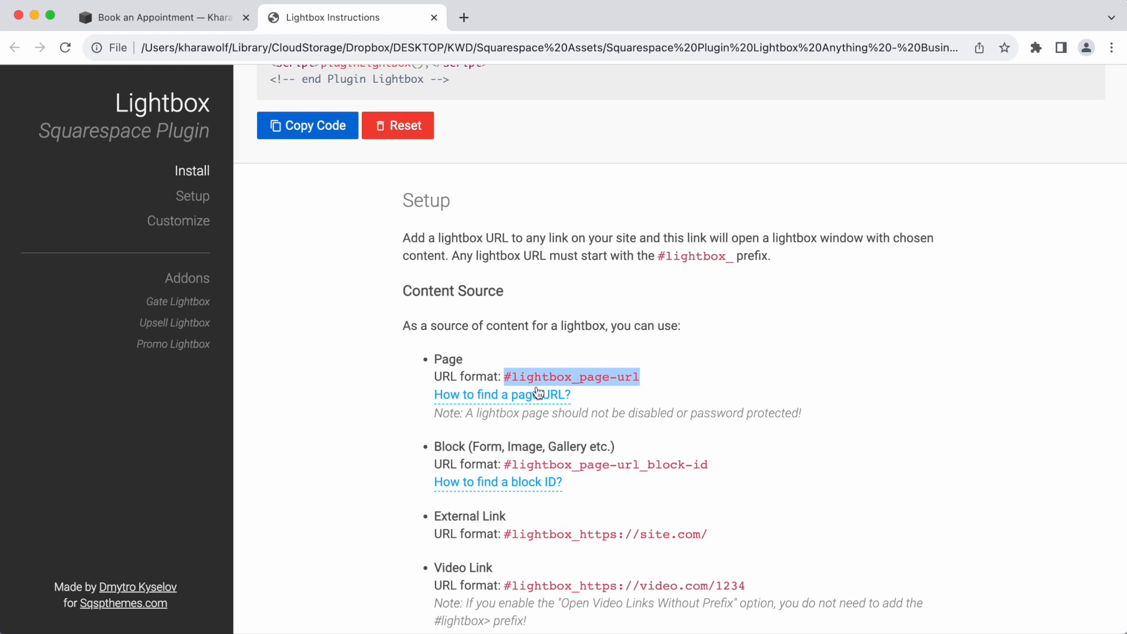
{"action": "left_click", "coordinate": [204, 20]}
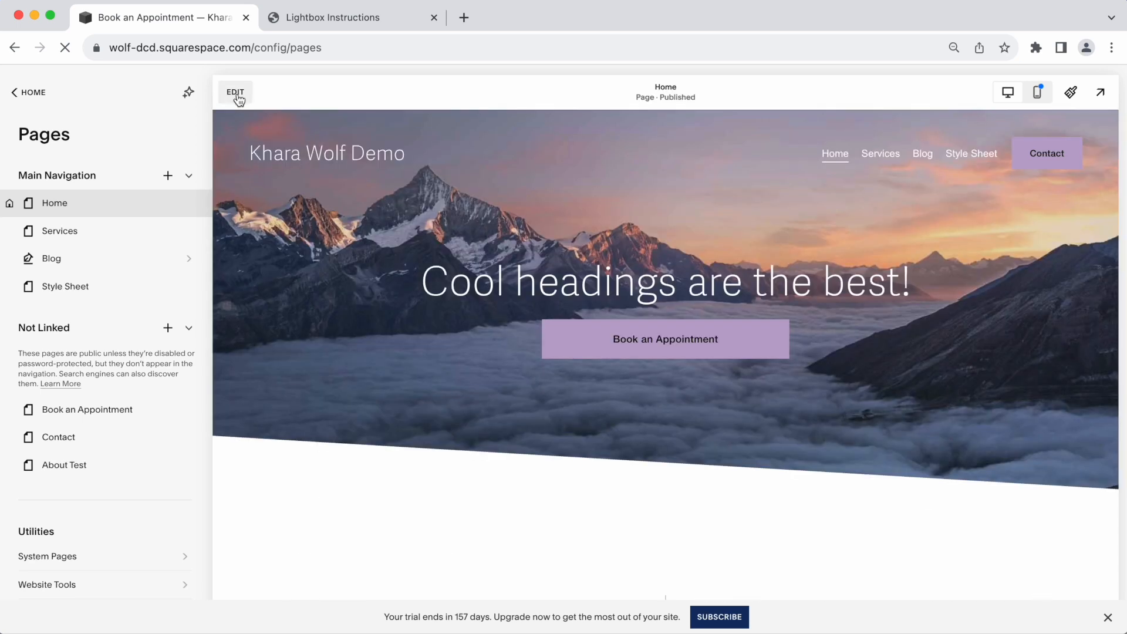
Edit the Home page and set the Book an Appointment button's link to #lightbox_page-url.
{"action": "left_click", "coordinate": [236, 94]}
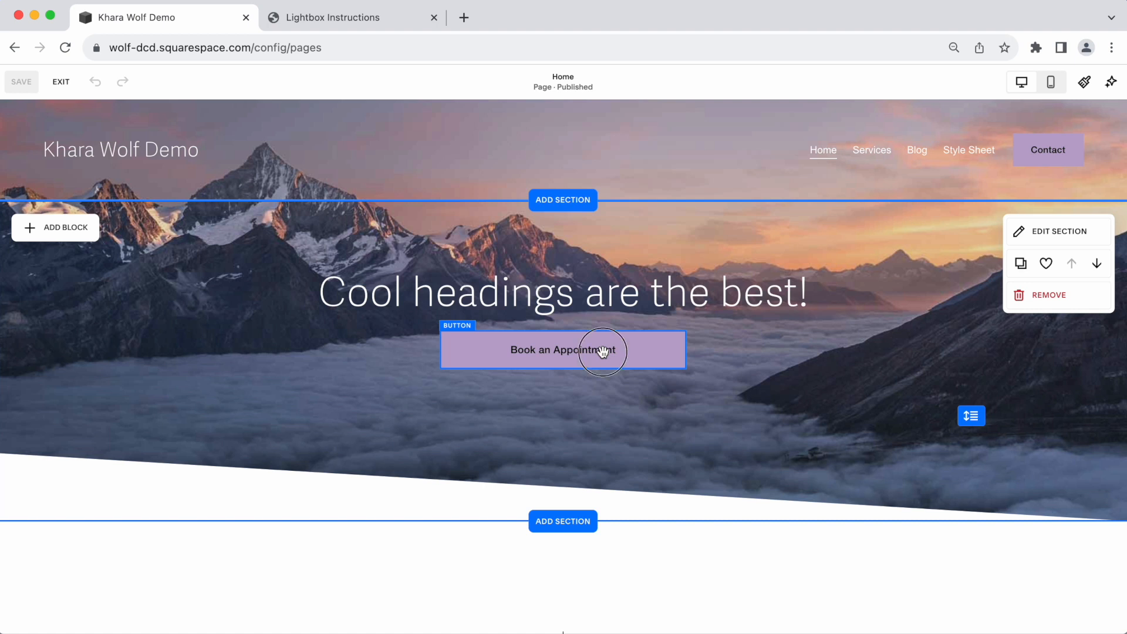
{"action": "left_click", "coordinate": [599, 349]}
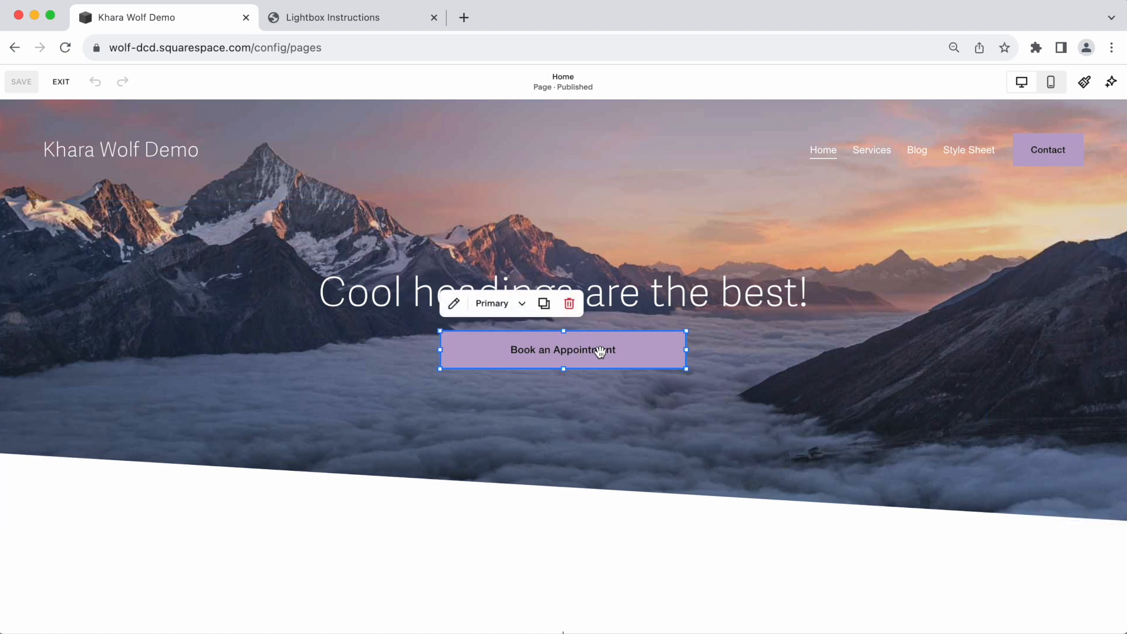
{"action": "left_click", "coordinate": [455, 305]}
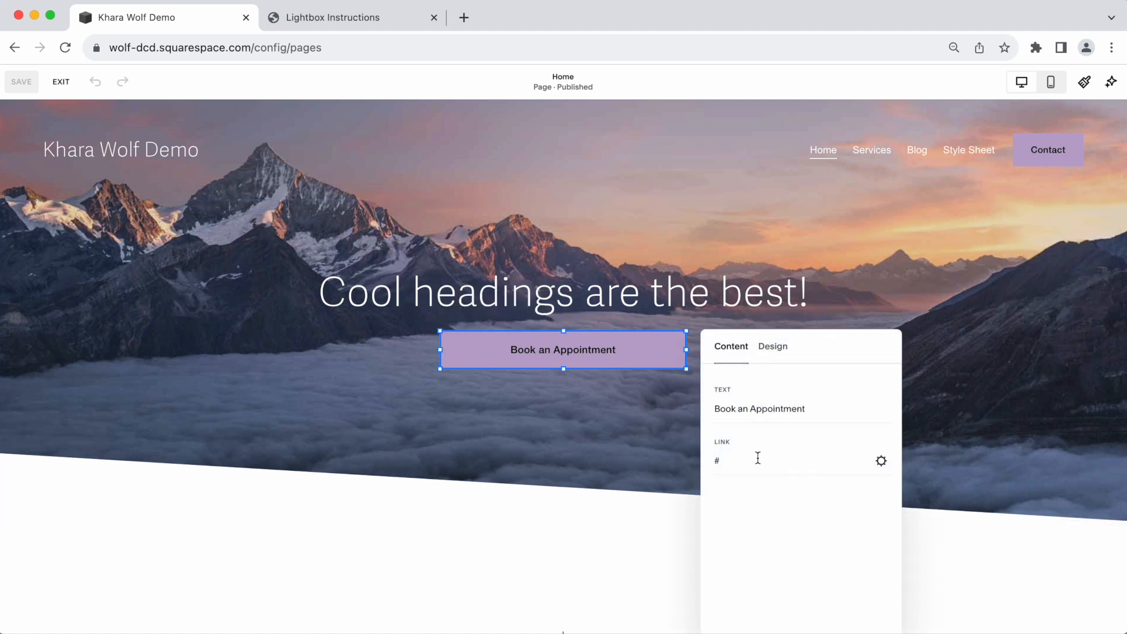
{"action": "left_click", "coordinate": [709, 461]}
{"action": "type", "text": "#lightbox_page-url"}
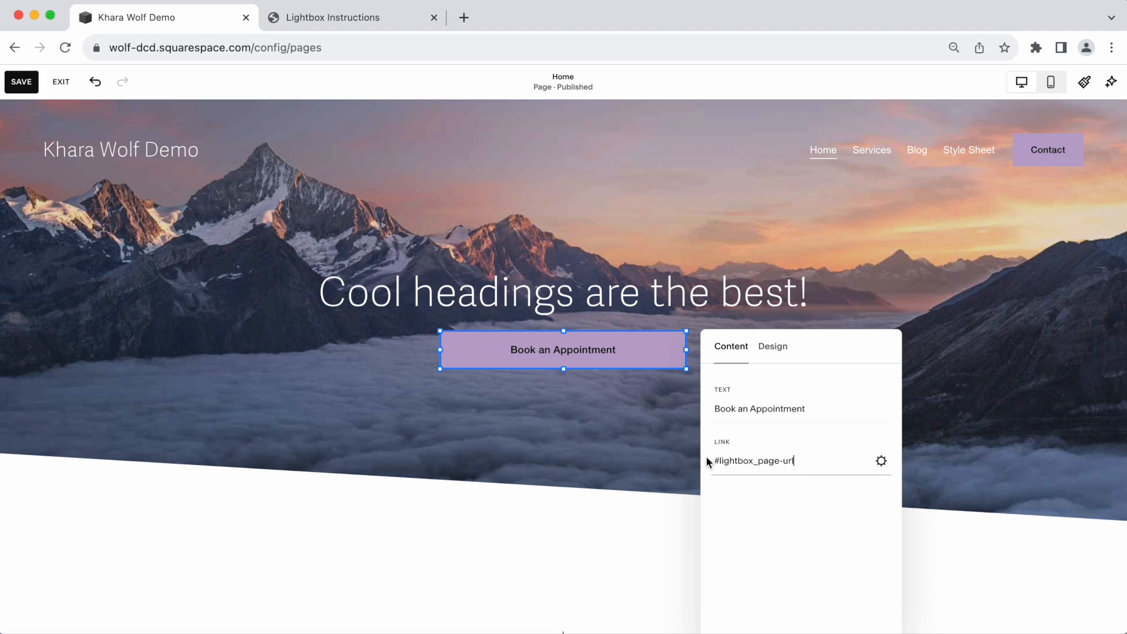
Replace the page-url placeholder in the button's link with book-an-appointment, and save and exit the Home page.
{"action": "key", "text": "BackSpace"}
{"action": "key", "text": "BackSpace"}
{"action": "key", "text": "BackSpace"}
{"action": "type", "text": "book-an0app"}
{"action": "key", "text": "BackSpace"}
{"action": "key", "text": "BackSpace"}
{"action": "key", "text": "BackSpace"}
{"action": "key", "text": "BackSpace"}
{"action": "type", "text": "-appointment"}
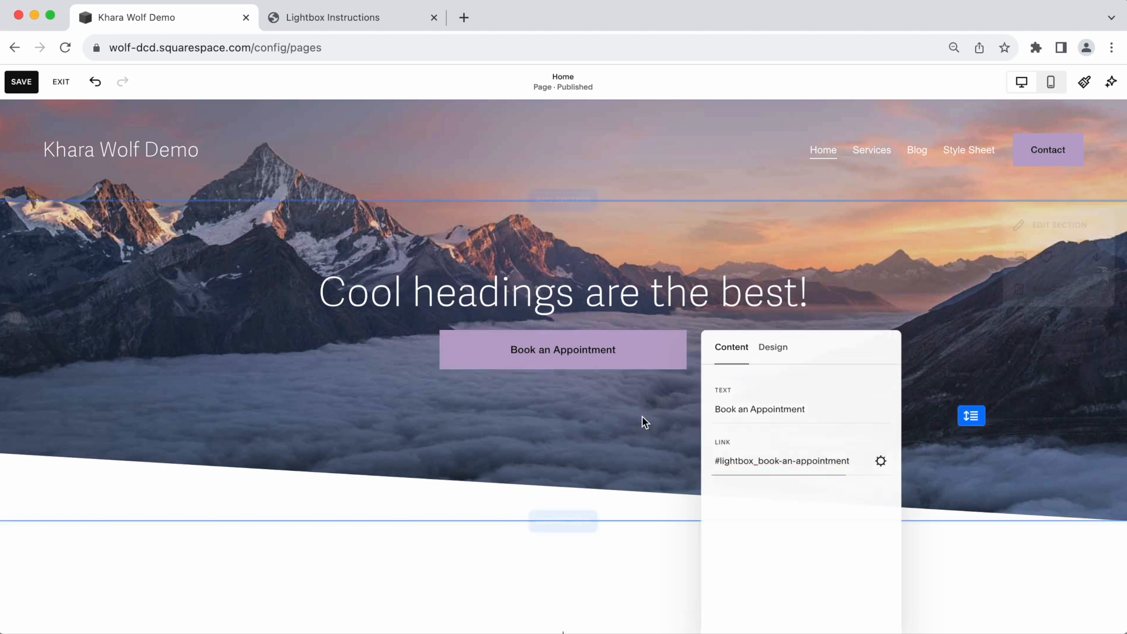
{"action": "left_click", "coordinate": [642, 417]}
{"action": "left_click", "coordinate": [22, 81]}
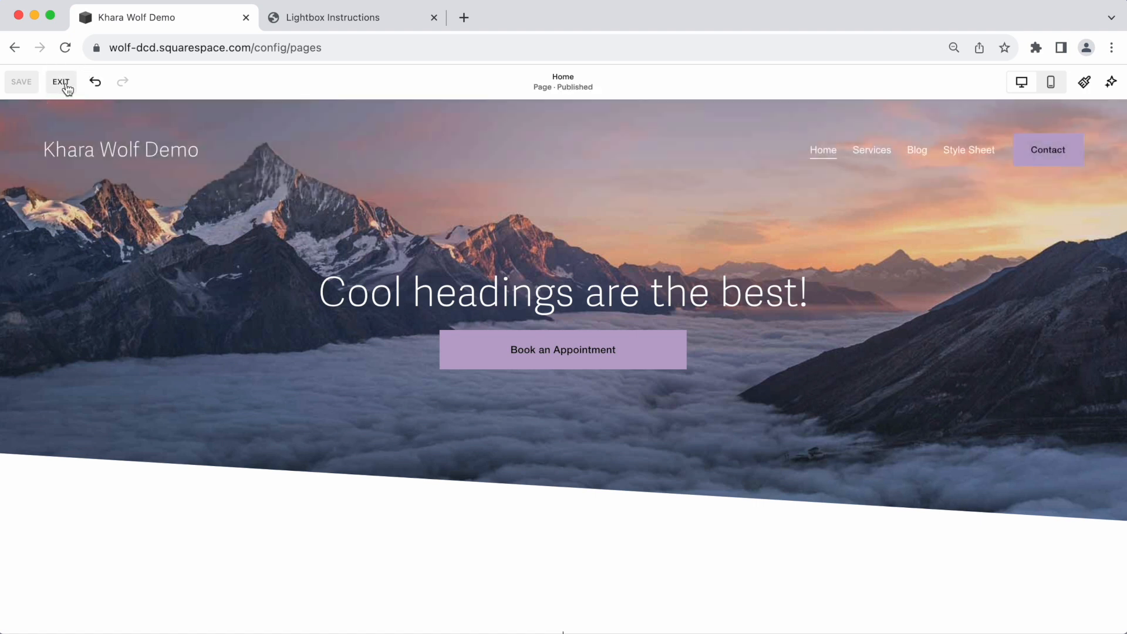
{"action": "left_click", "coordinate": [62, 82]}
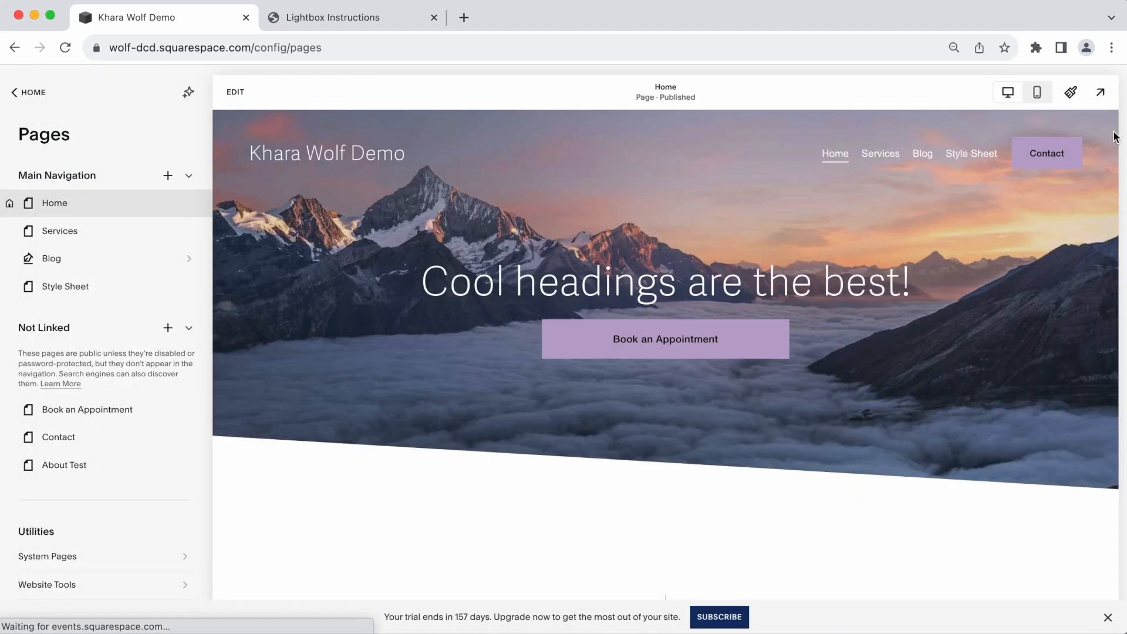
Test the Book an Appointment button in the full-page preview, selecting October 12 and 11:30am in the Calendly lightbox, and close the lightbox.
{"action": "left_click", "coordinate": [1100, 92]}
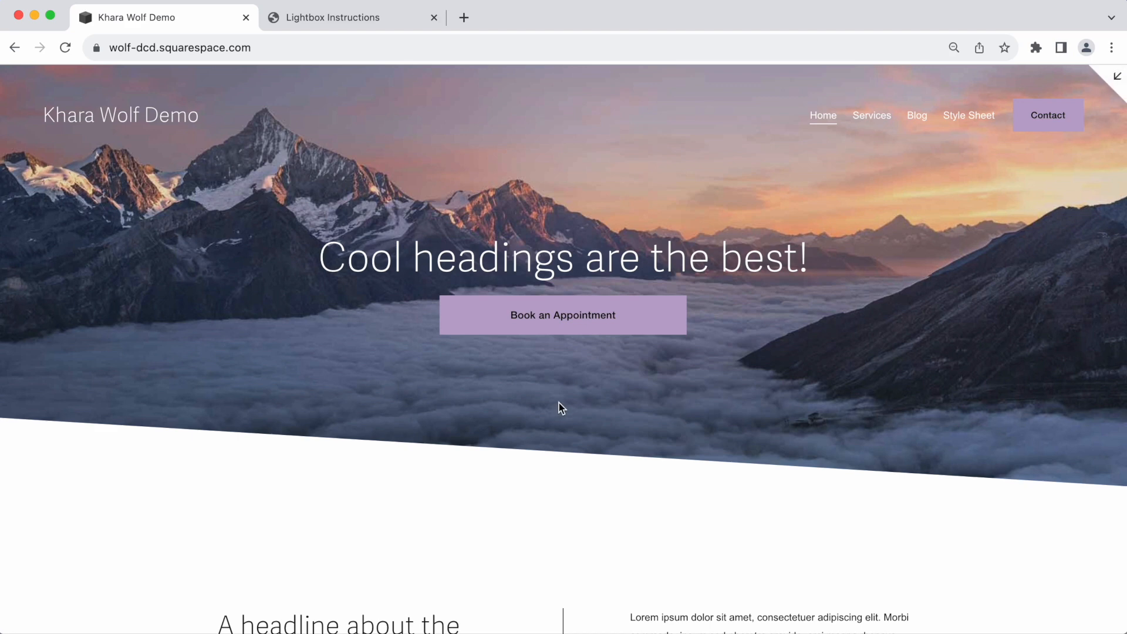
{"action": "left_click", "coordinate": [560, 325]}
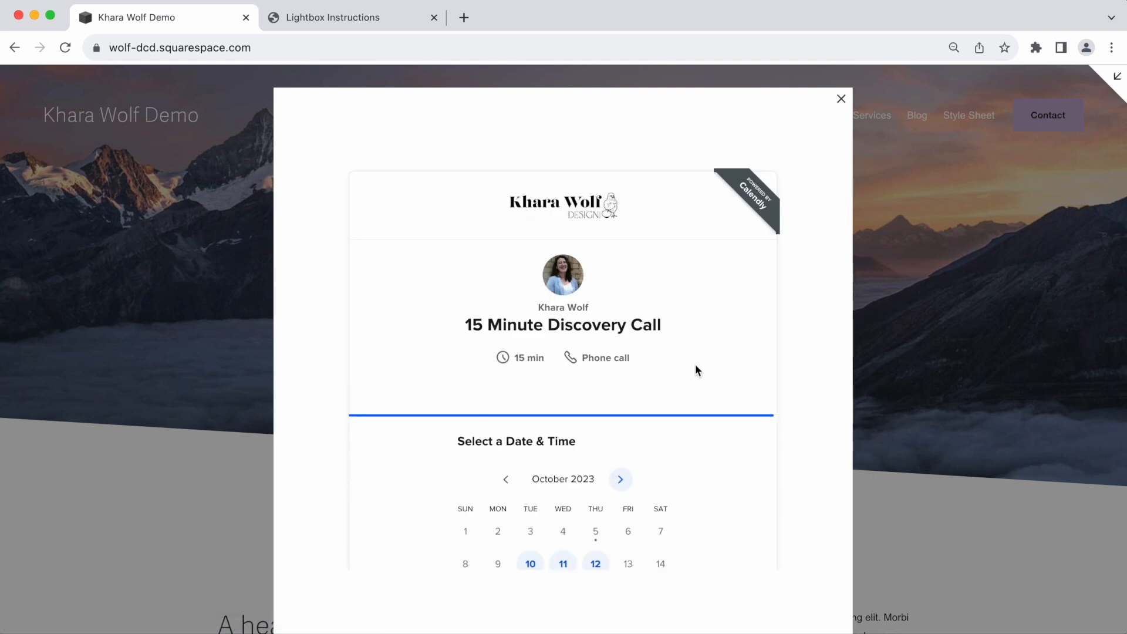
{"action": "scroll", "coordinate": [695, 369], "scroll_direction": "down", "scroll_amount": 4}
{"action": "scroll", "coordinate": [695, 369], "scroll_direction": "up", "scroll_amount": 4}
{"action": "scroll", "coordinate": [695, 369], "scroll_direction": "down", "scroll_amount": 4}
{"action": "left_click", "coordinate": [596, 322]}
{"action": "scroll", "coordinate": [660, 381], "scroll_direction": "down", "scroll_amount": 3}
{"action": "scroll", "coordinate": [660, 382], "scroll_direction": "down", "scroll_amount": 3}
{"action": "left_click", "coordinate": [693, 281]}
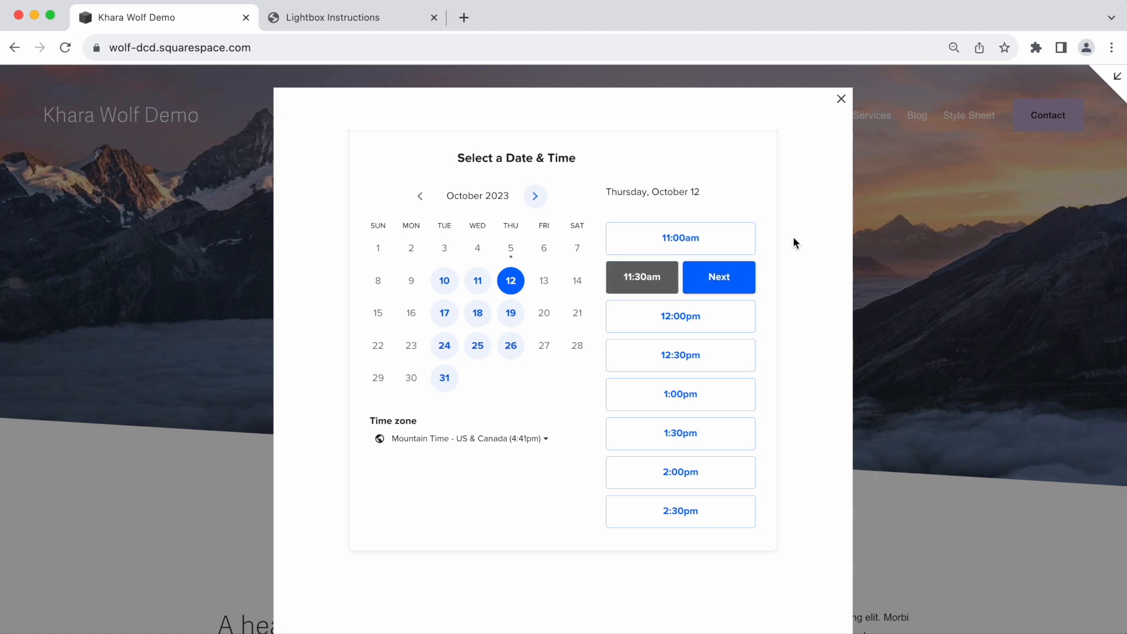
{"action": "left_click", "coordinate": [841, 99]}
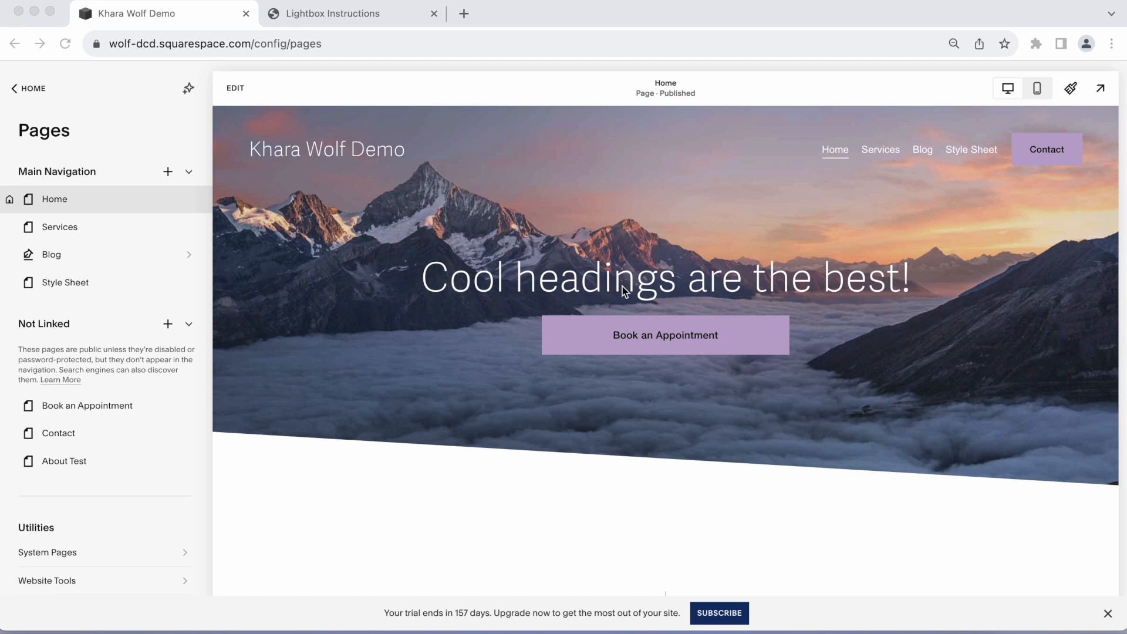
Link the words "ipsum sed" in the Home page's Lorem ipsum paragraph to #lightbox_contact, and save and exit the page.
{"action": "left_click", "coordinate": [235, 91]}
{"action": "left_click", "coordinate": [234, 91]}
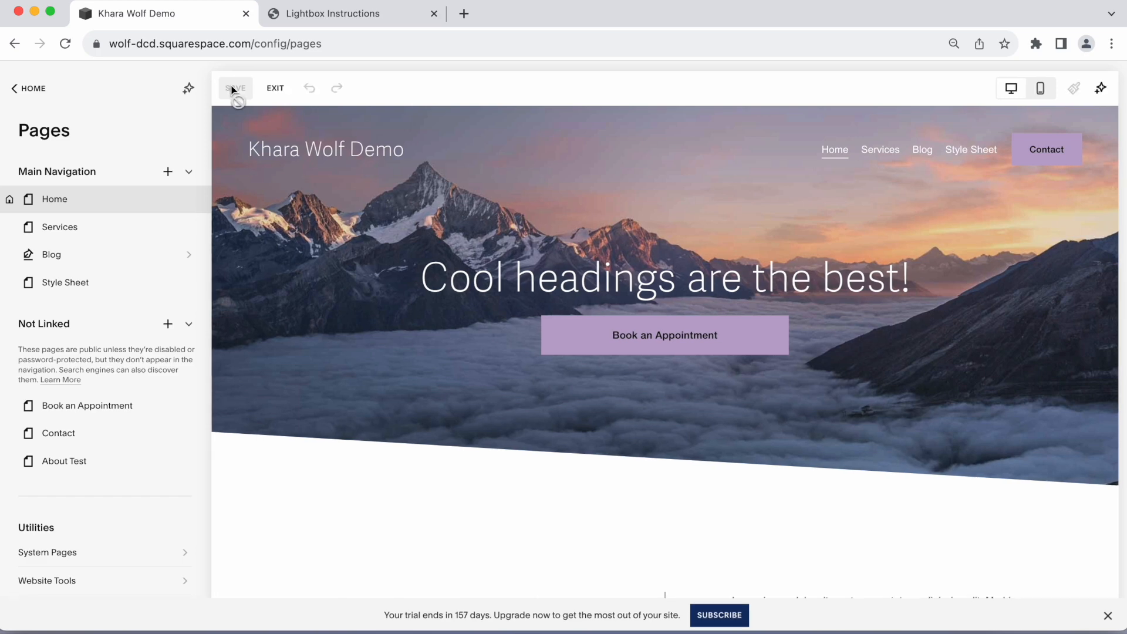
{"action": "scroll", "coordinate": [611, 391], "scroll_direction": "down", "scroll_amount": 5}
{"action": "left_click", "coordinate": [680, 390]}
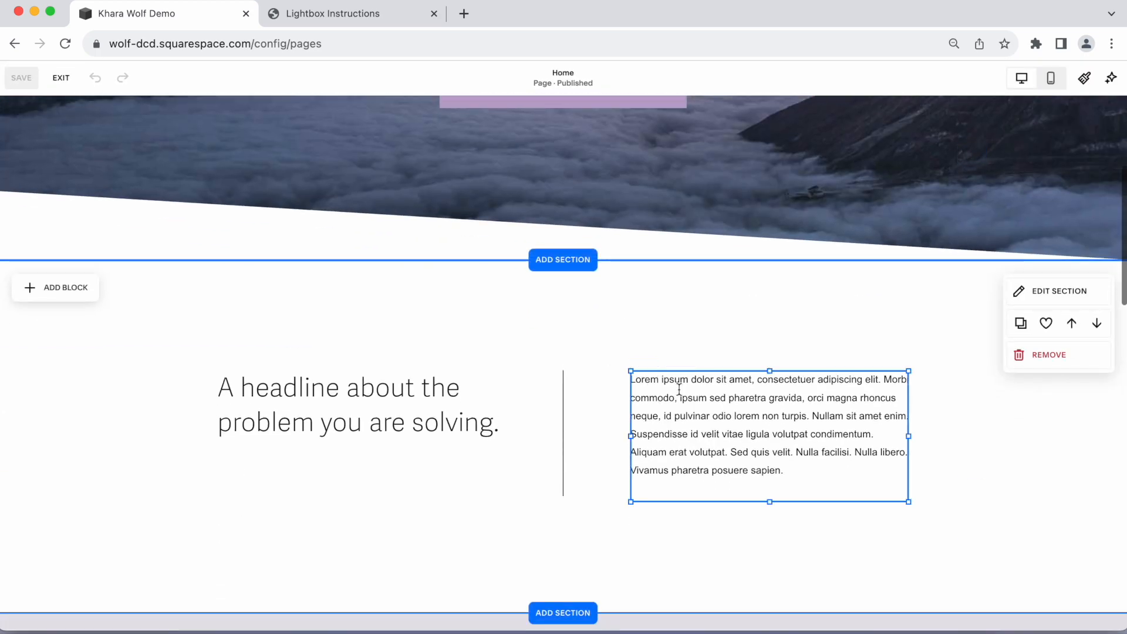
{"action": "left_click", "coordinate": [726, 397]}
{"action": "left_click_drag", "start_coordinate": [726, 398], "coordinate": [679, 399]}
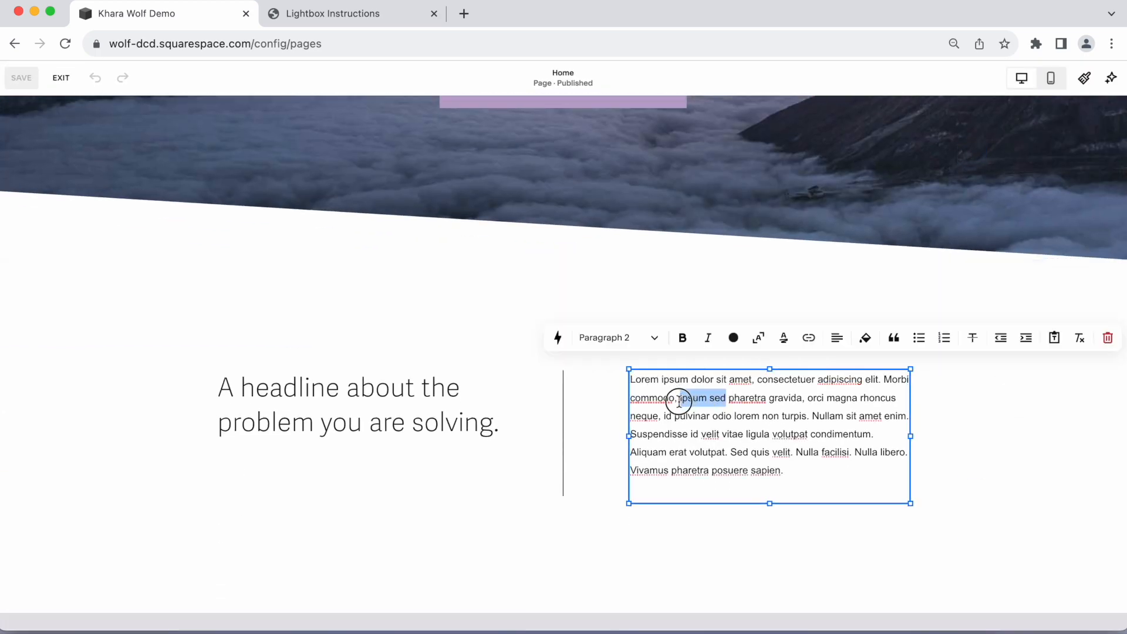
{"action": "left_click", "coordinate": [809, 339]}
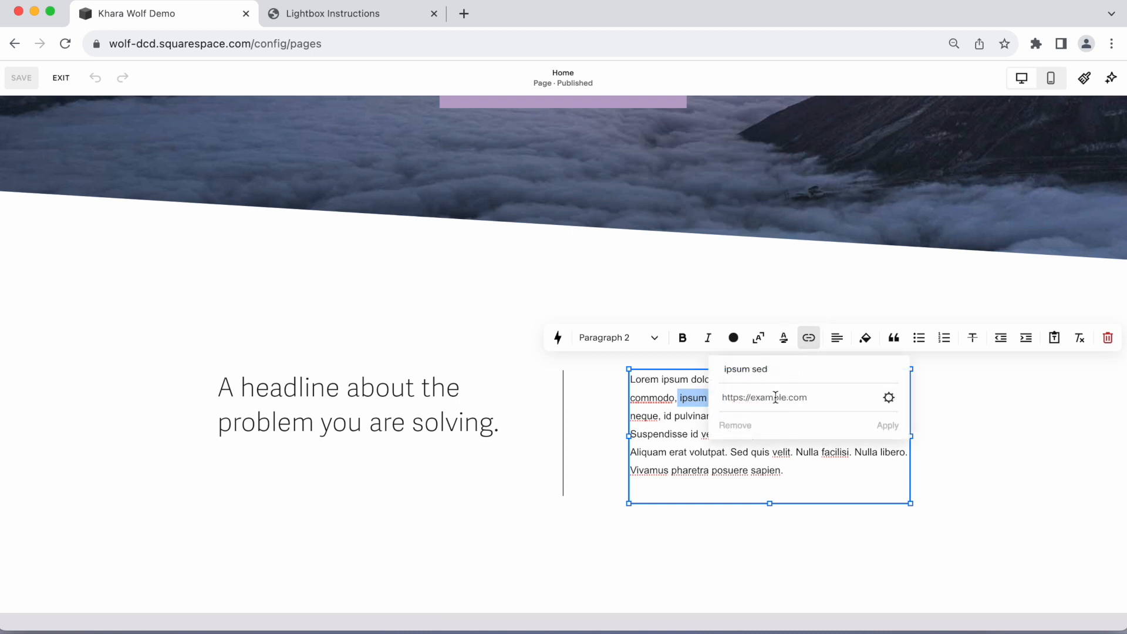
{"action": "type", "text": "#lightbox_contact"}
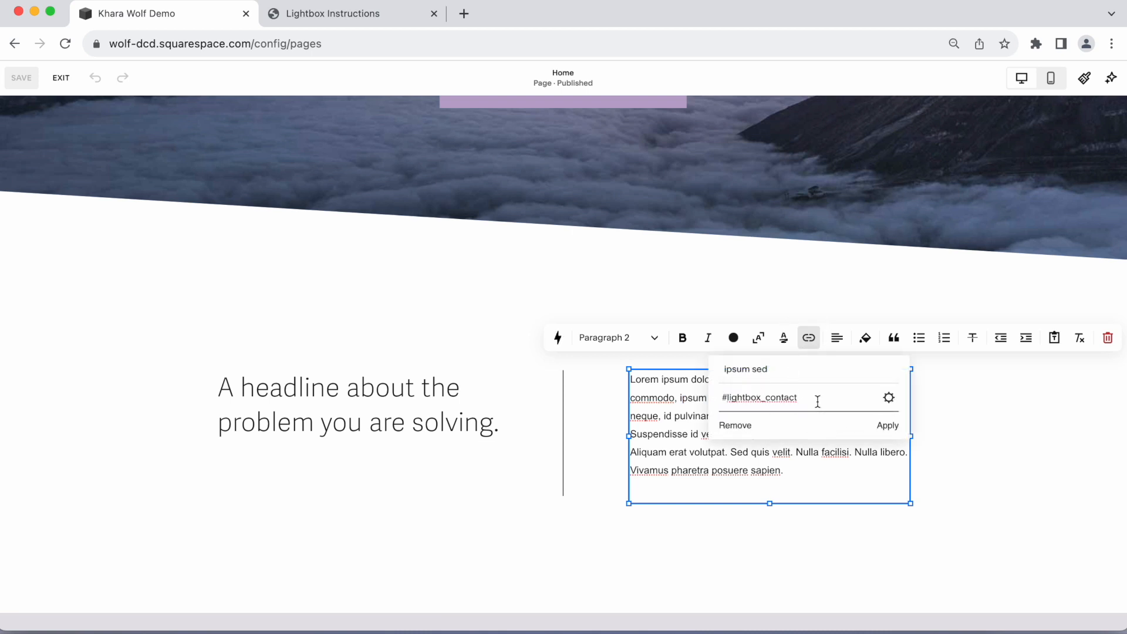
{"action": "left_click_drag", "start_coordinate": [817, 401], "coordinate": [713, 397]}
{"action": "left_click", "coordinate": [887, 425]}
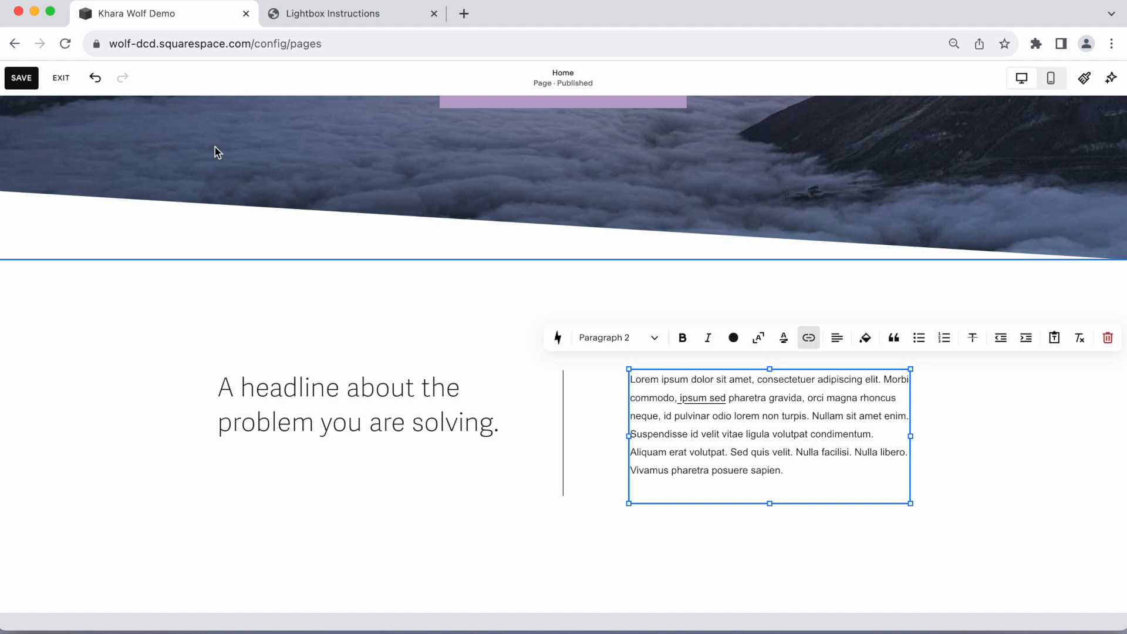
{"action": "left_click", "coordinate": [27, 79]}
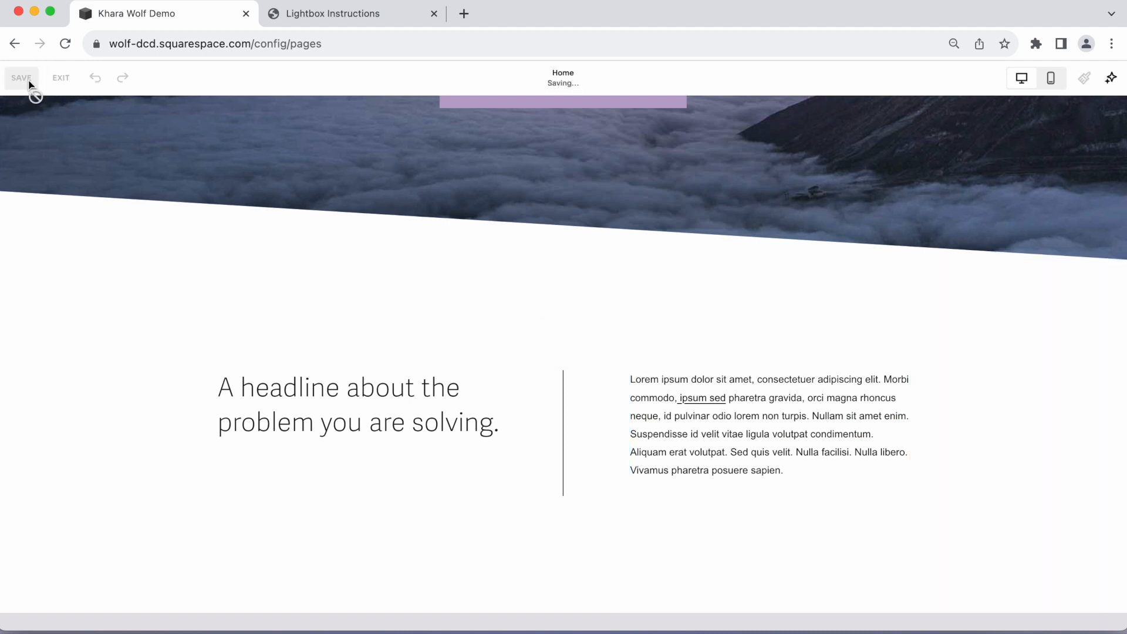
{"action": "left_click", "coordinate": [64, 80]}
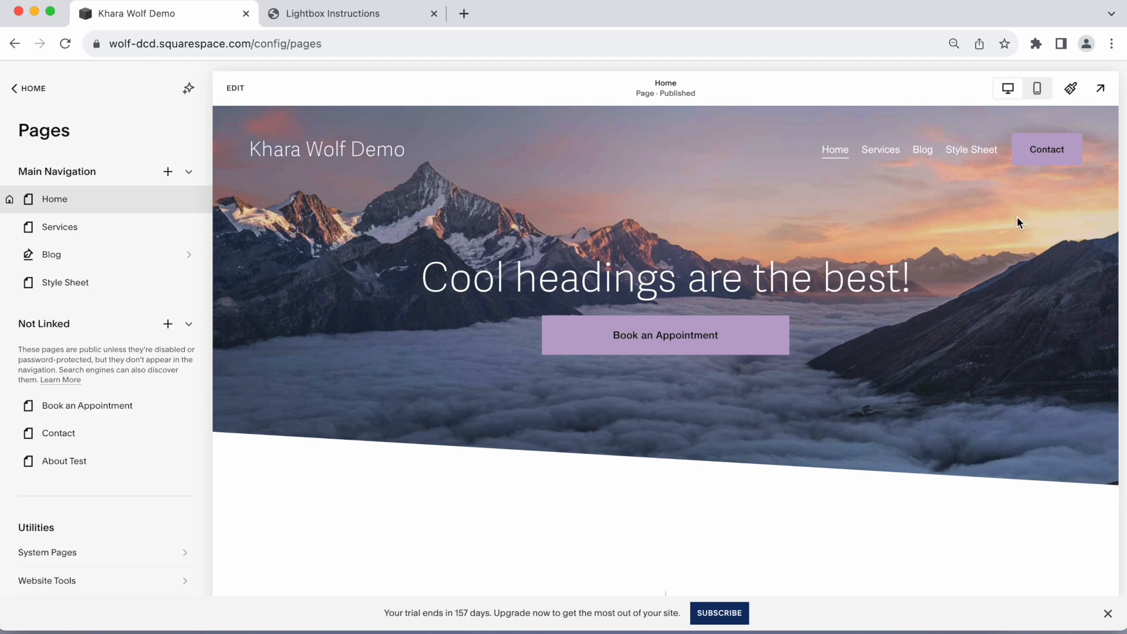
View the Home page in the full-page preview and test the "ipsum sed" text link.
{"action": "scroll", "coordinate": [1021, 217], "scroll_direction": "down", "scroll_amount": 3}
{"action": "left_click", "coordinate": [1100, 88]}
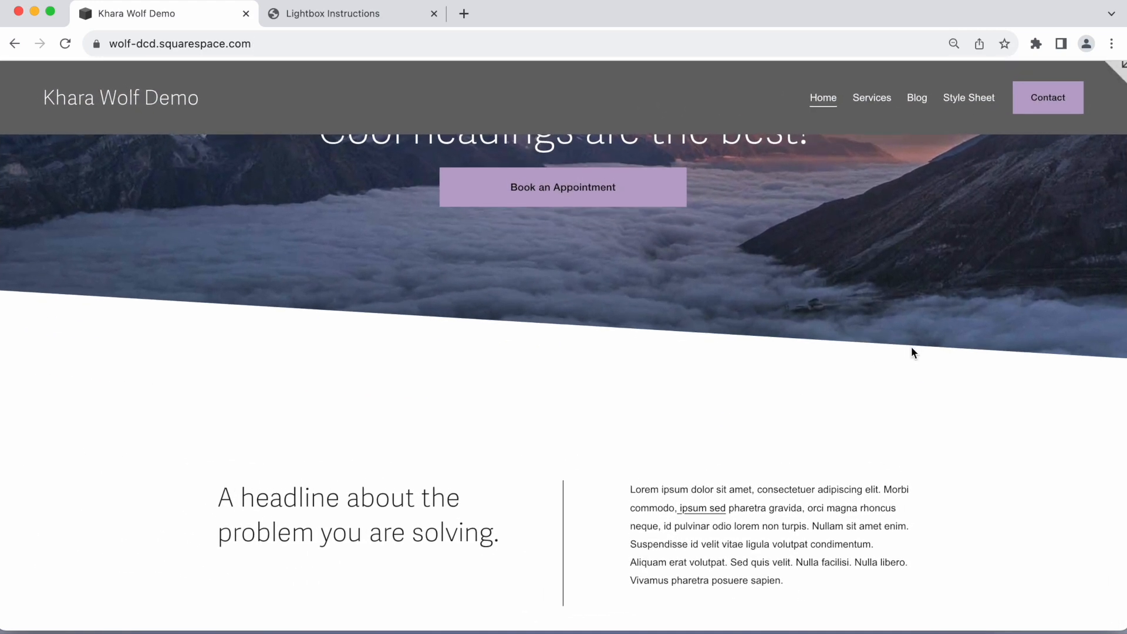
{"action": "left_click", "coordinate": [717, 509]}
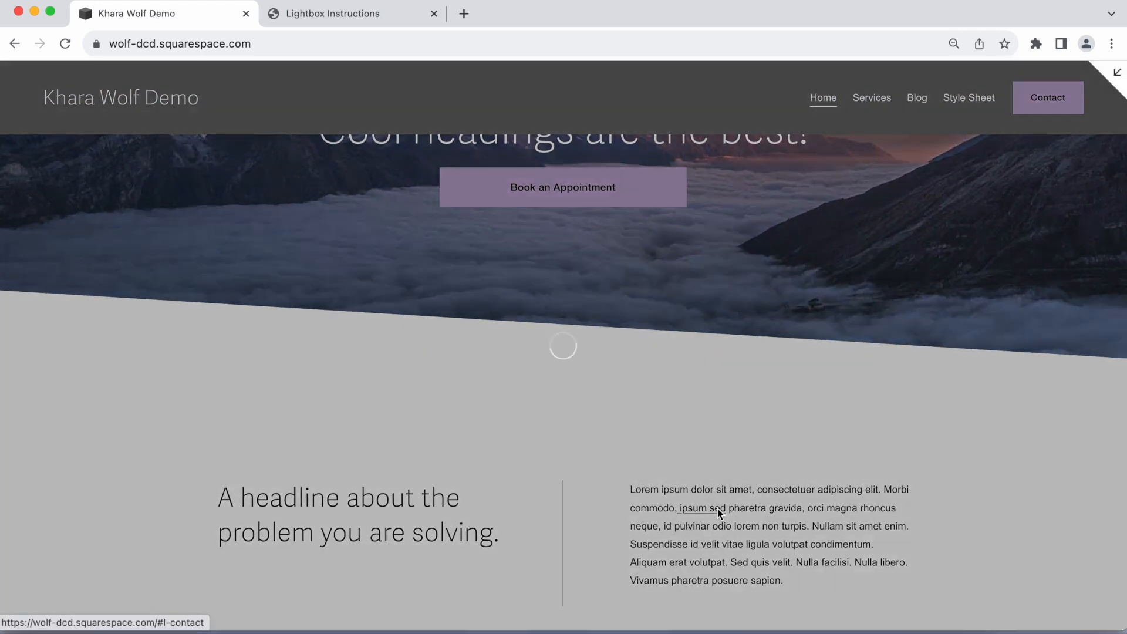